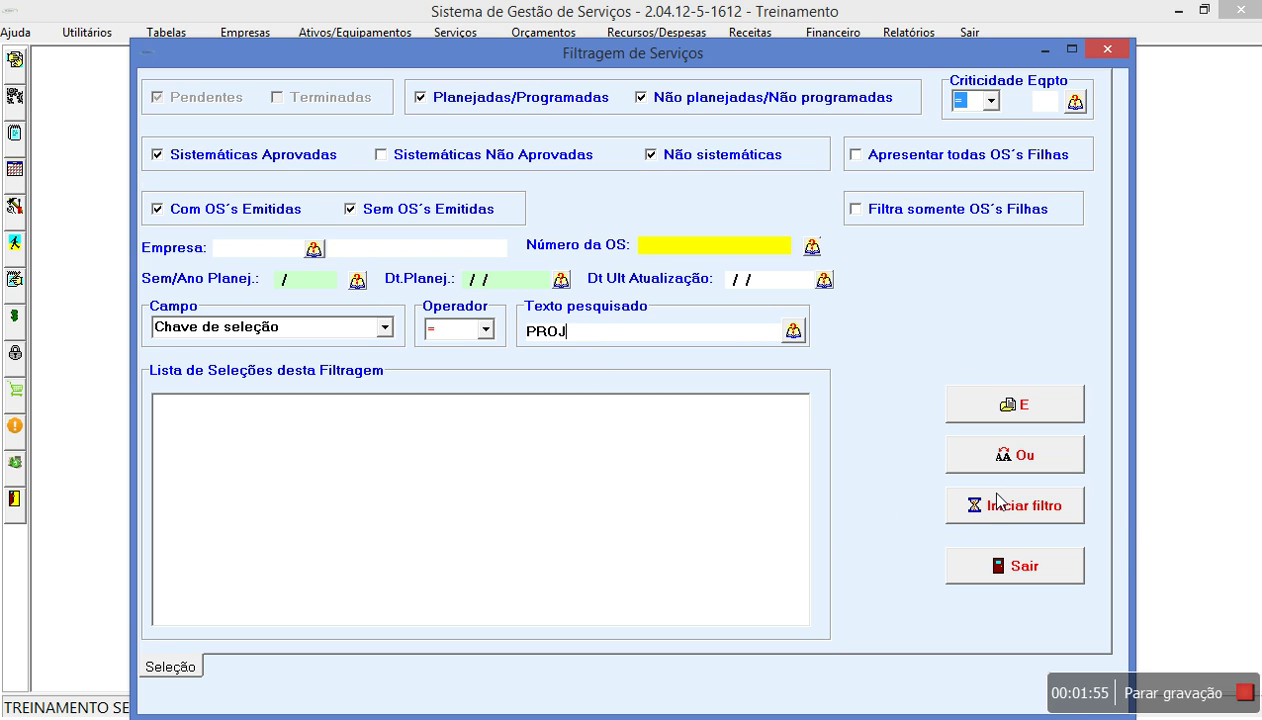
Run the service filter for the PROJ selection key and review the found order's budget entry forecasts.
left_click(965, 498)
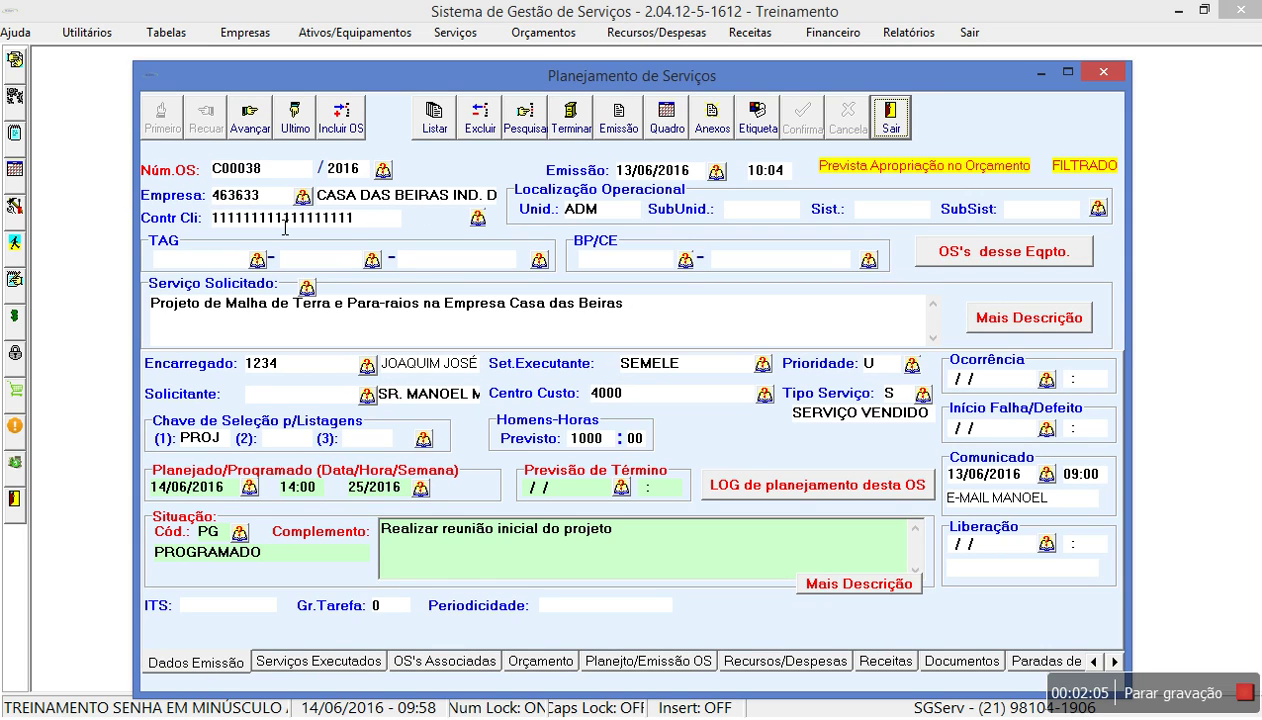
left_click(1115, 663)
left_click(1115, 663)
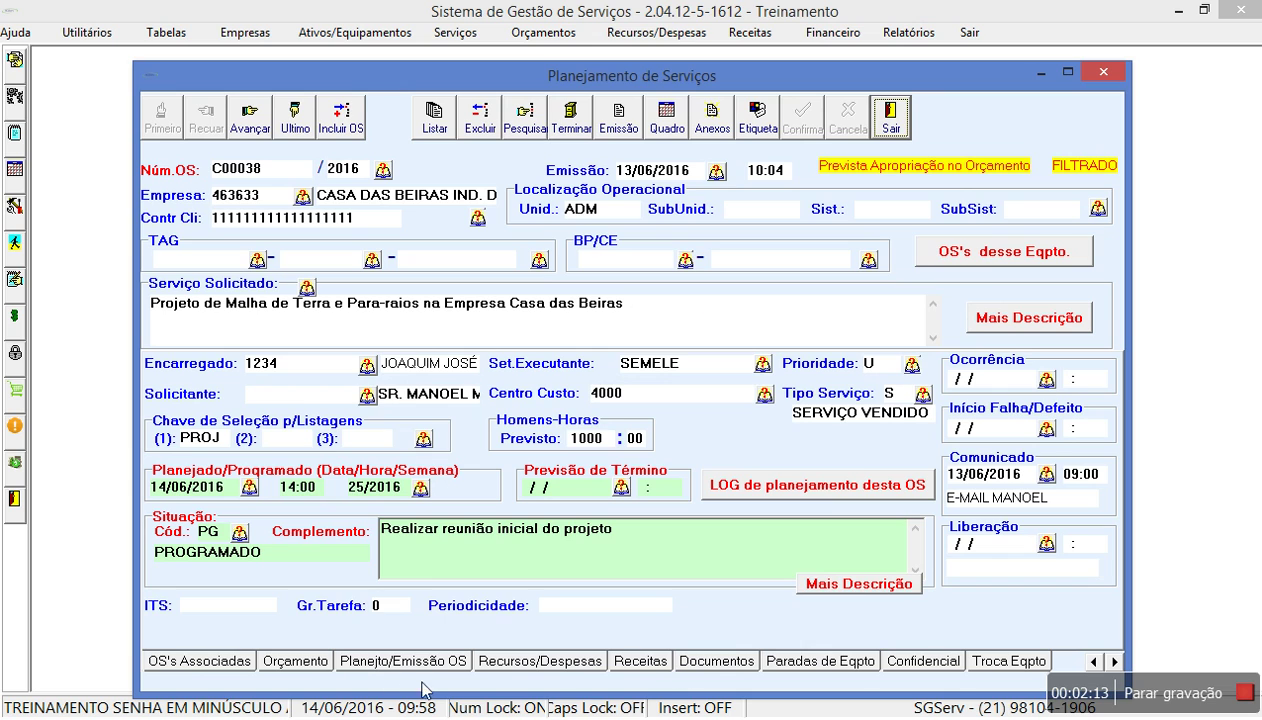
left_click(299, 664)
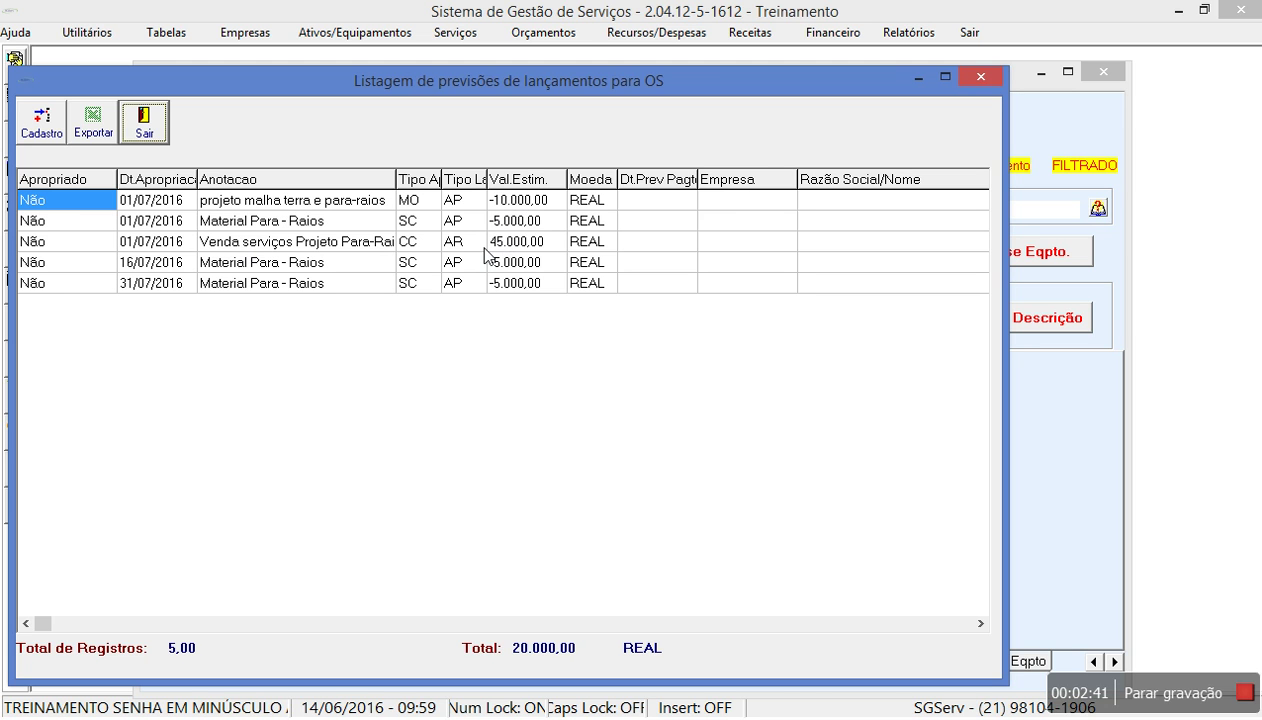
left_click(140, 124)
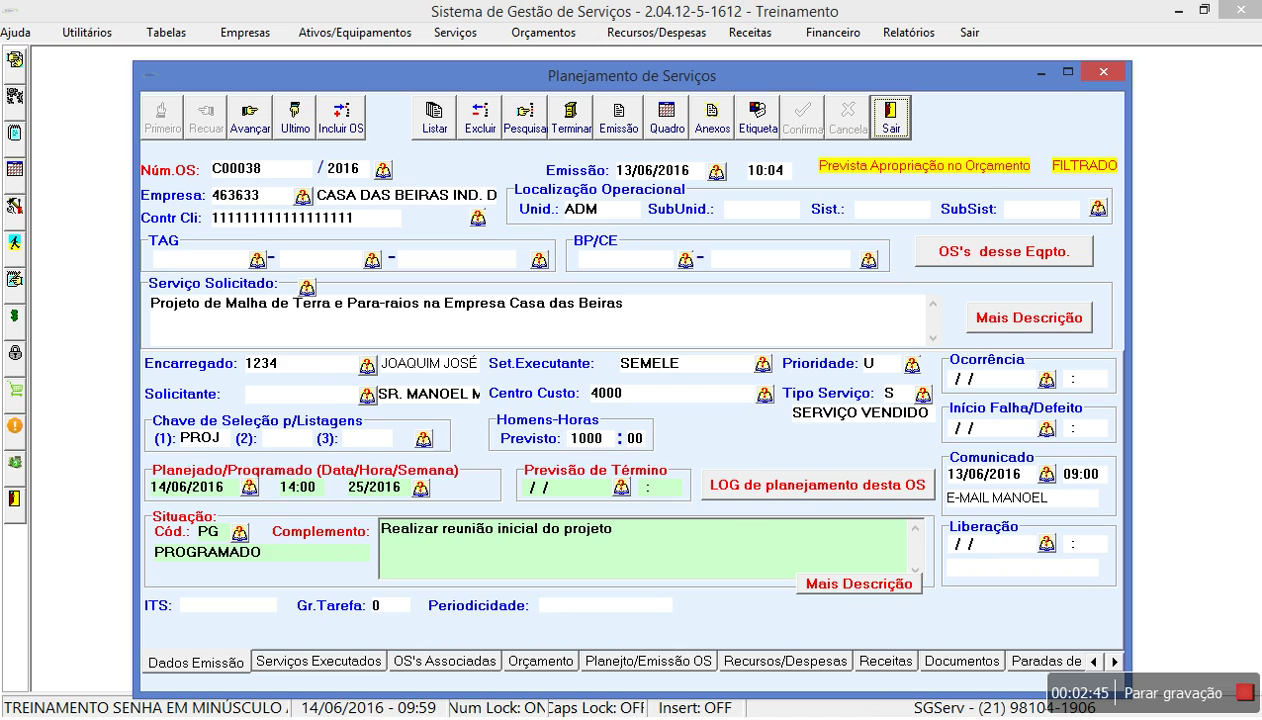
View the contents of the Proj Malha e Parar raios folder attached to the order's documents, and close it.
left_click(965, 662)
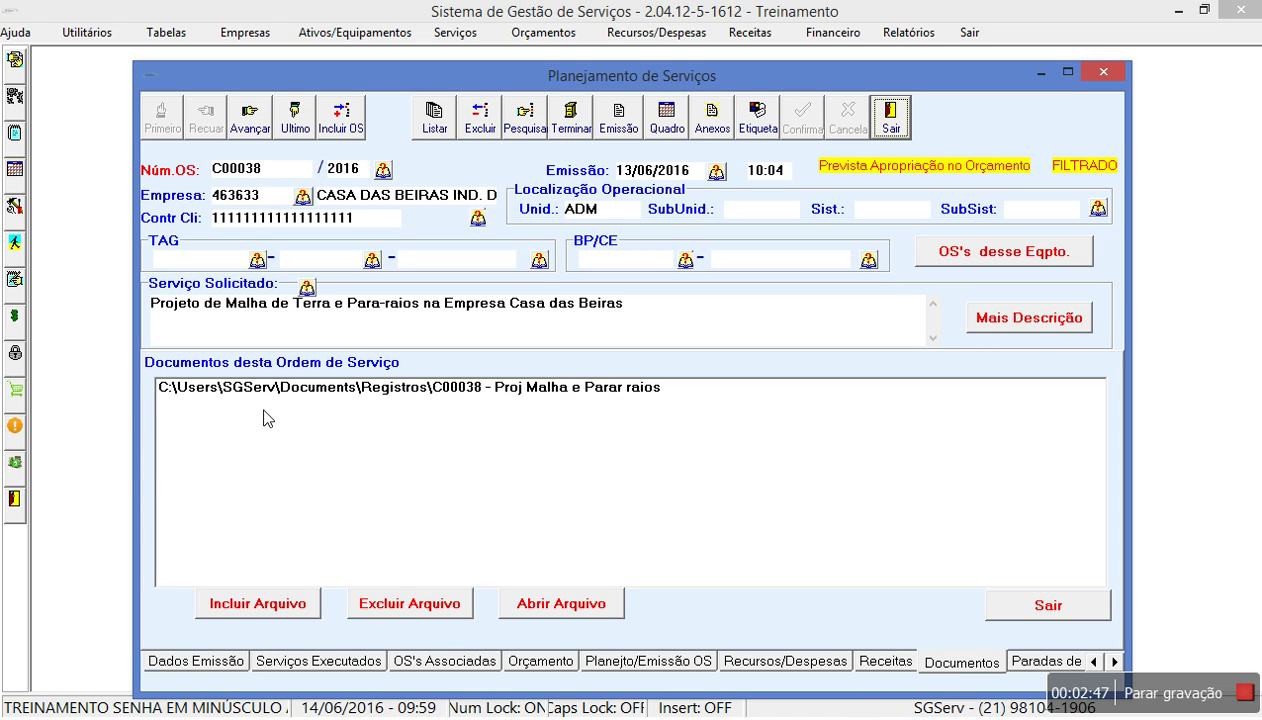
left_click(362, 390)
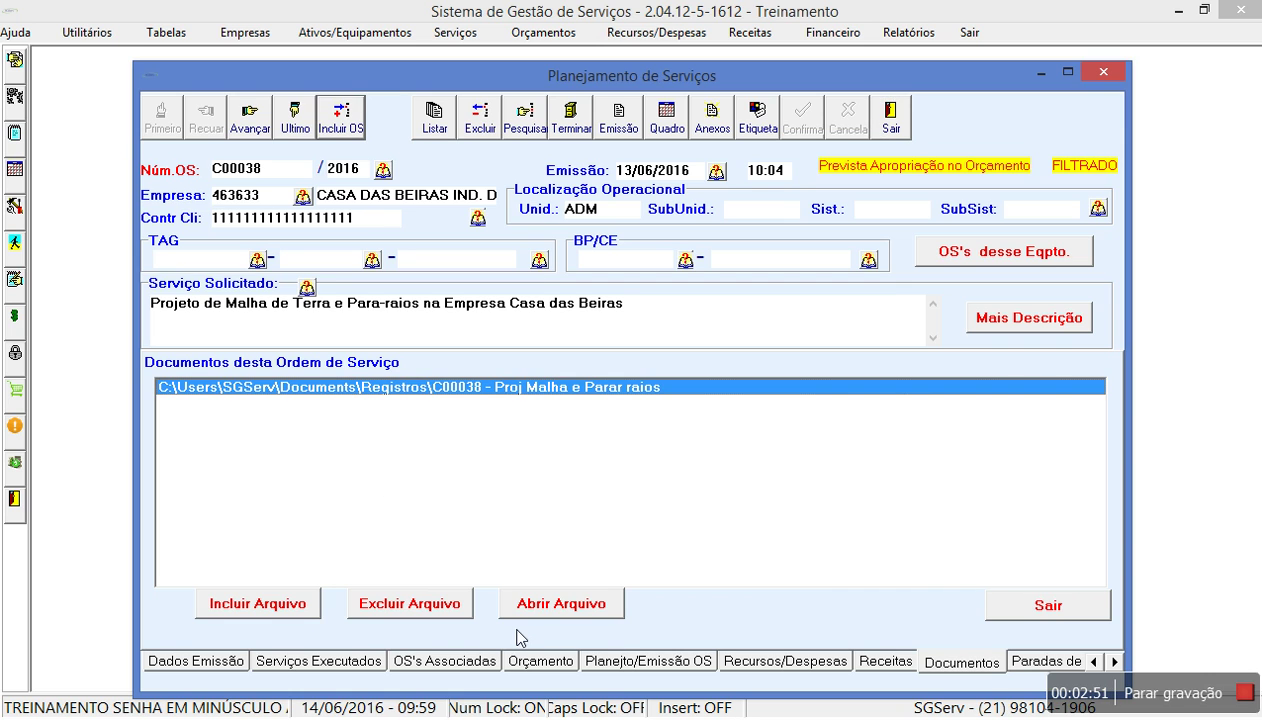
left_click(557, 604)
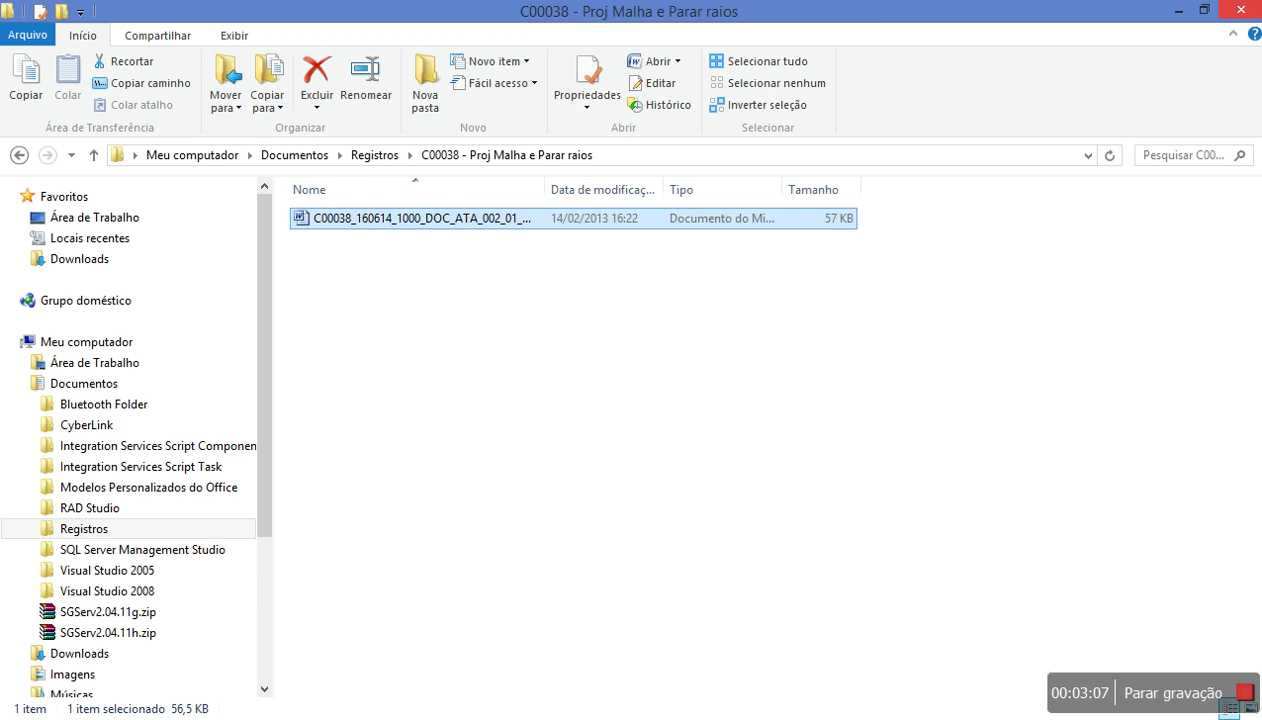
left_click(1238, 10)
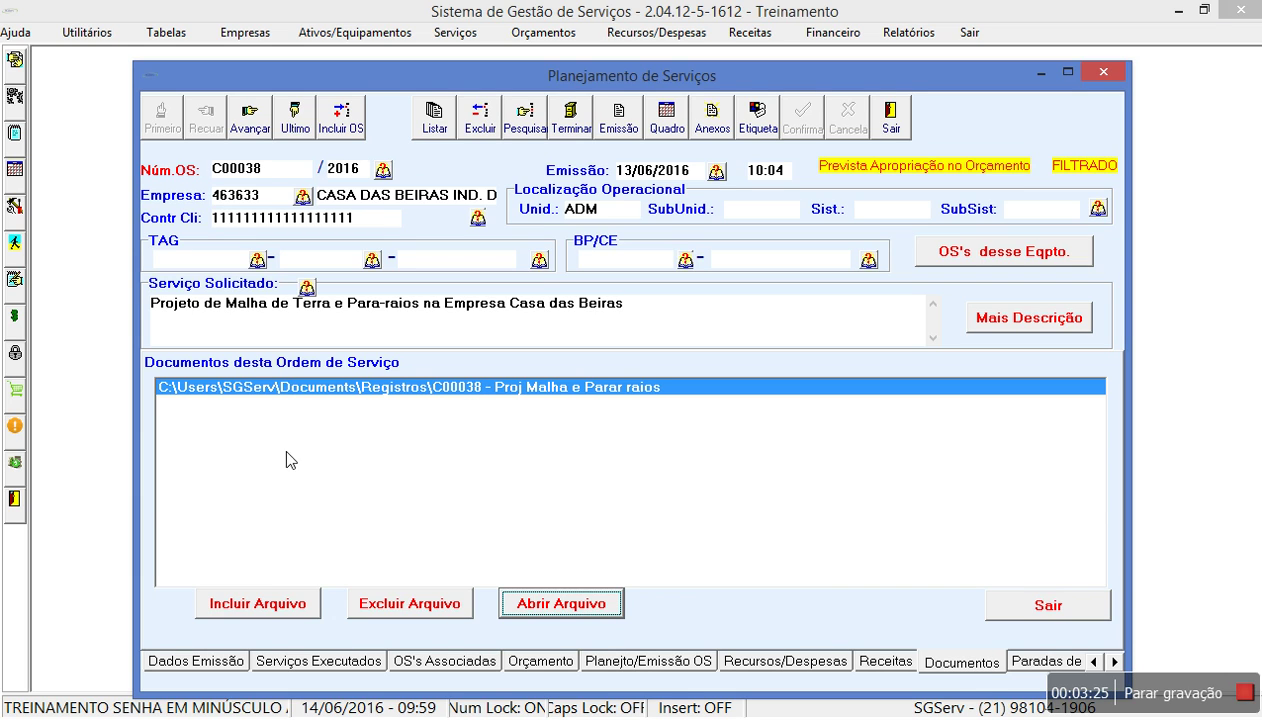
Reopen the attached project folder, view the Análise Critica SGI minutes document in Word, and close both.
left_click(538, 620)
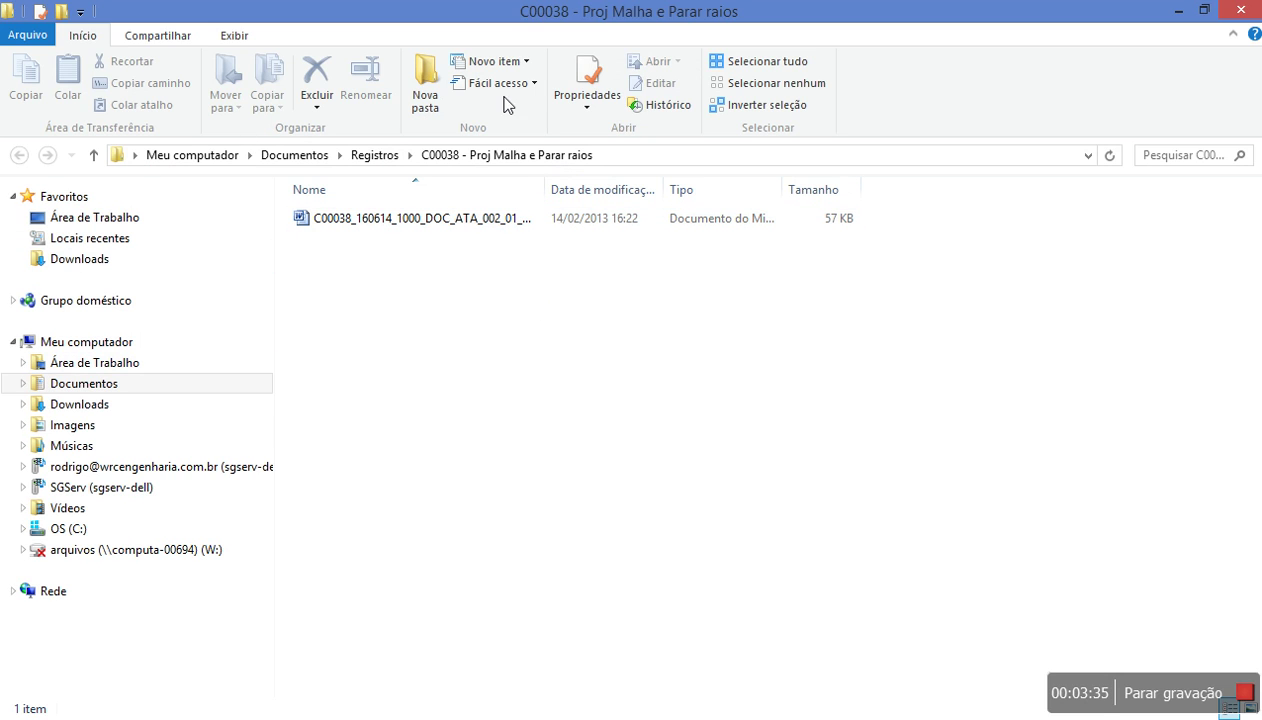
left_click(399, 216)
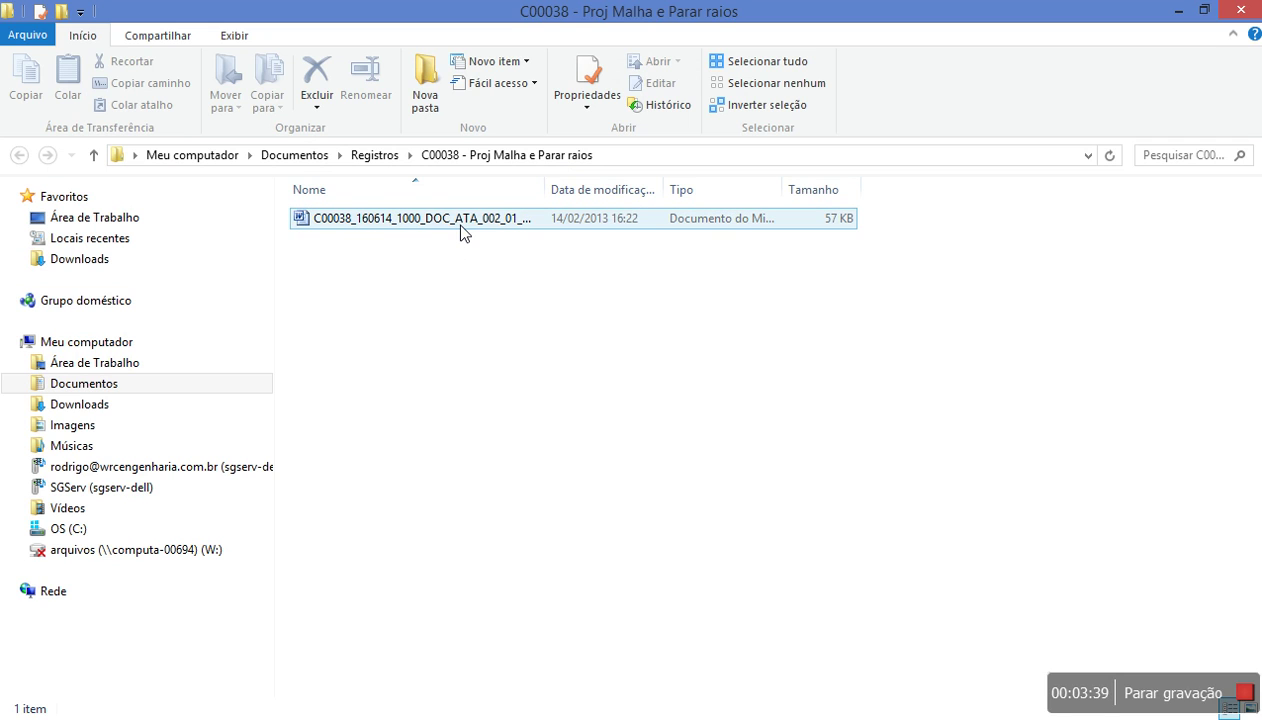
left_click(318, 254)
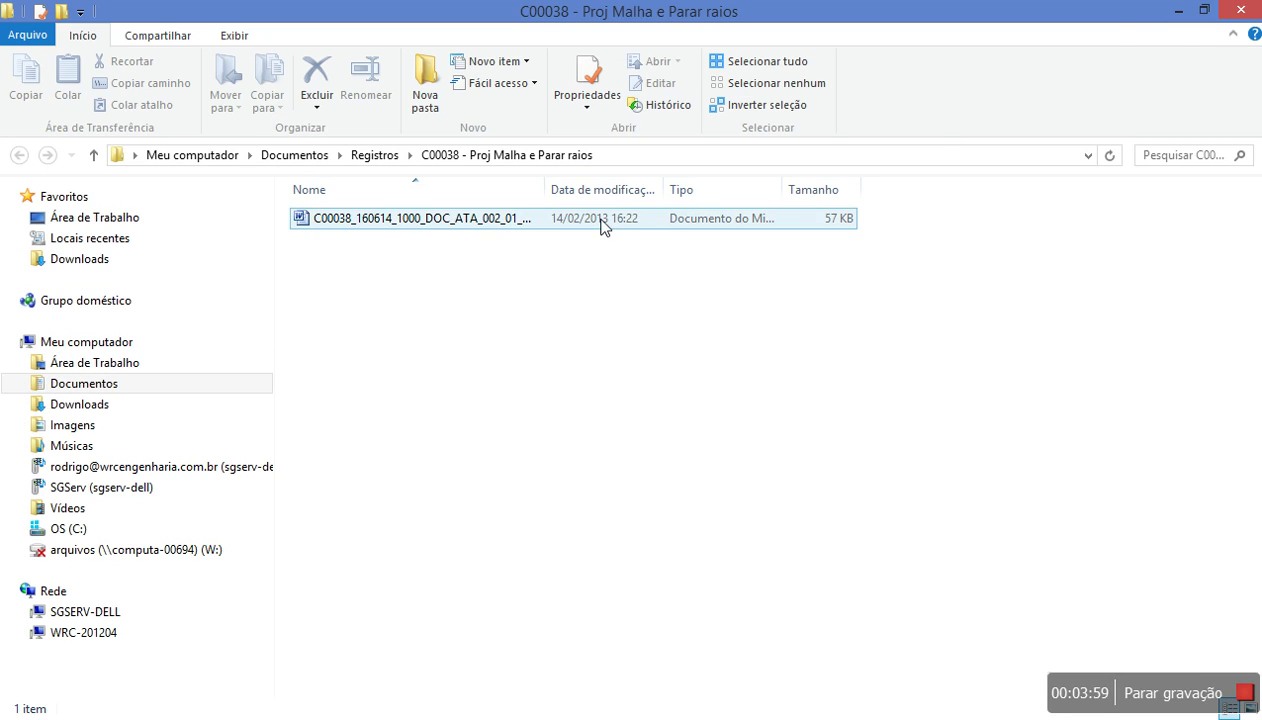
left_click(455, 220)
double_click(456, 220)
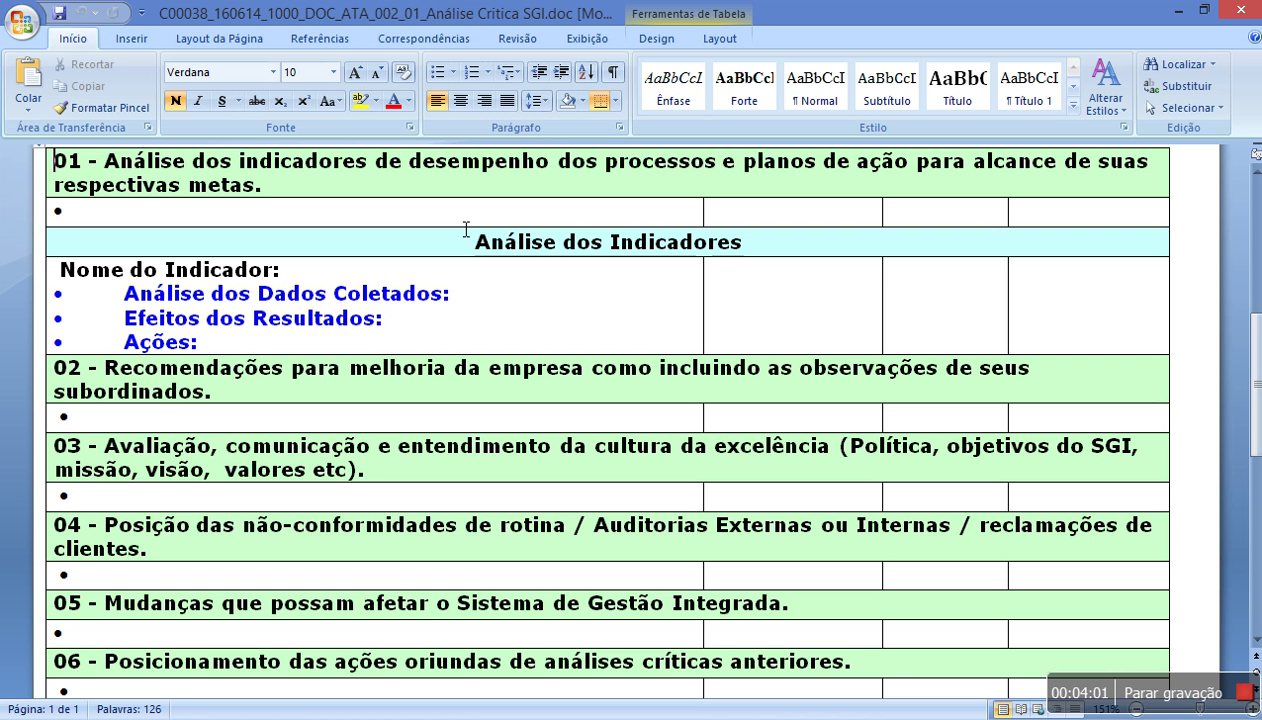
scroll(667, 247, "up", 3)
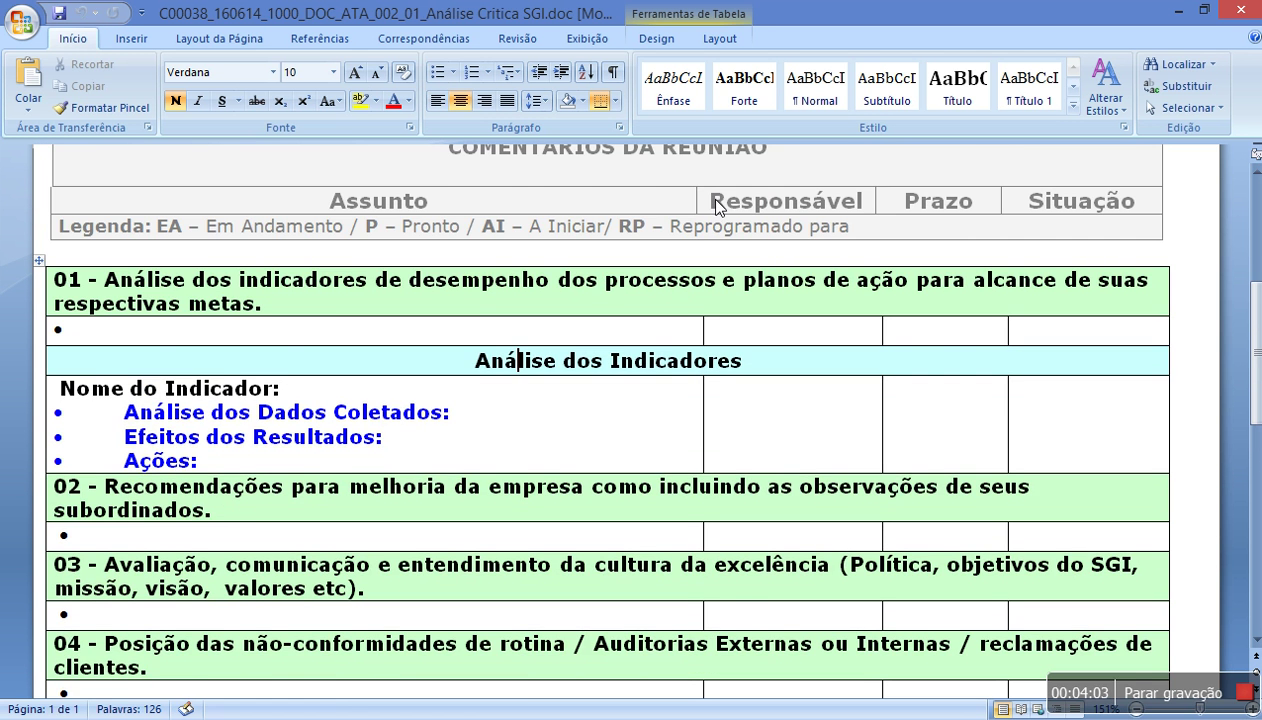
left_click(1233, 12)
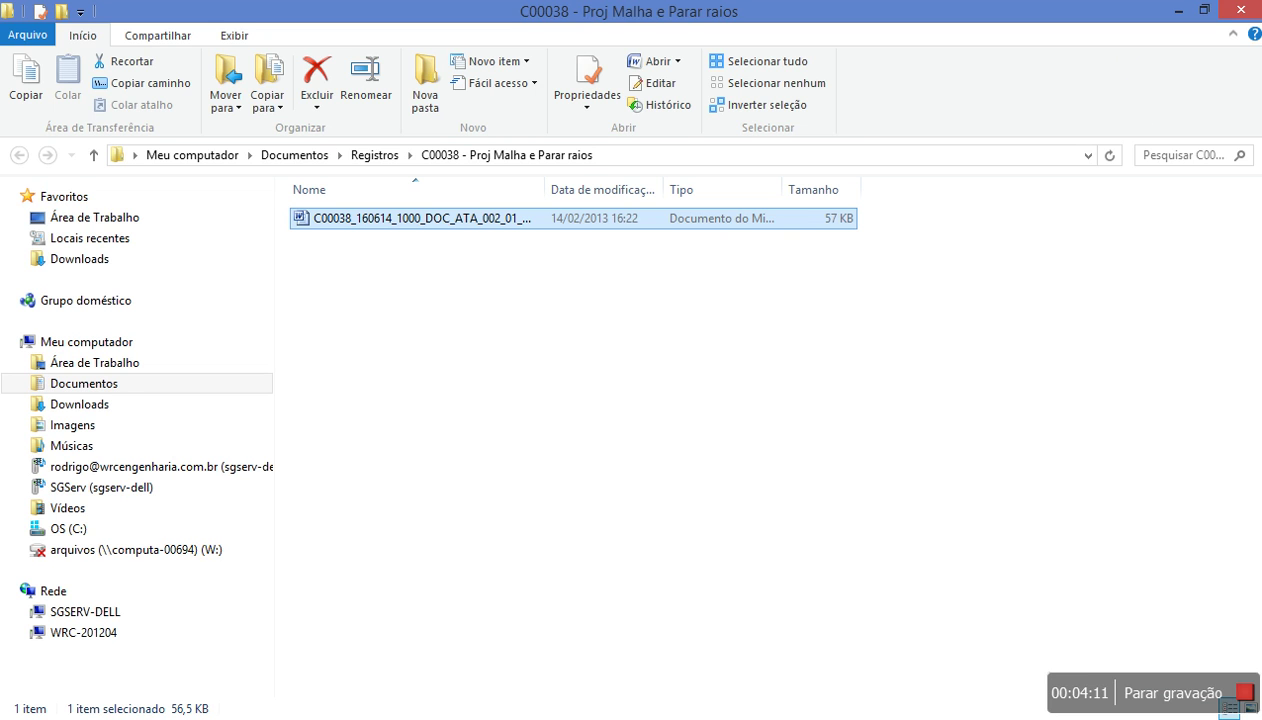
left_click(1240, 10)
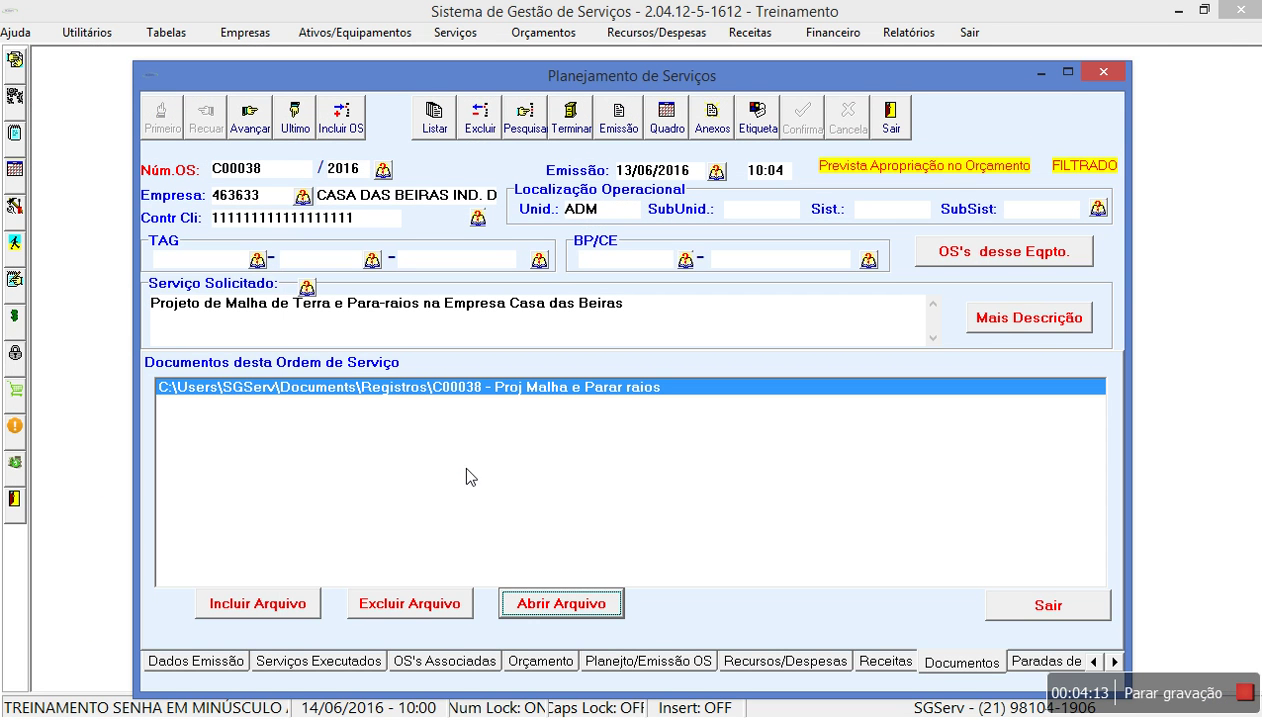
Add a new labour appropriation (Mão-de-Obra) to the order and choose the Supervisor de Mecânica as its employee.
left_click(153, 660)
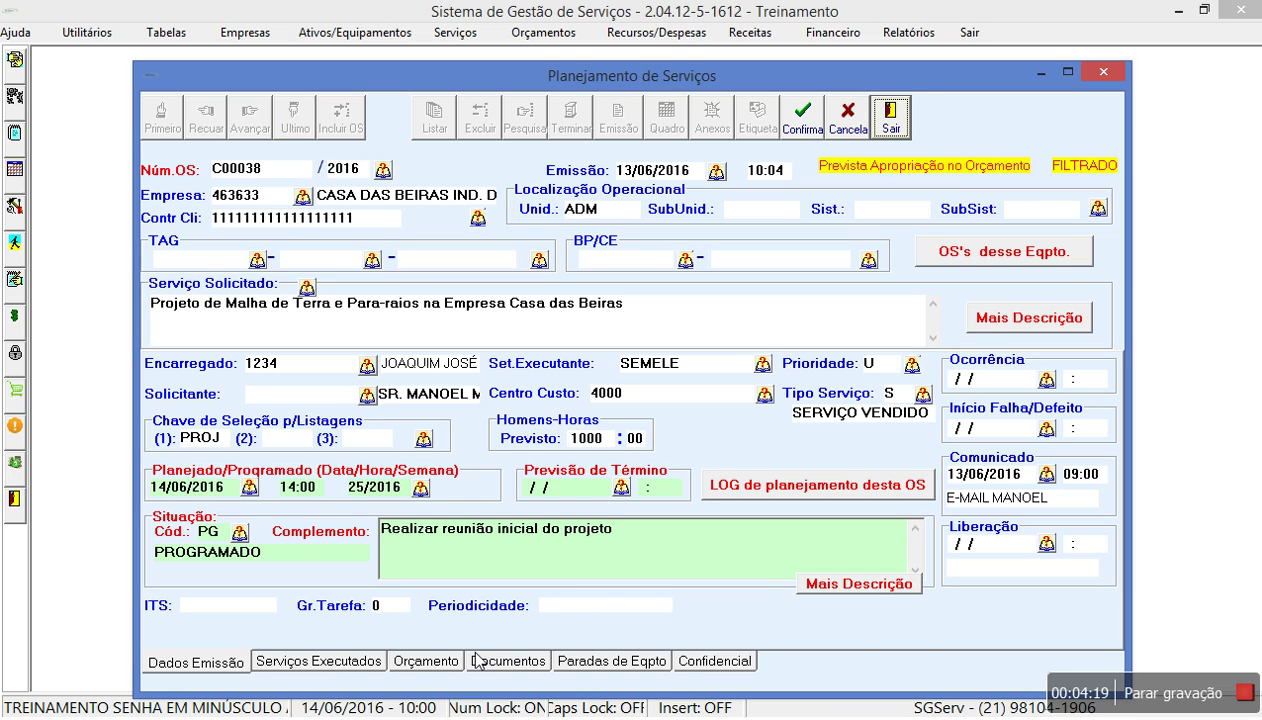
left_click(852, 118)
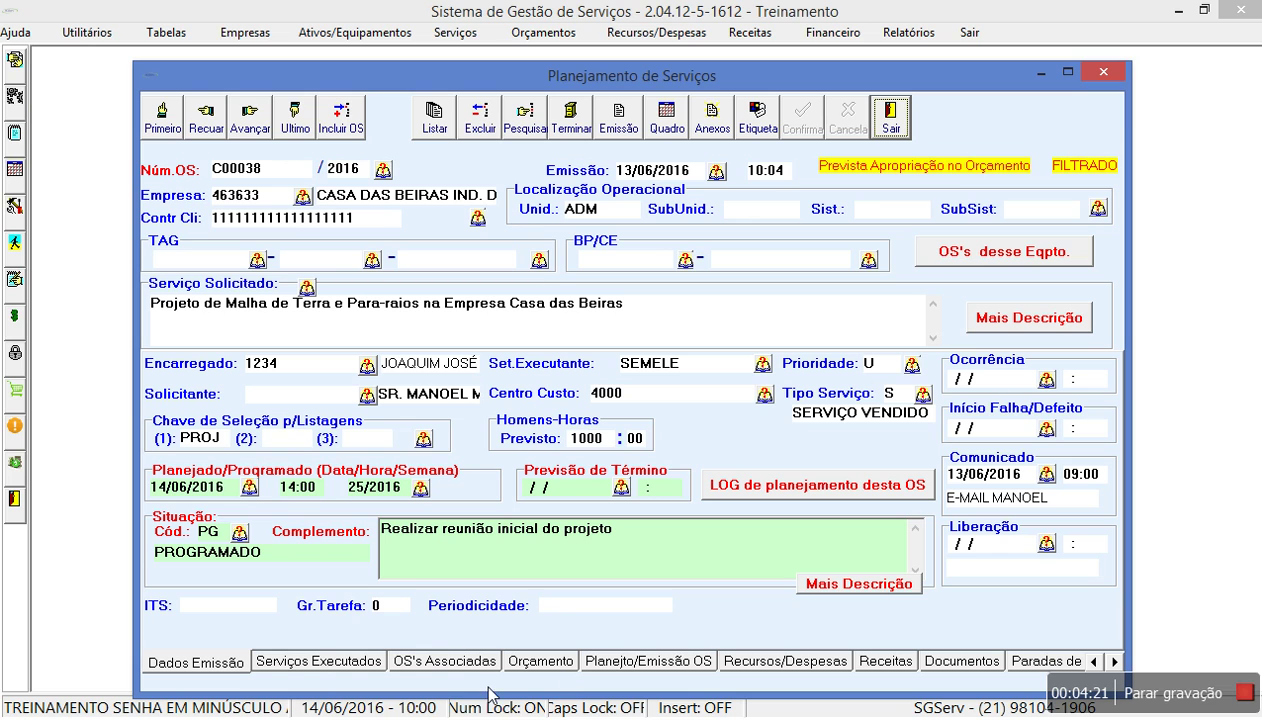
left_click(765, 660)
left_click(217, 398)
left_click(36, 130)
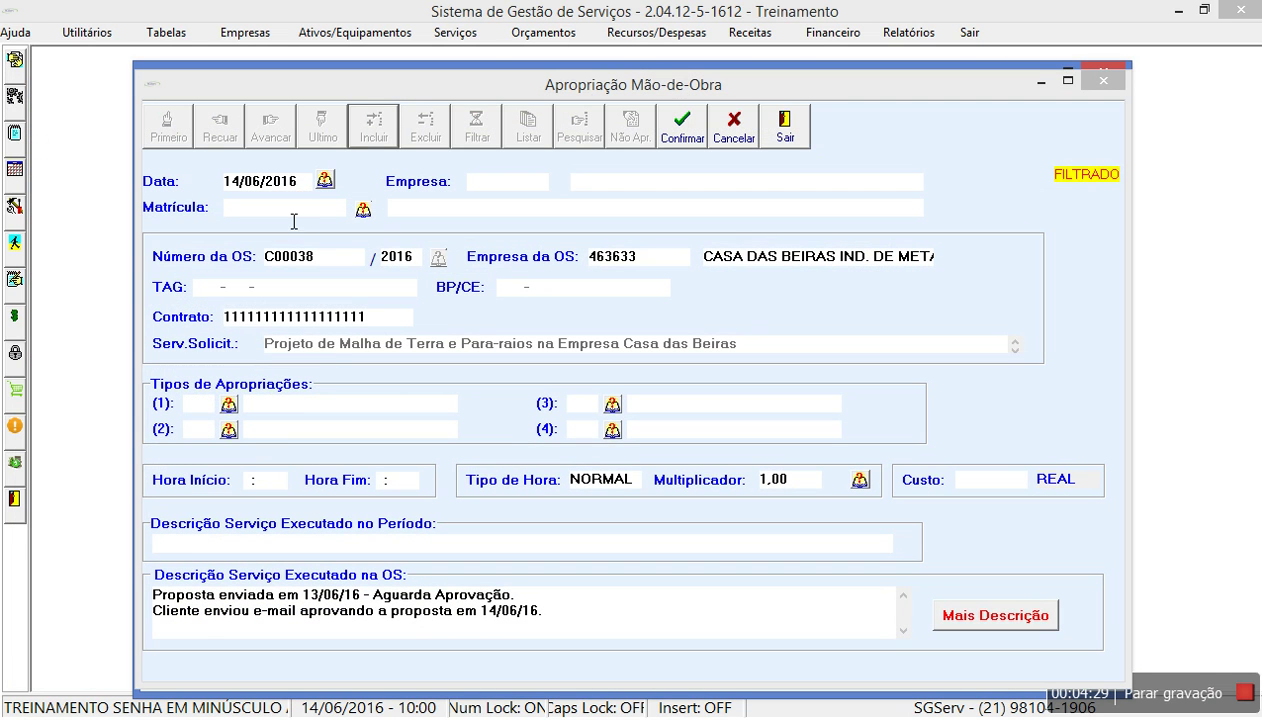
left_click(362, 209)
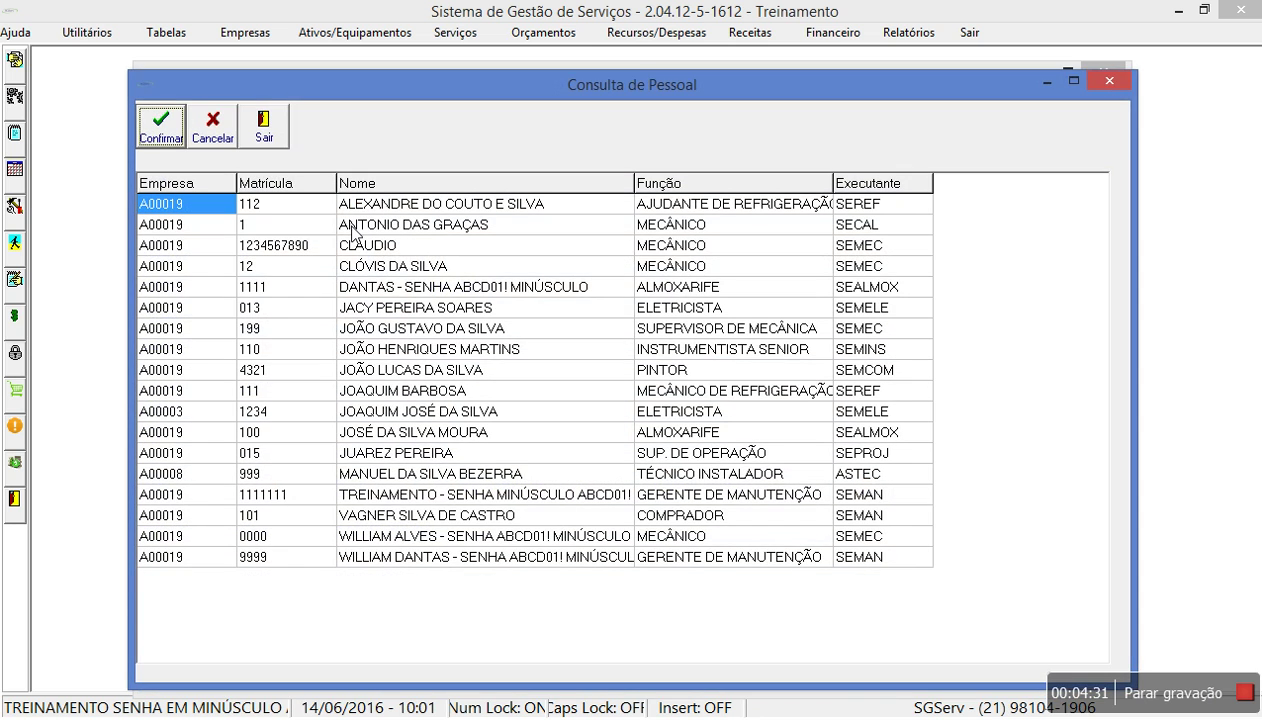
double_click(689, 329)
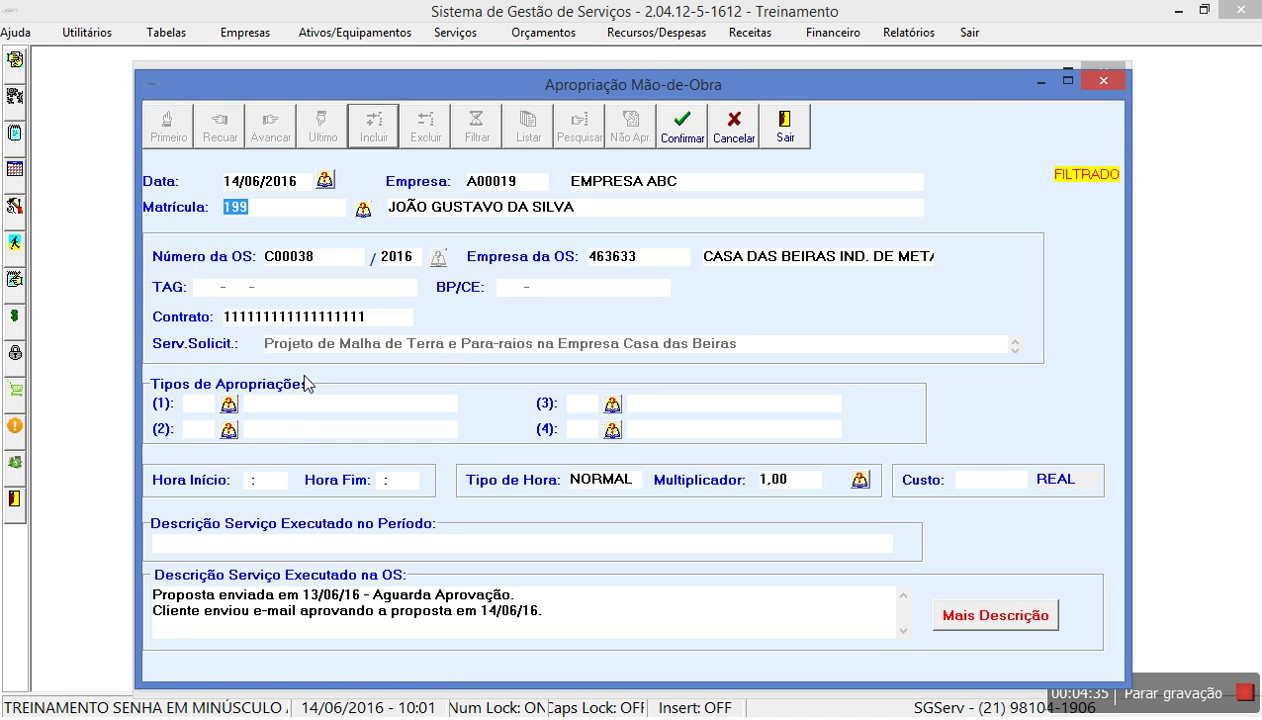
Set appropriation type 1 to SE (Serviço em Execução) and type 2 to RE (Em Reunião).
left_click(229, 404)
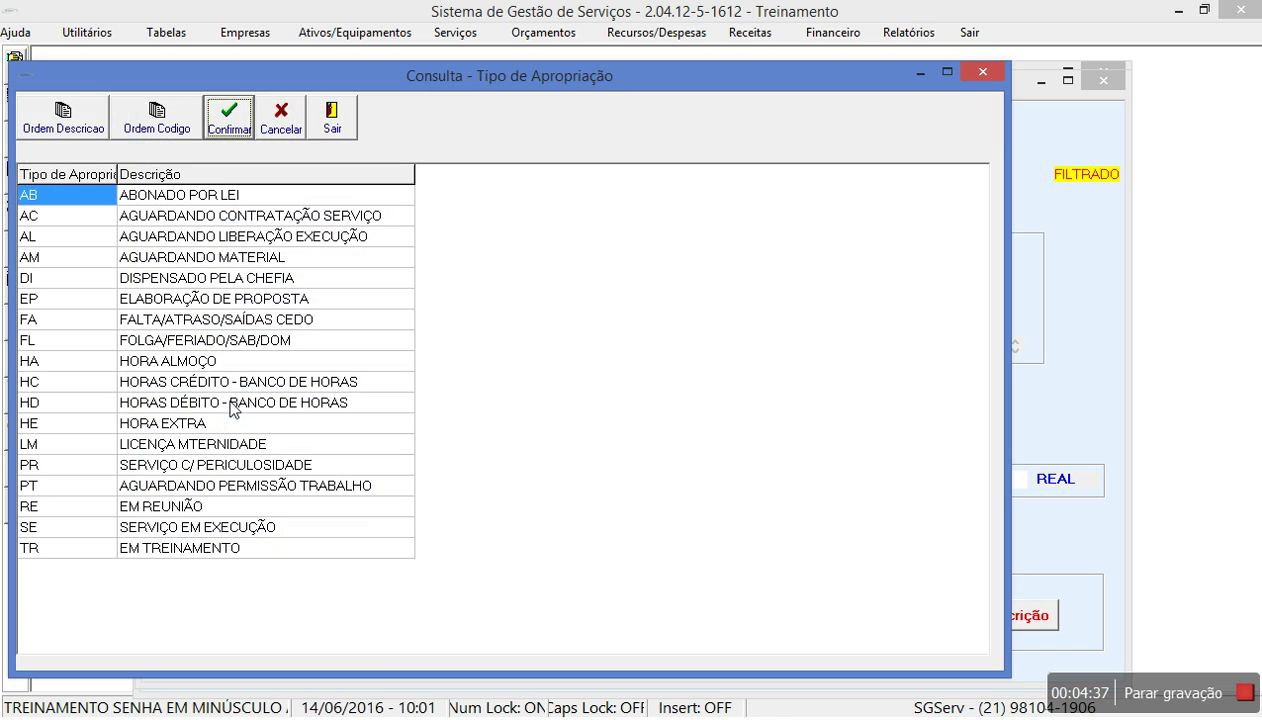
double_click(188, 527)
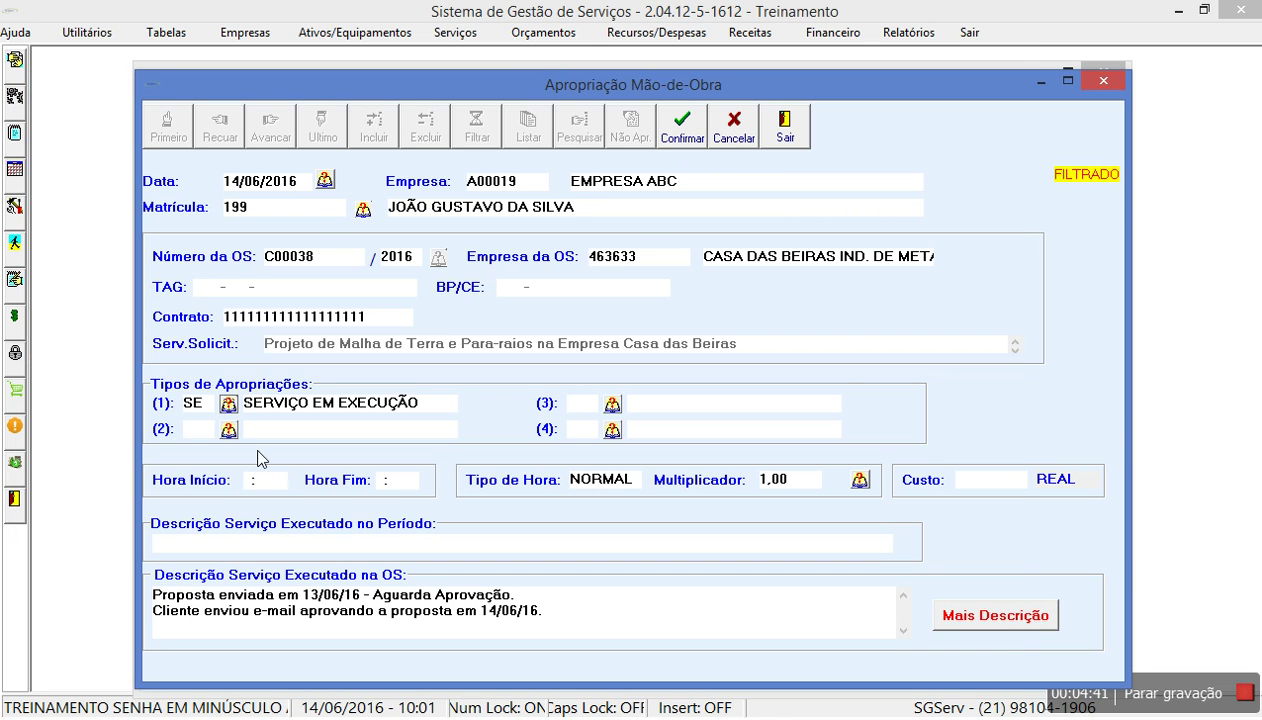
left_click(228, 430)
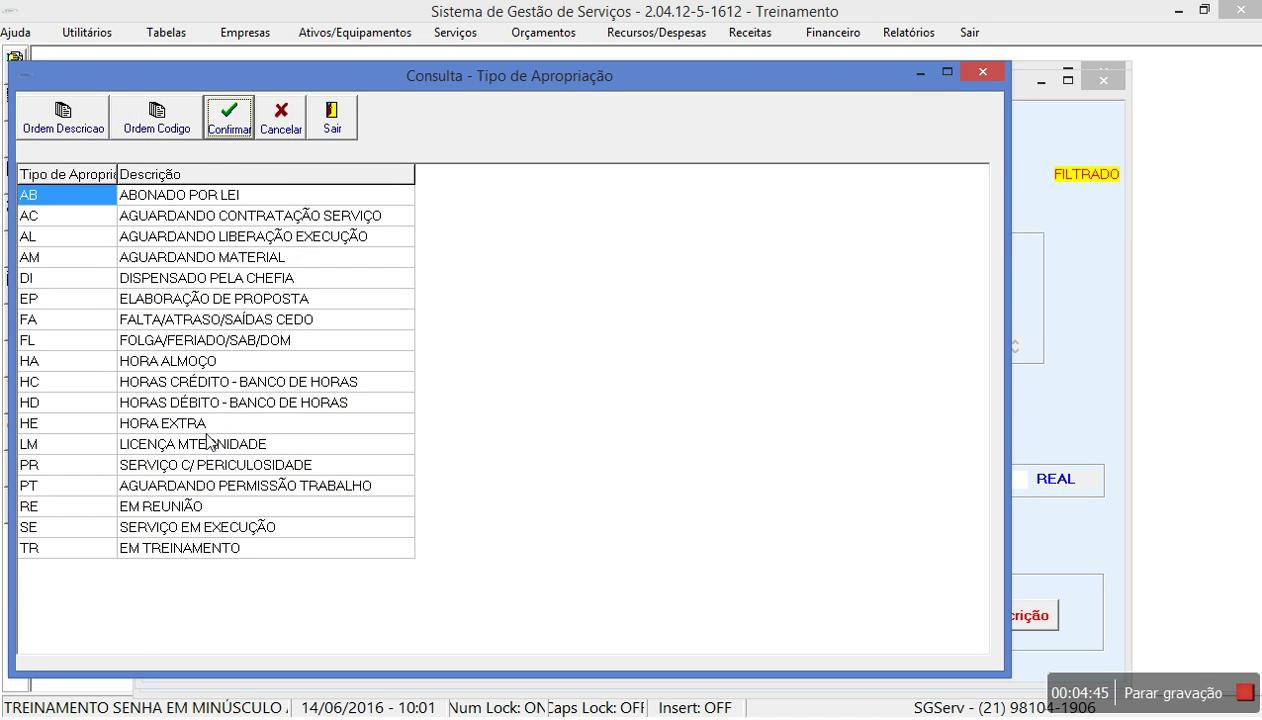
double_click(175, 507)
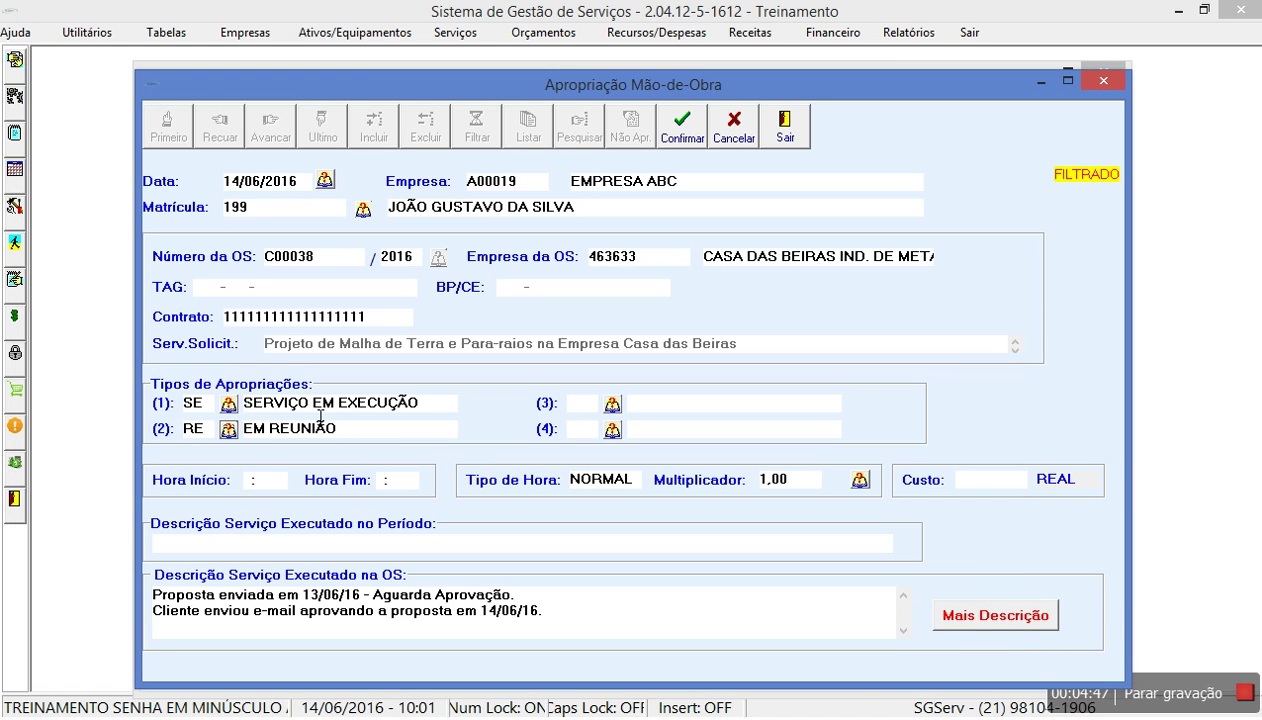
Set the hours from 09:00 to 10:00, describe the service as "Reunião inicial do projeto", and save the labour entry.
left_click(283, 483)
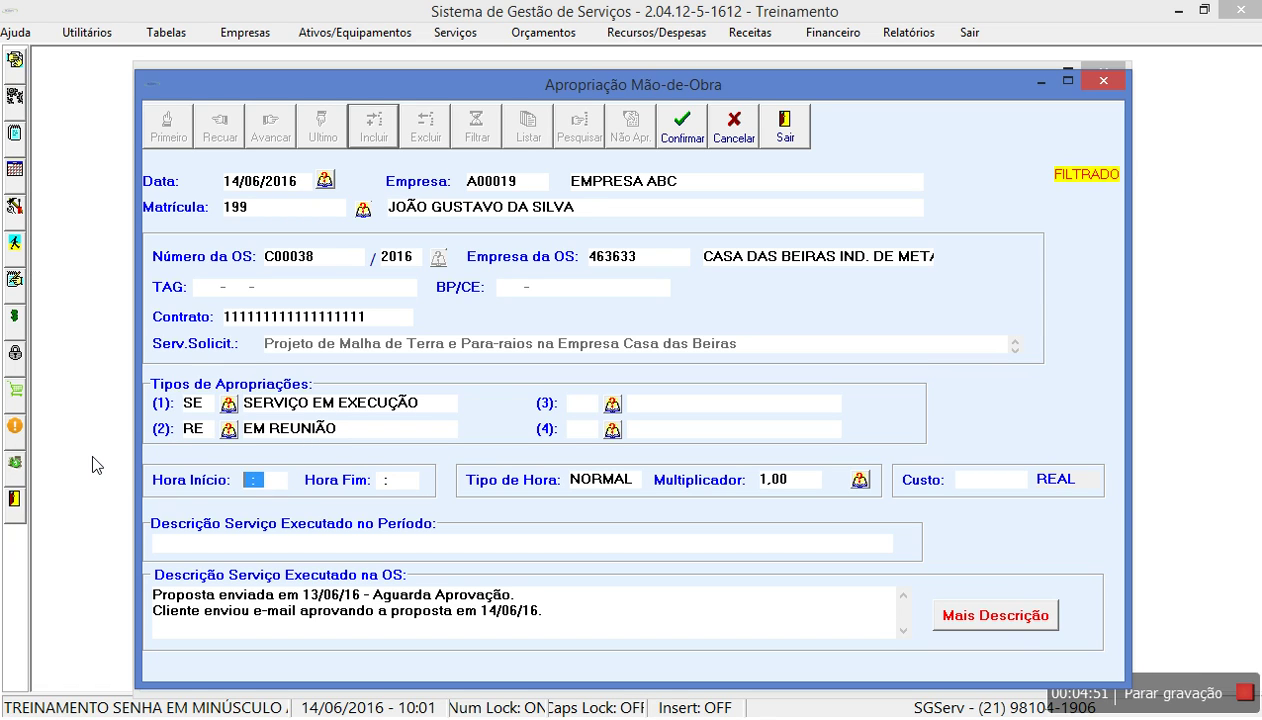
type("09:00")
key("Tab")
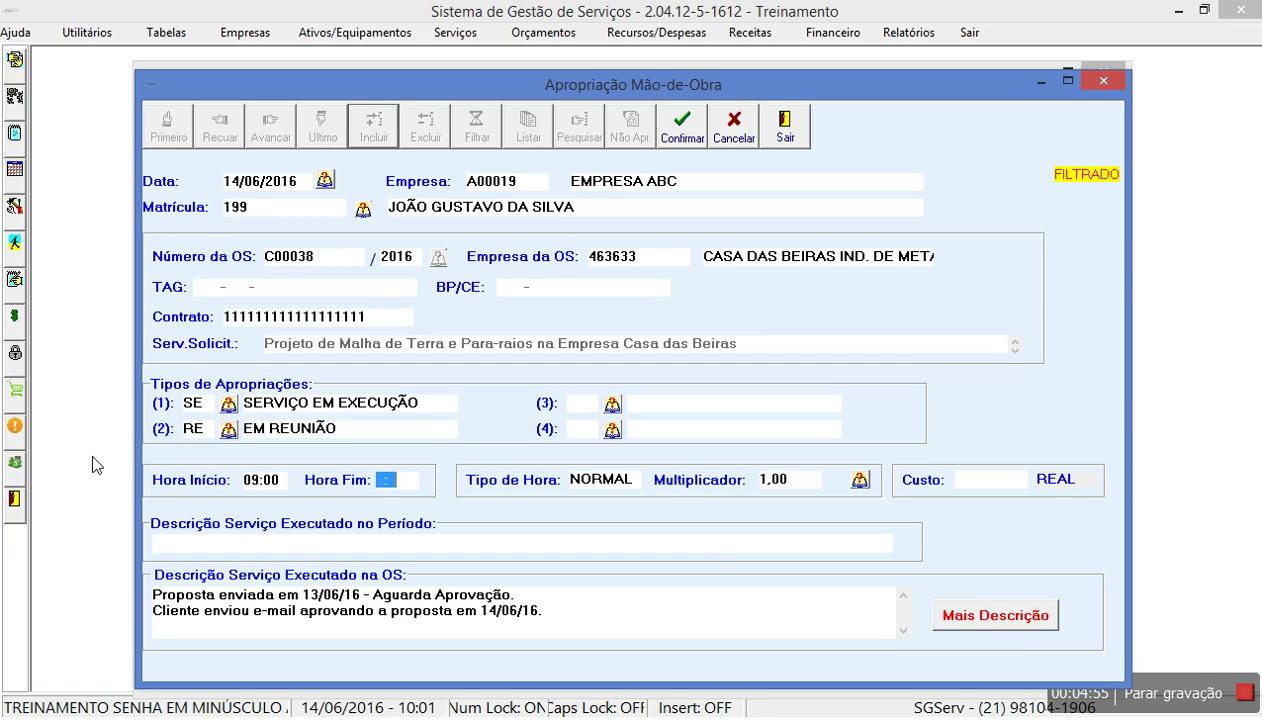
type("10:00")
key("Tab")
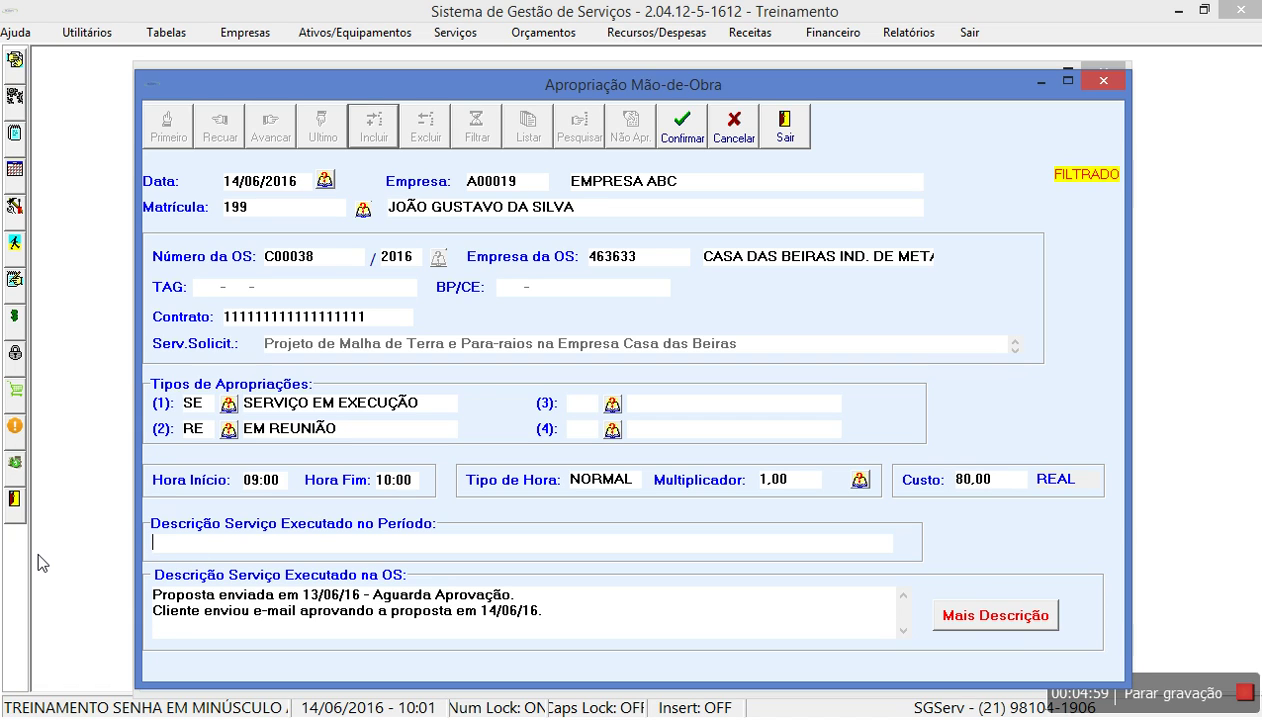
type("Reunião")
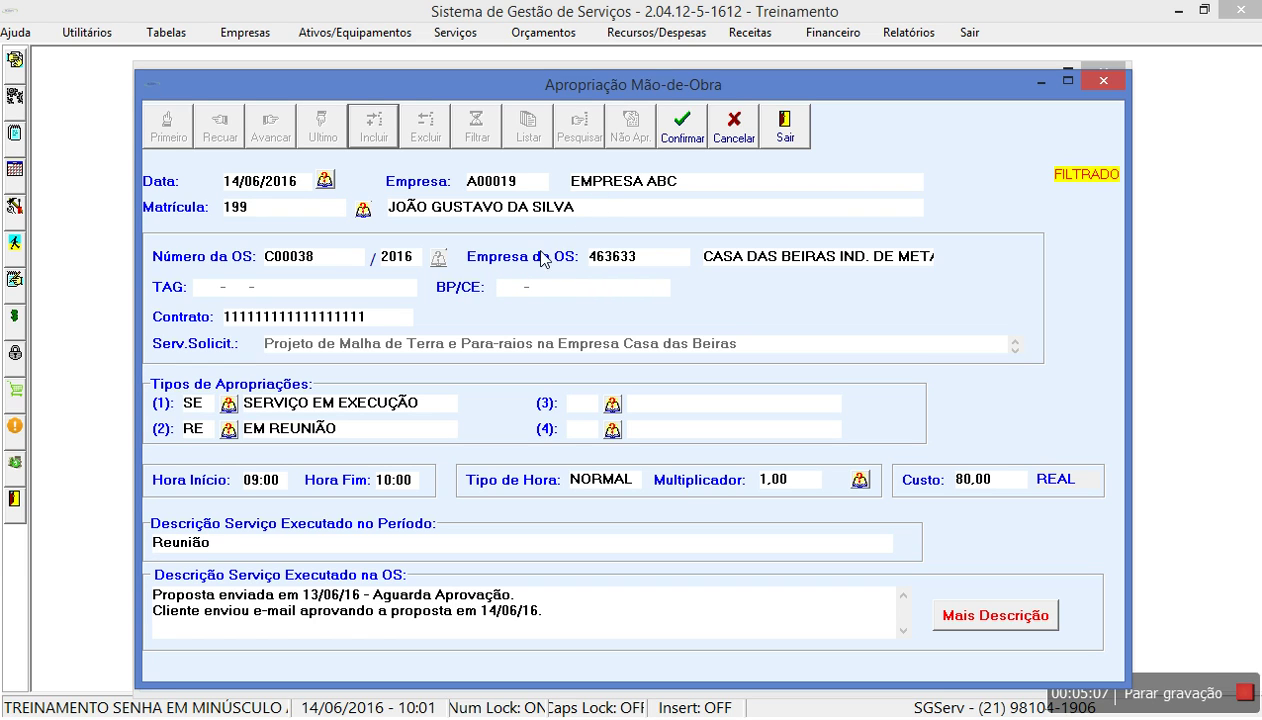
type("nicial do projeto")
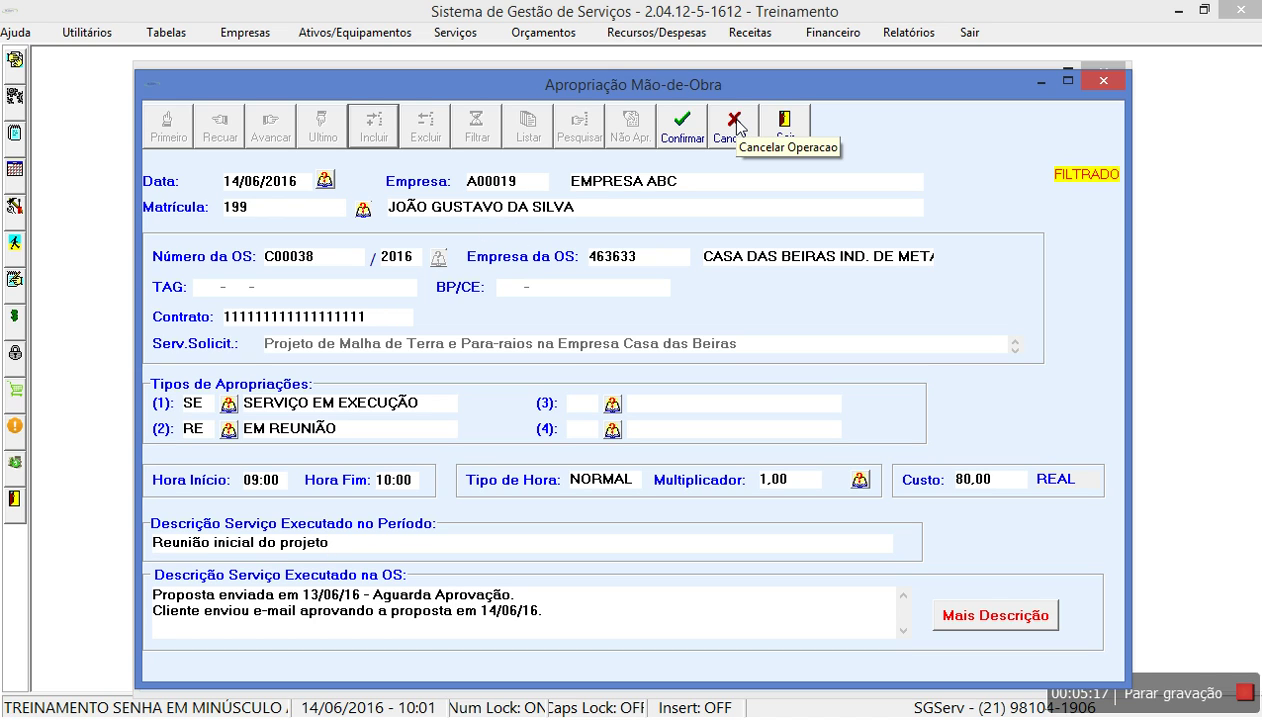
left_click(682, 124)
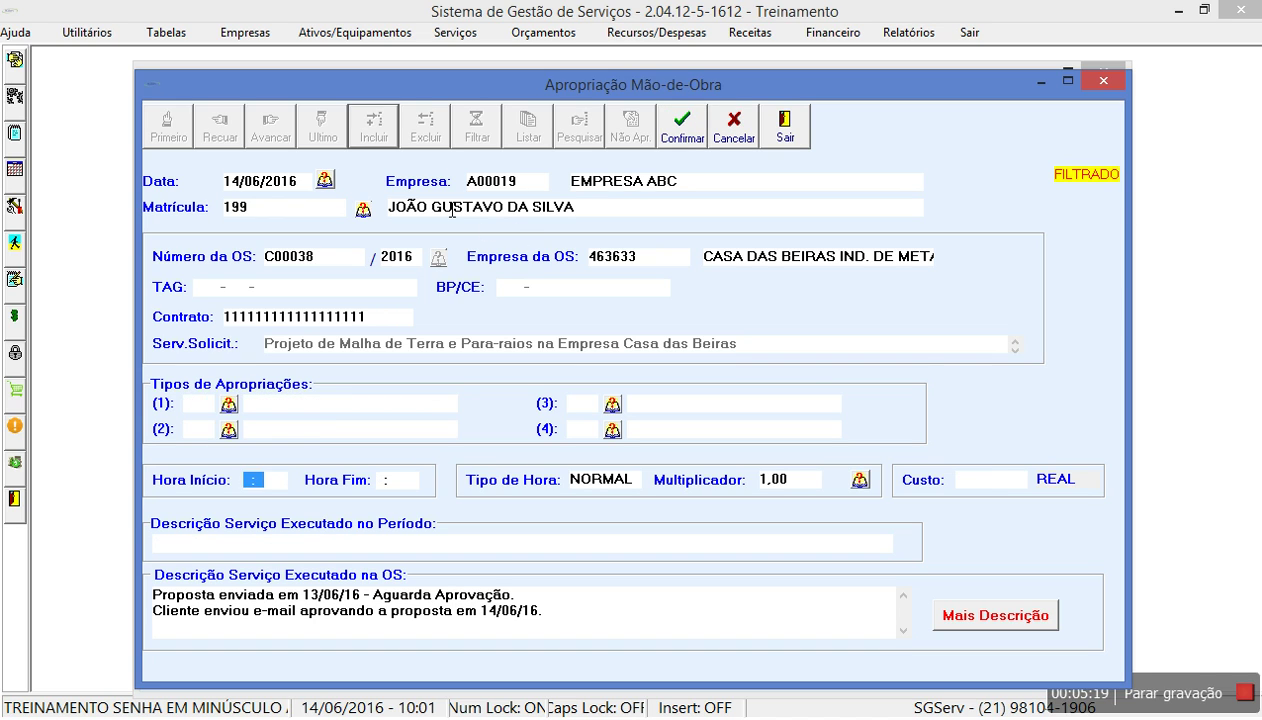
Clear the previous employee's registration number (Matrícula) and name from the new labour entry.
double_click(234, 205)
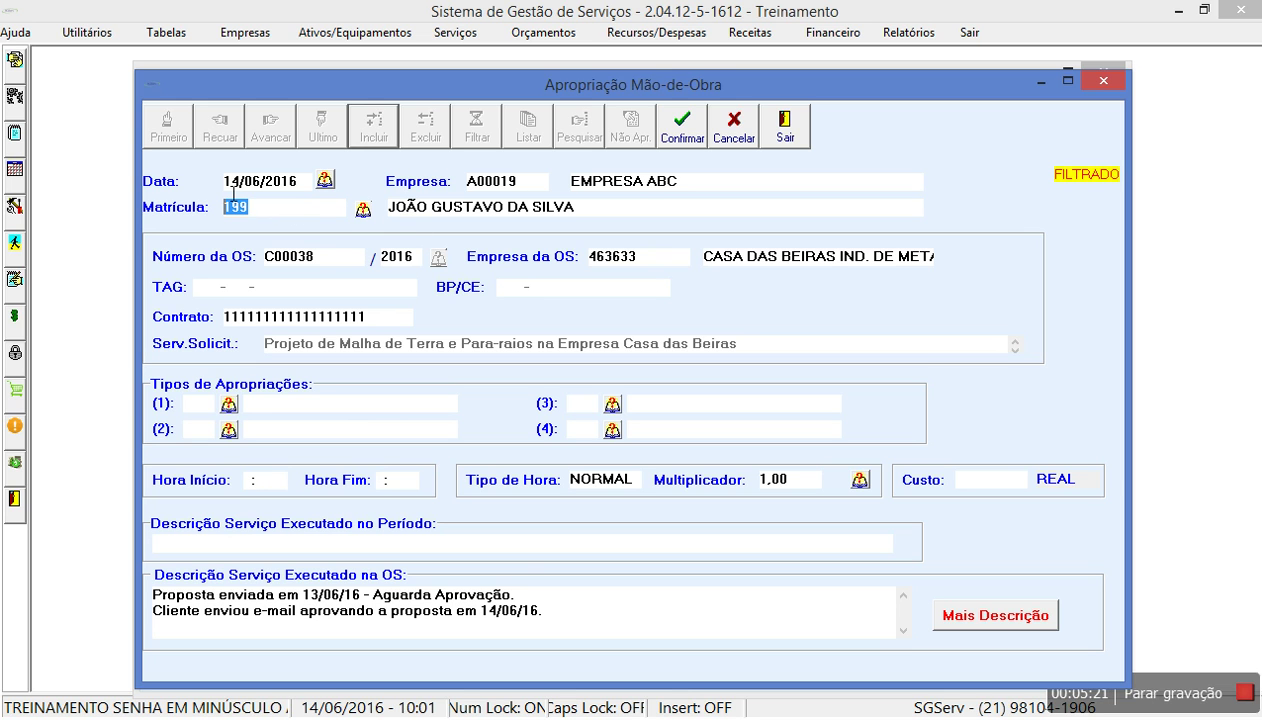
left_click(362, 209)
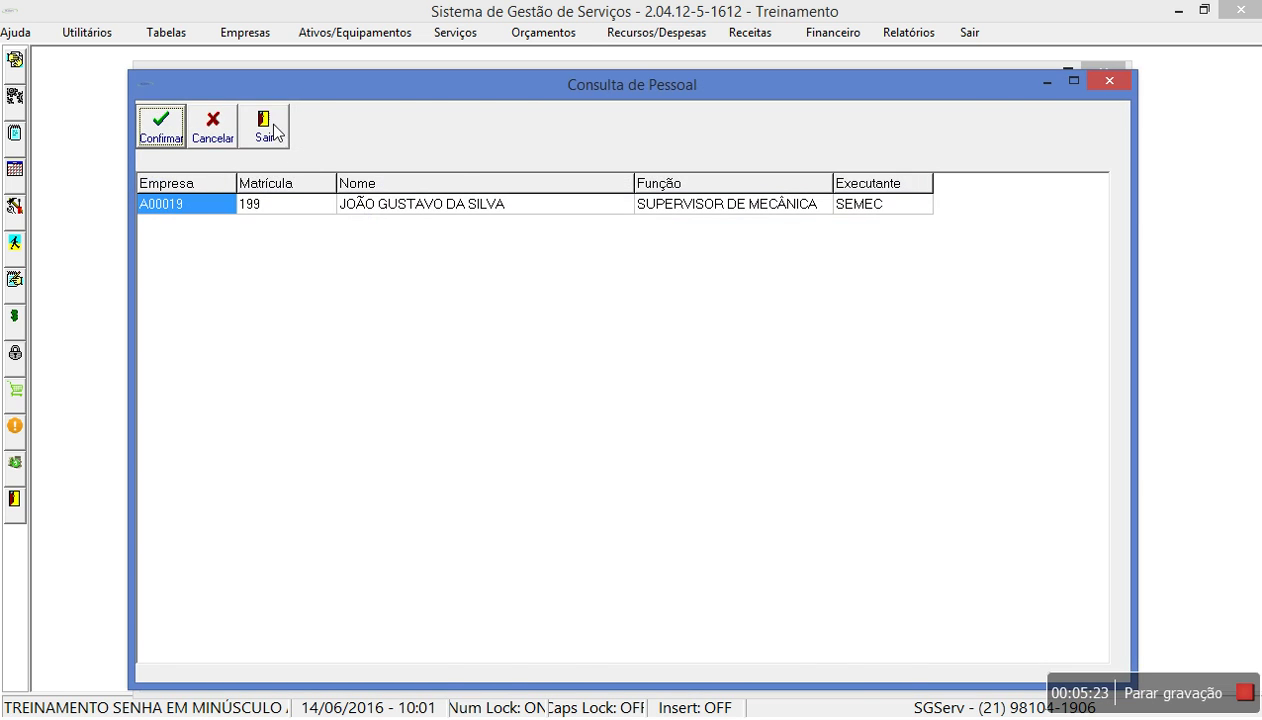
left_click(272, 131)
key("Delete")
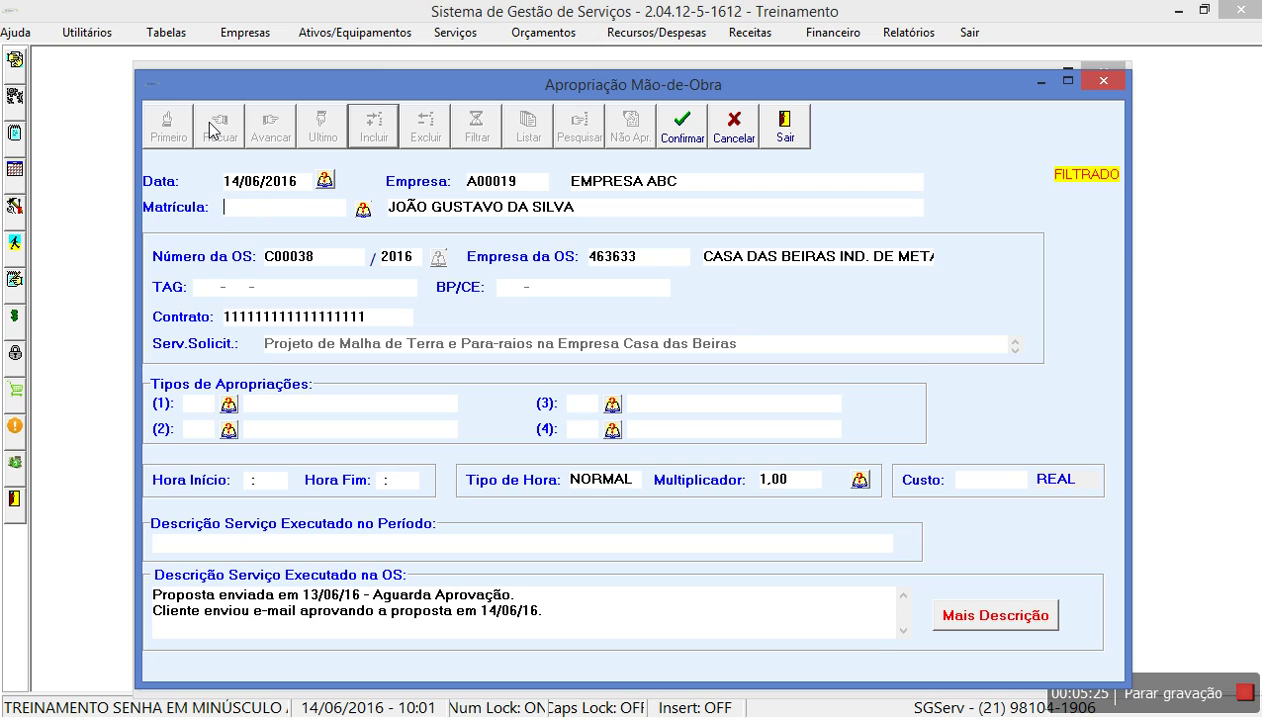
key("Tab")
key("Home")
key("shift+End")
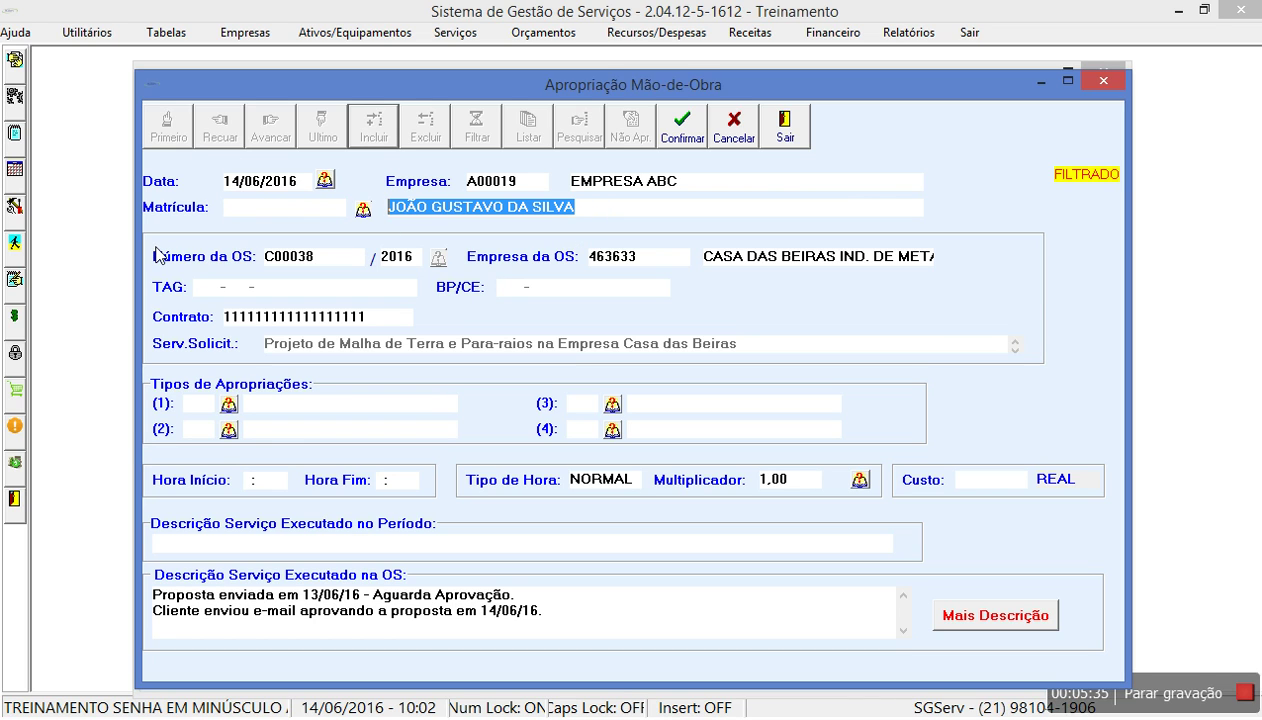
key("Delete")
Try to assign the training Gerente de Manutenção of company A00019 to the labour entry, and clear that employee's name again.
left_click(362, 209)
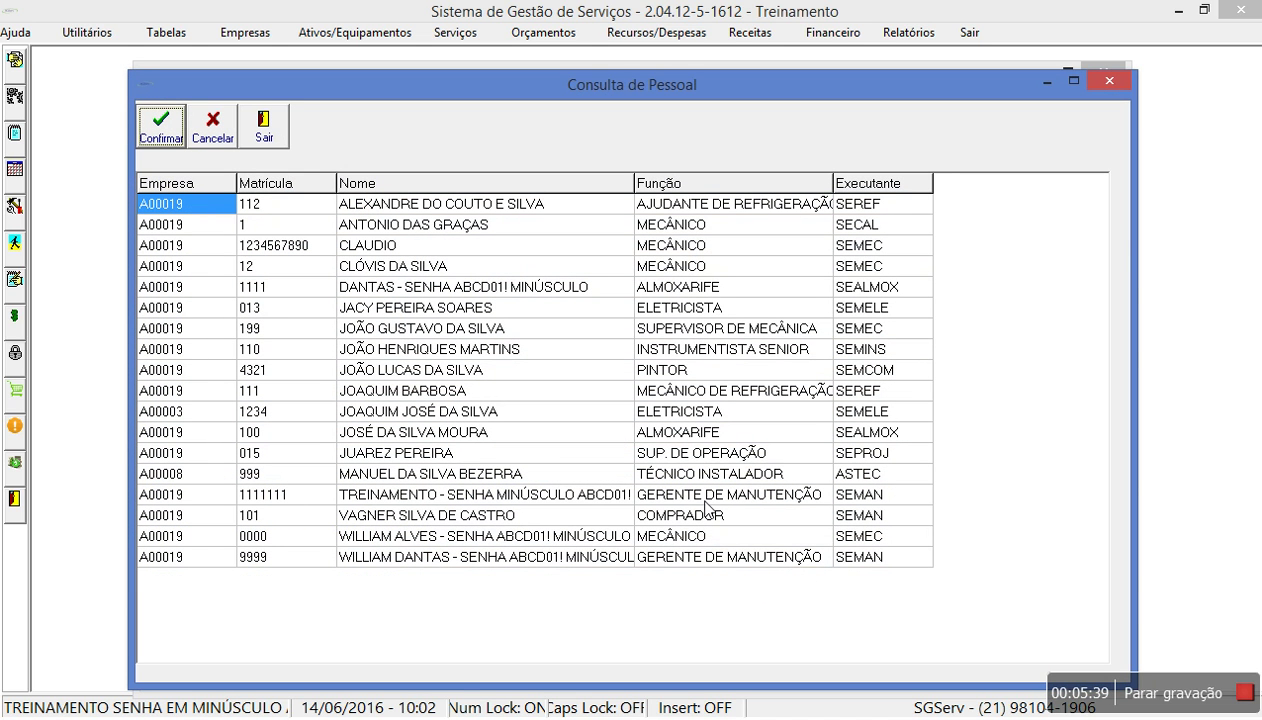
double_click(703, 495)
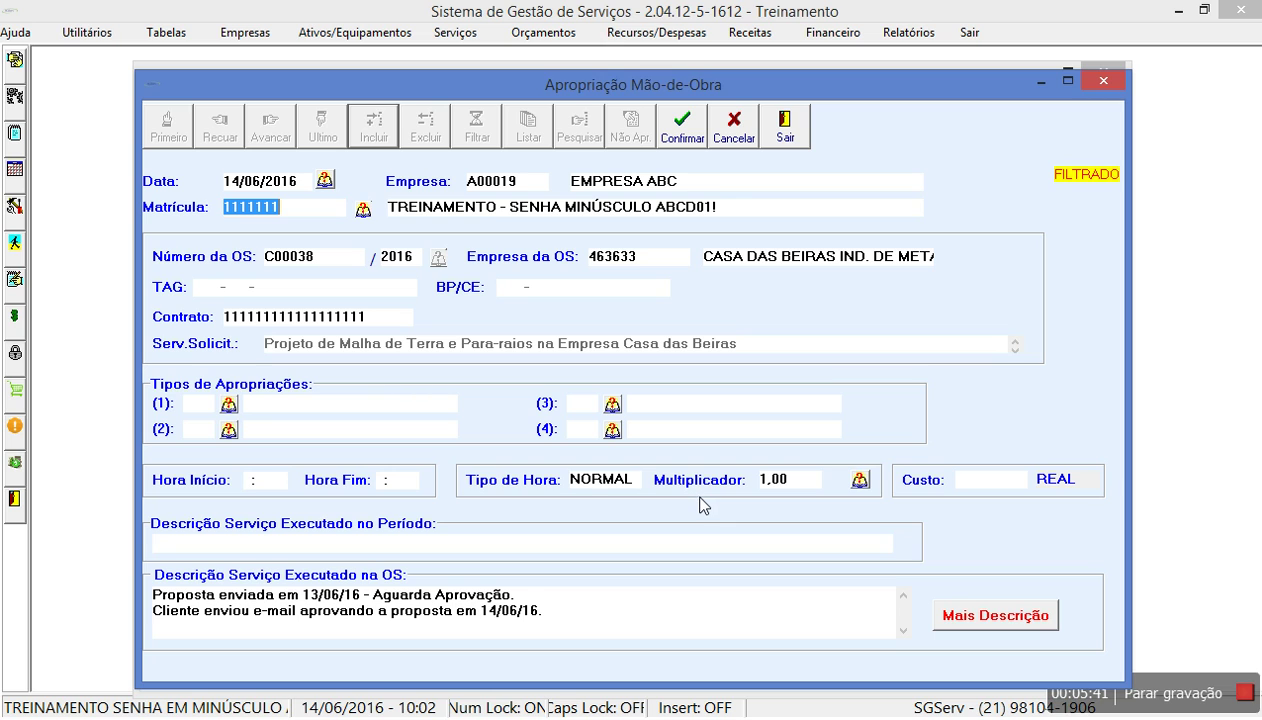
left_click(197, 407)
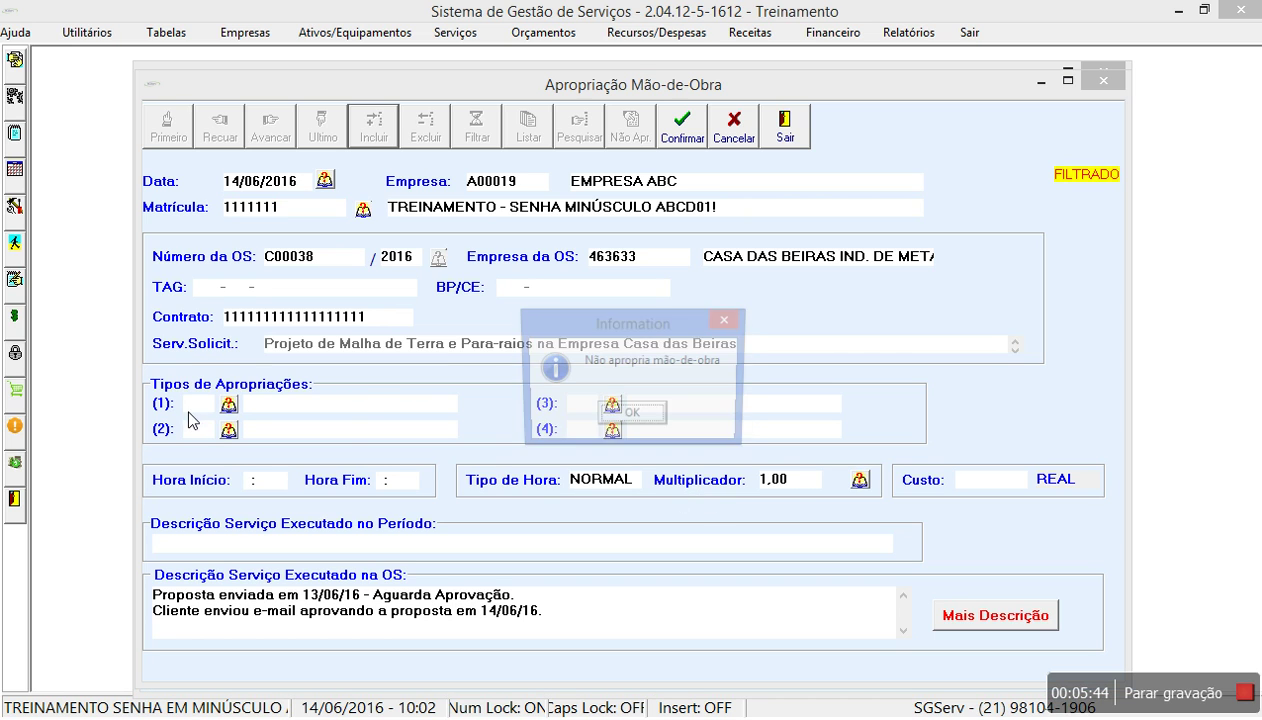
left_click(652, 416)
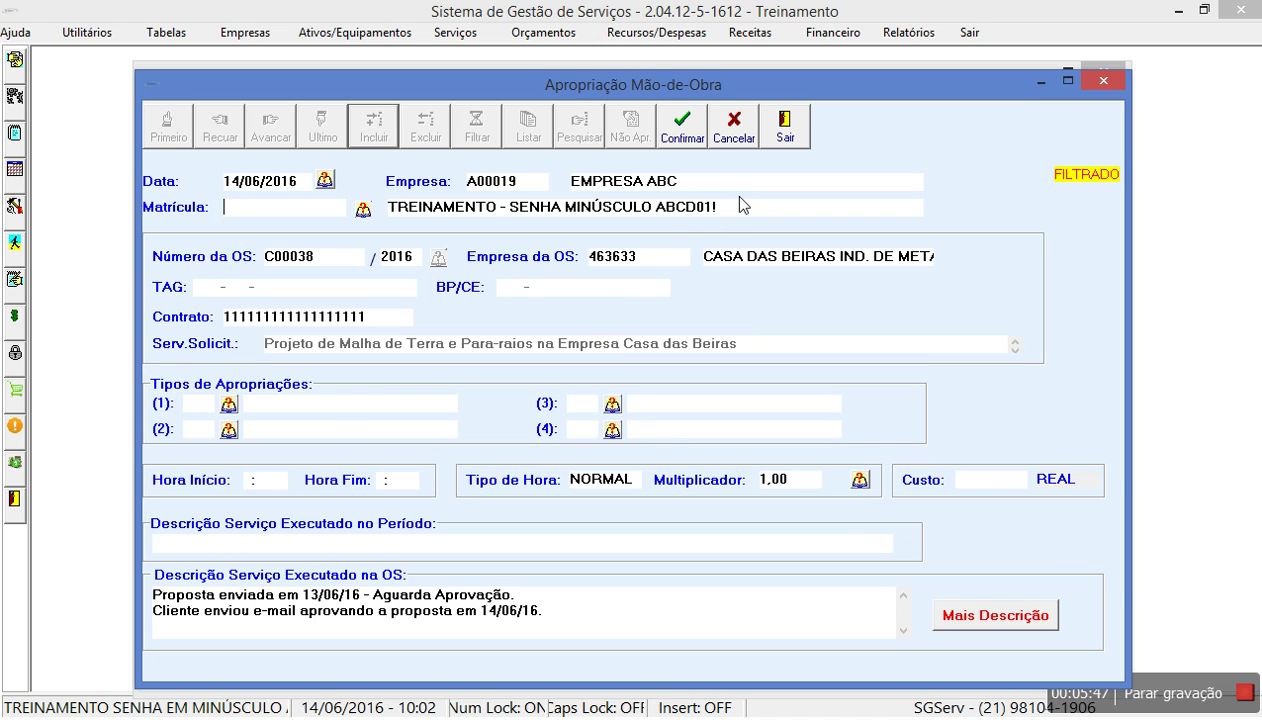
left_click_drag(729, 207, 362, 228)
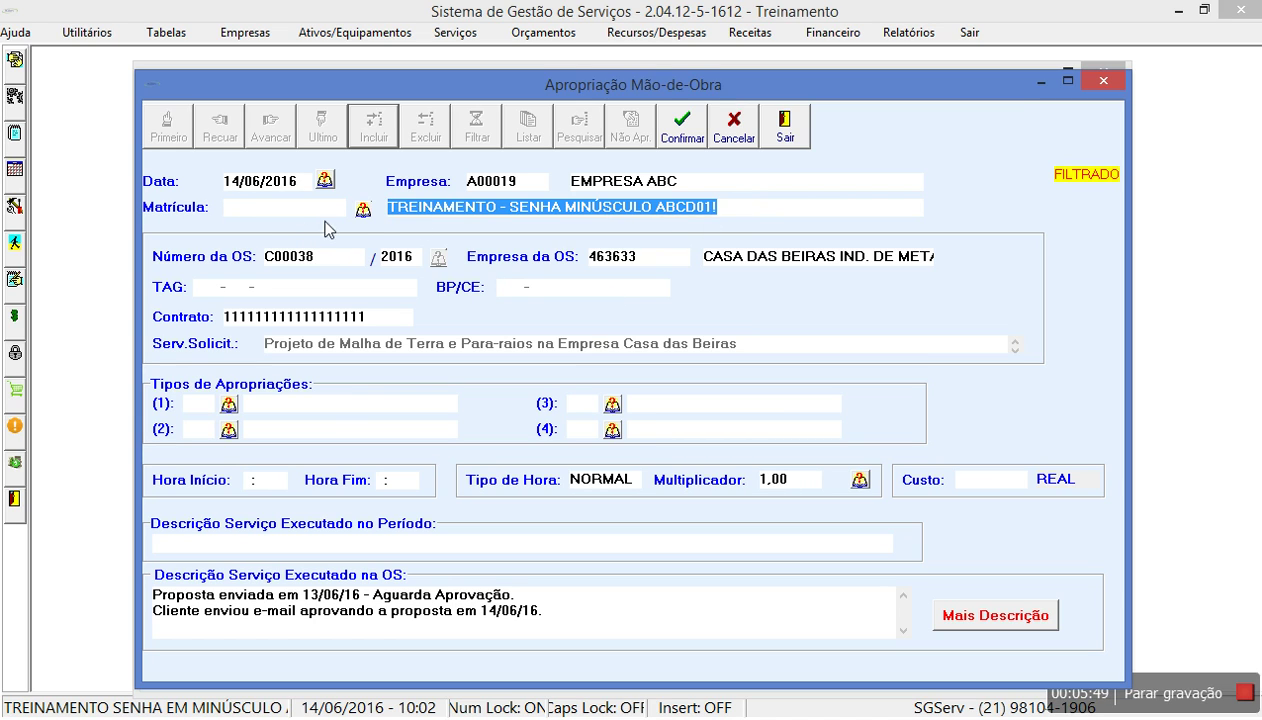
key("Delete")
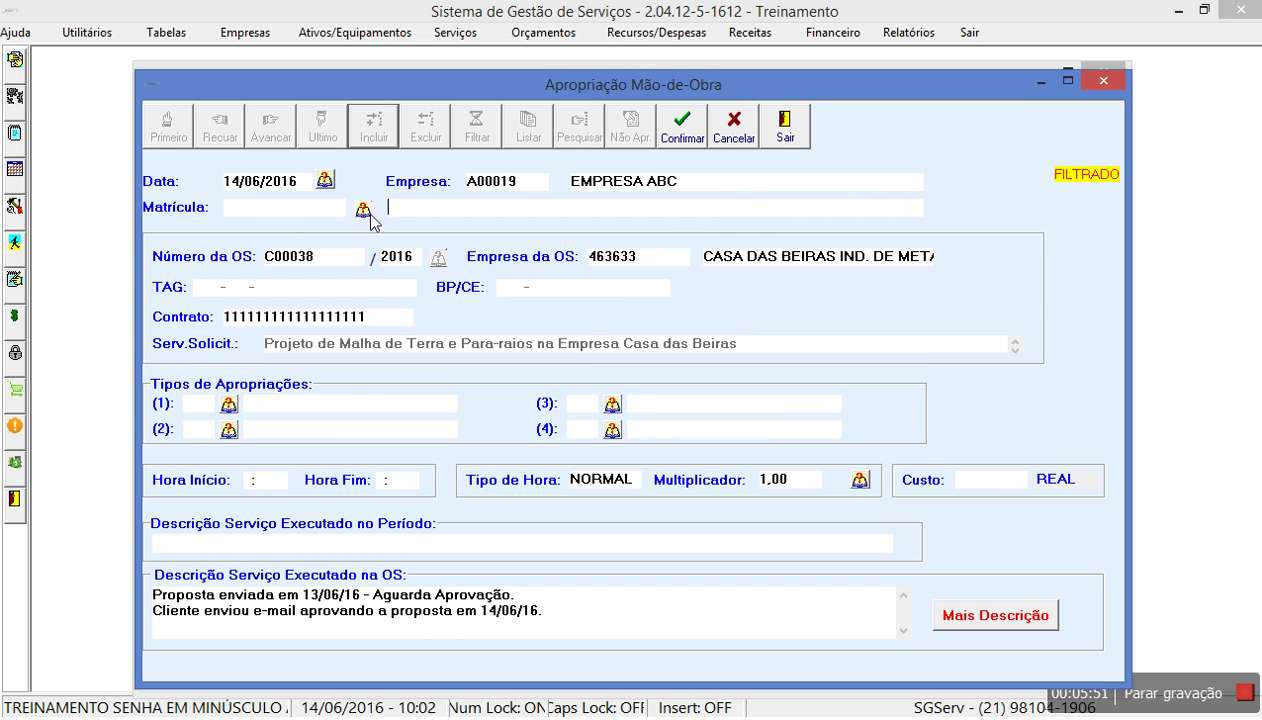
Choose the Eletricista of company A00003 (Eletricidade Moura Ltda.) as the labour entry's employee.
left_click(364, 209)
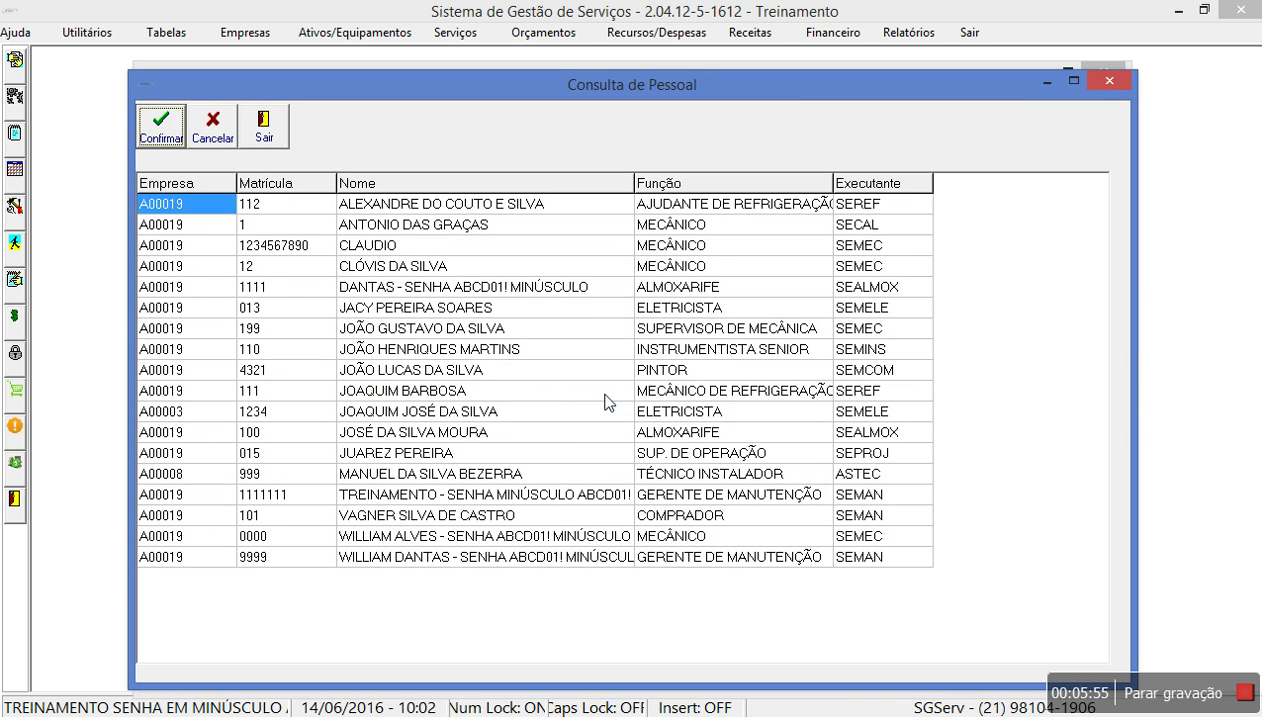
double_click(688, 418)
right_click(688, 411)
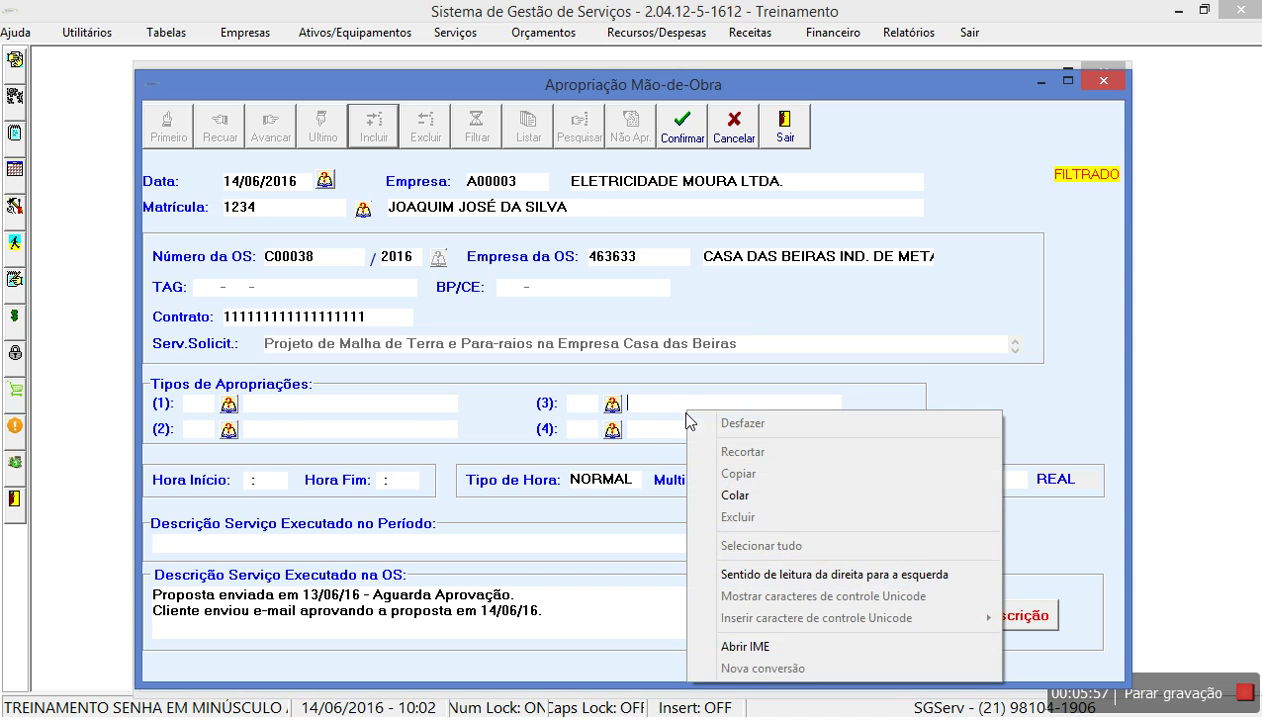
Classify the electrician's labour entry with type 1 SE (Serviço em Execução) and type 2 RE (Em Reunião).
left_click(196, 406)
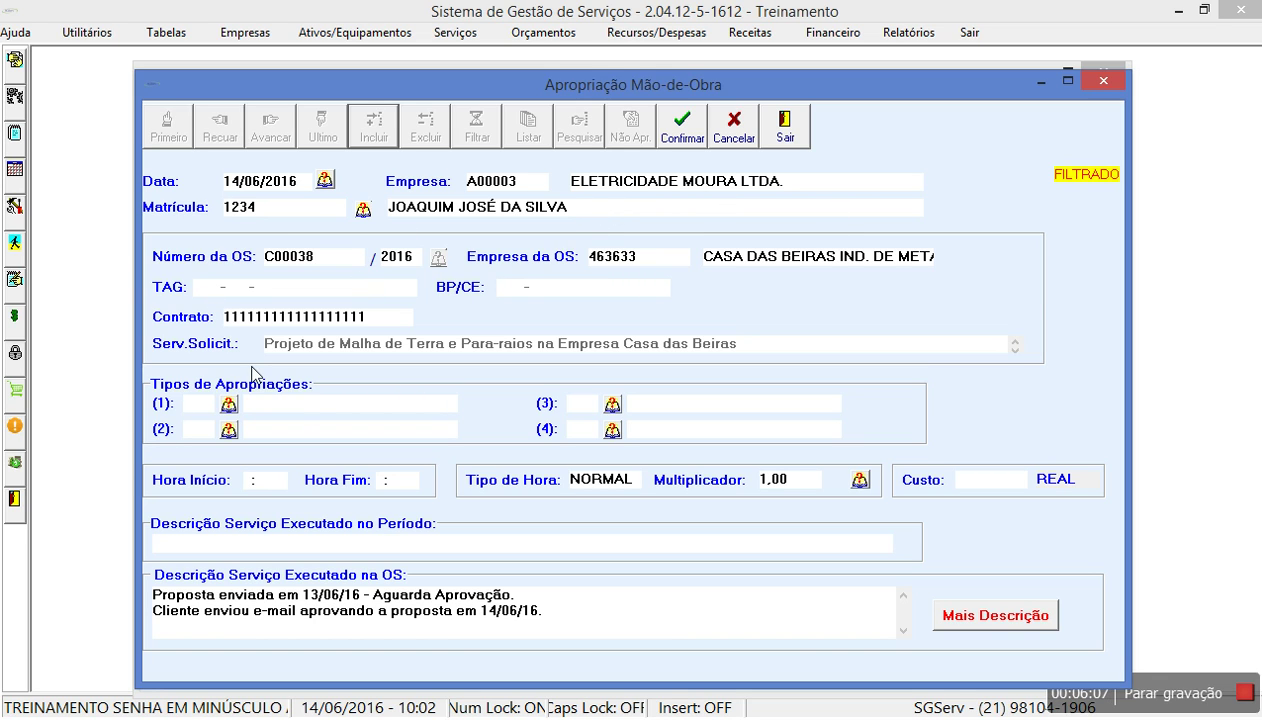
type("E")
key("Return")
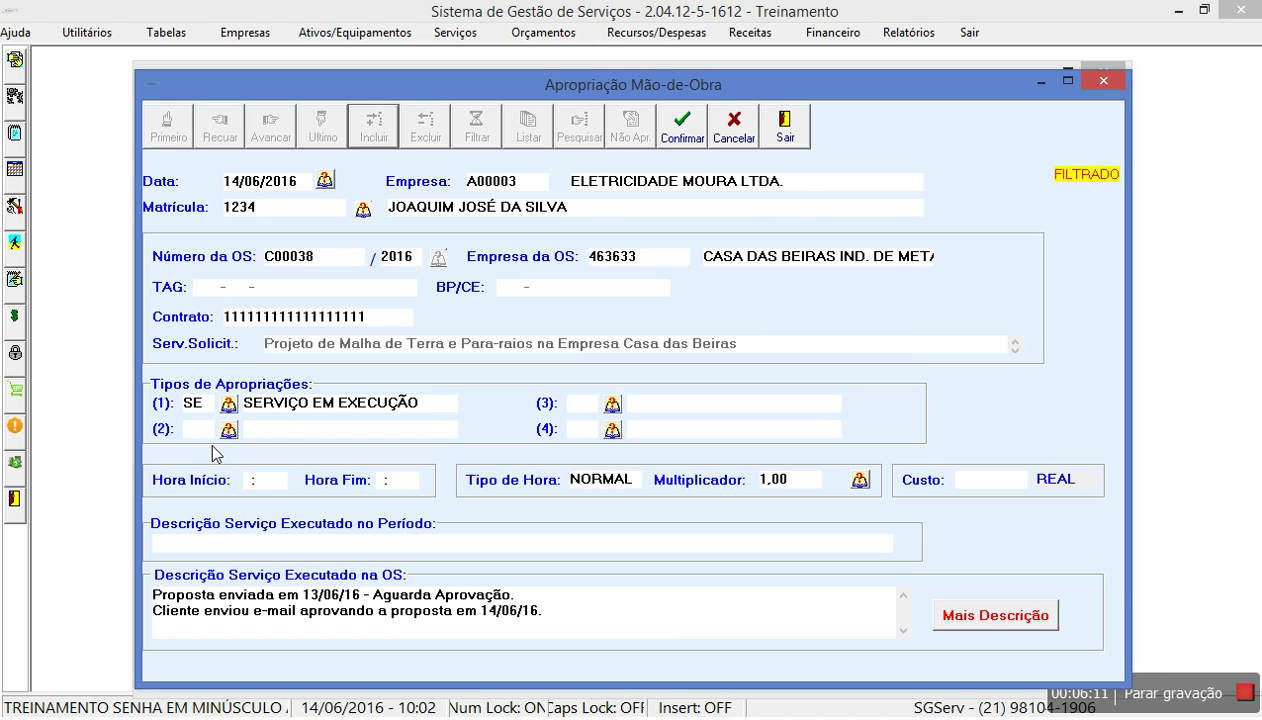
type("RE")
key("Return")
Set the electrician's hours from 09:00 to 10:00 and describe the period's service as "Reunião inicial".
type("0900")
key("Return")
type("10:")
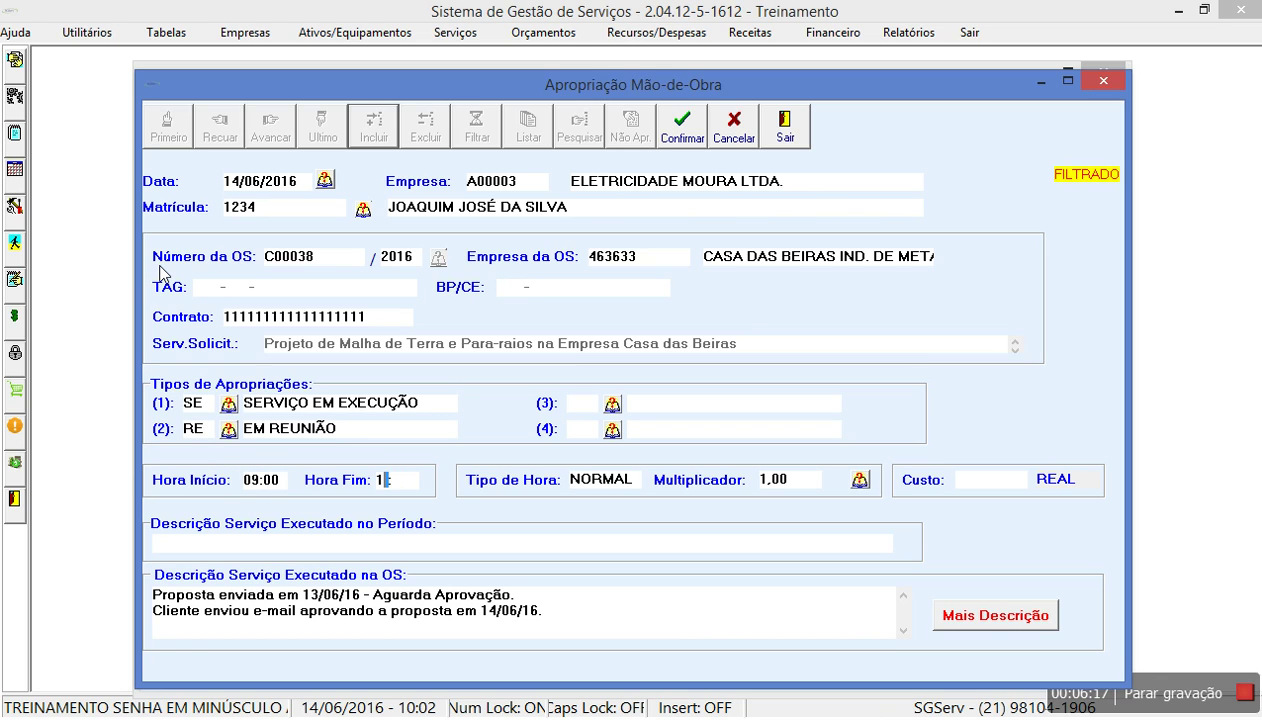
type("00")
key("Return")
type("Reunião")
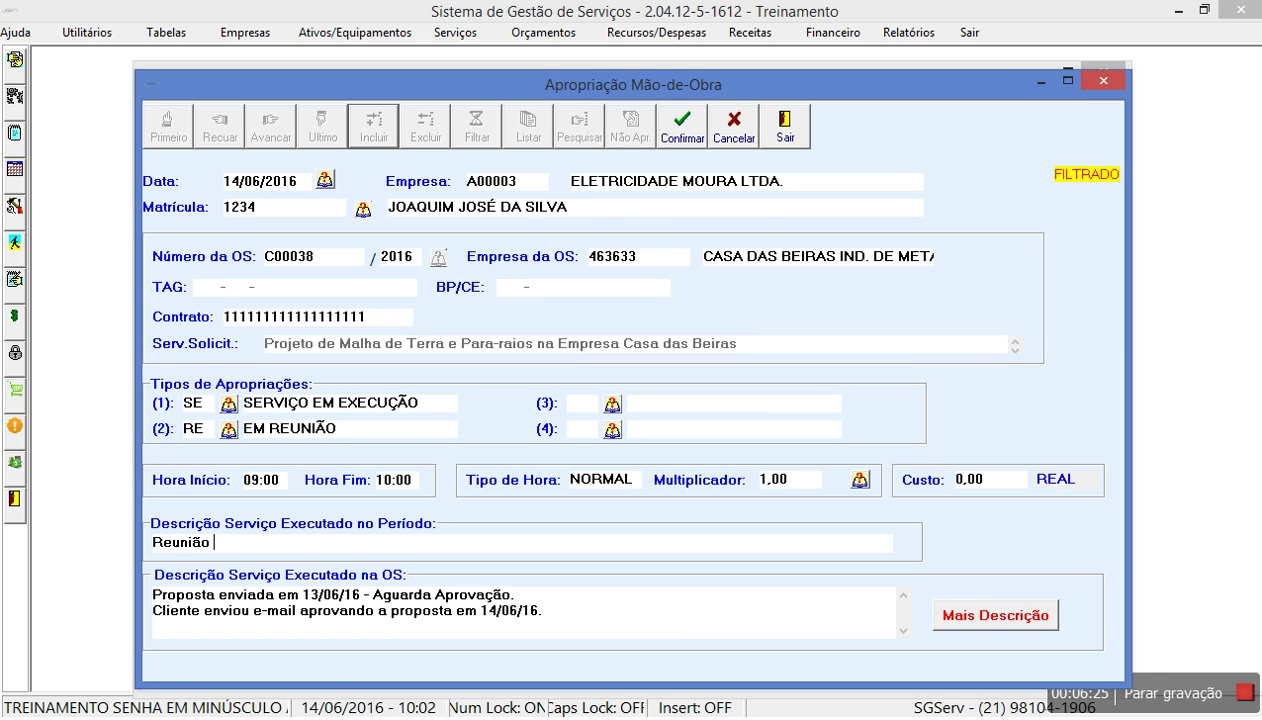
type(" inicial")
Add the line "Reunião Inicial 14/06/16" to the order's executed-service description, save the labour entry and close the labour form.
left_click(566, 606)
left_click(566, 615)
type("Reunião ")
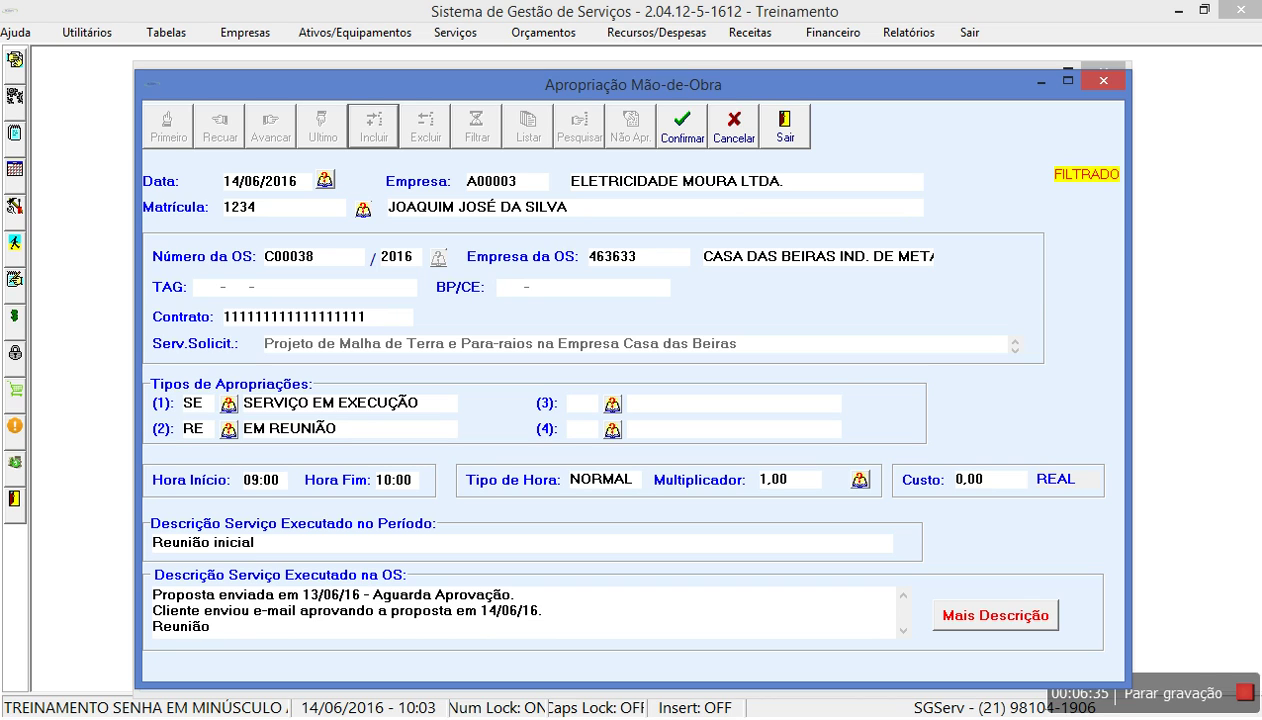
type("Inicial 14/06/16")
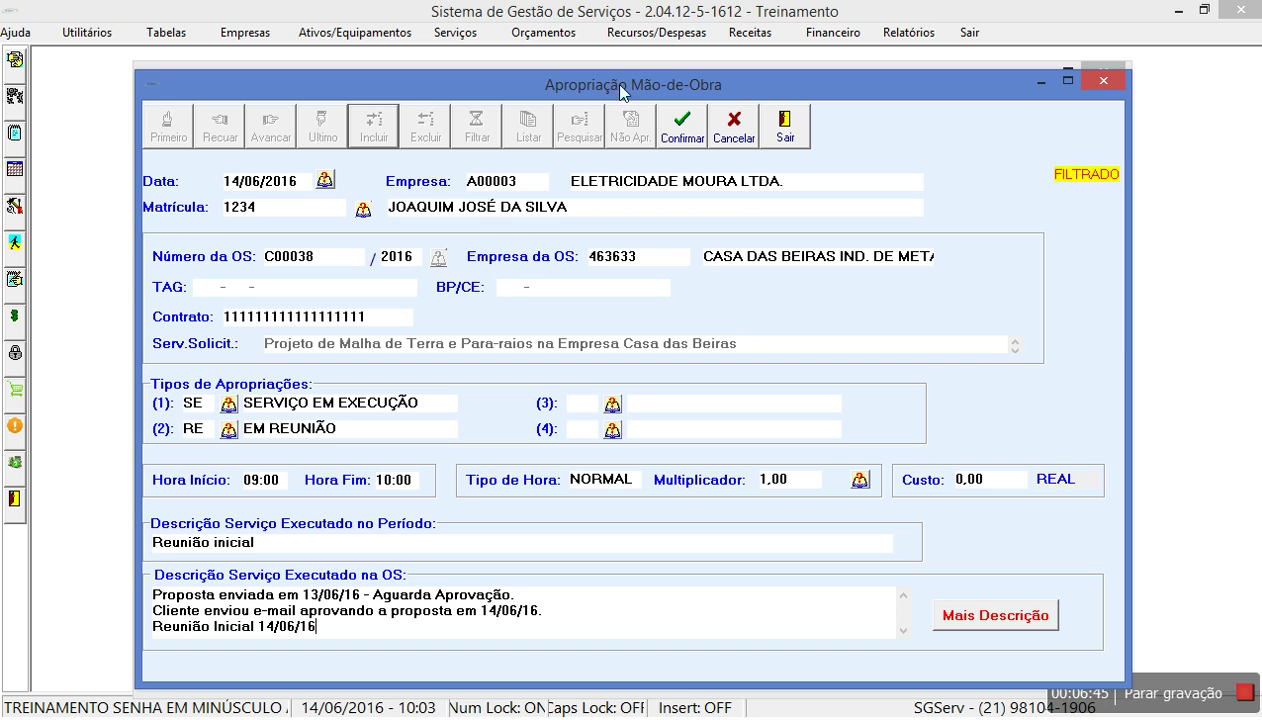
left_click(661, 126)
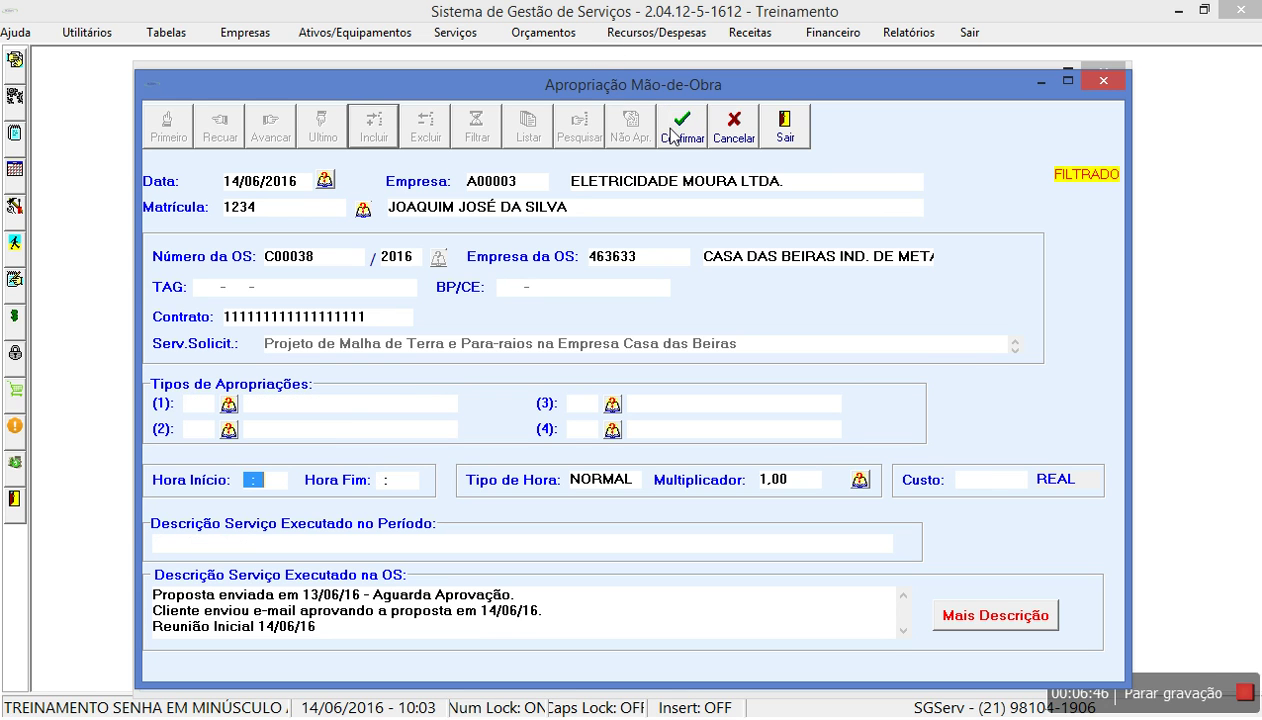
left_click(785, 127)
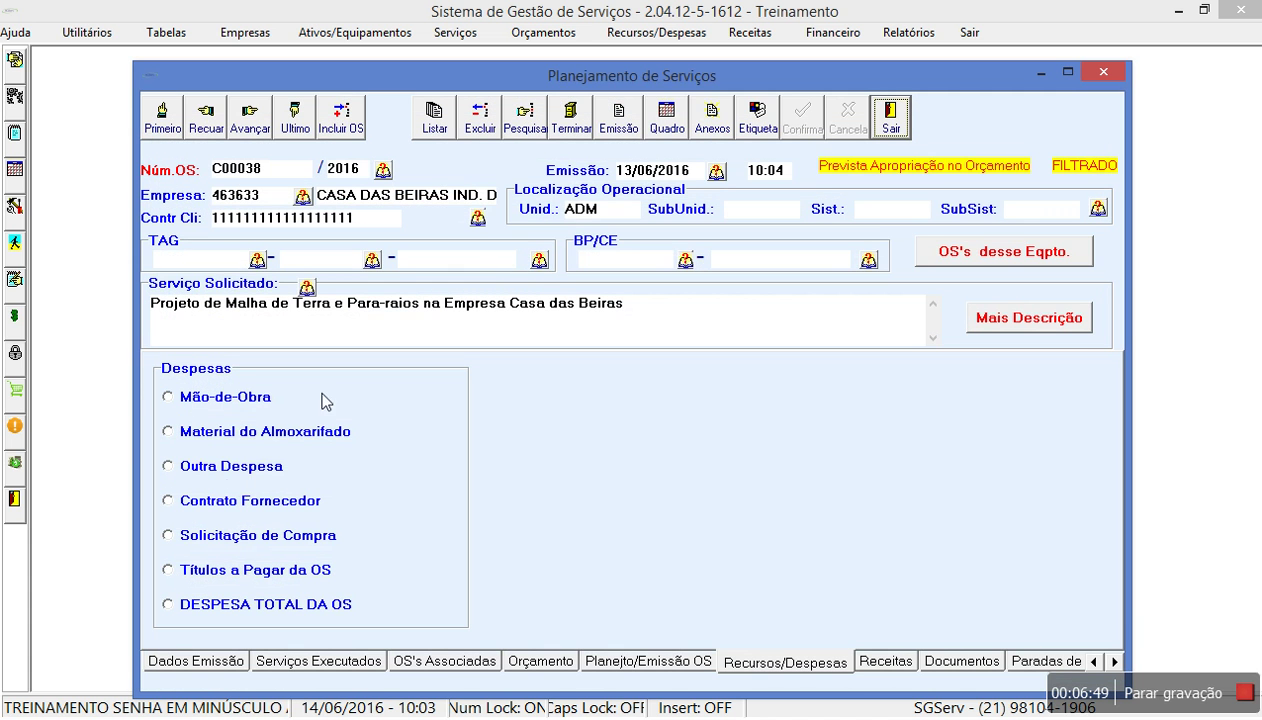
Review the list of labour appropriations recorded on the order and look at its revenue (Receitas) options.
left_click(268, 402)
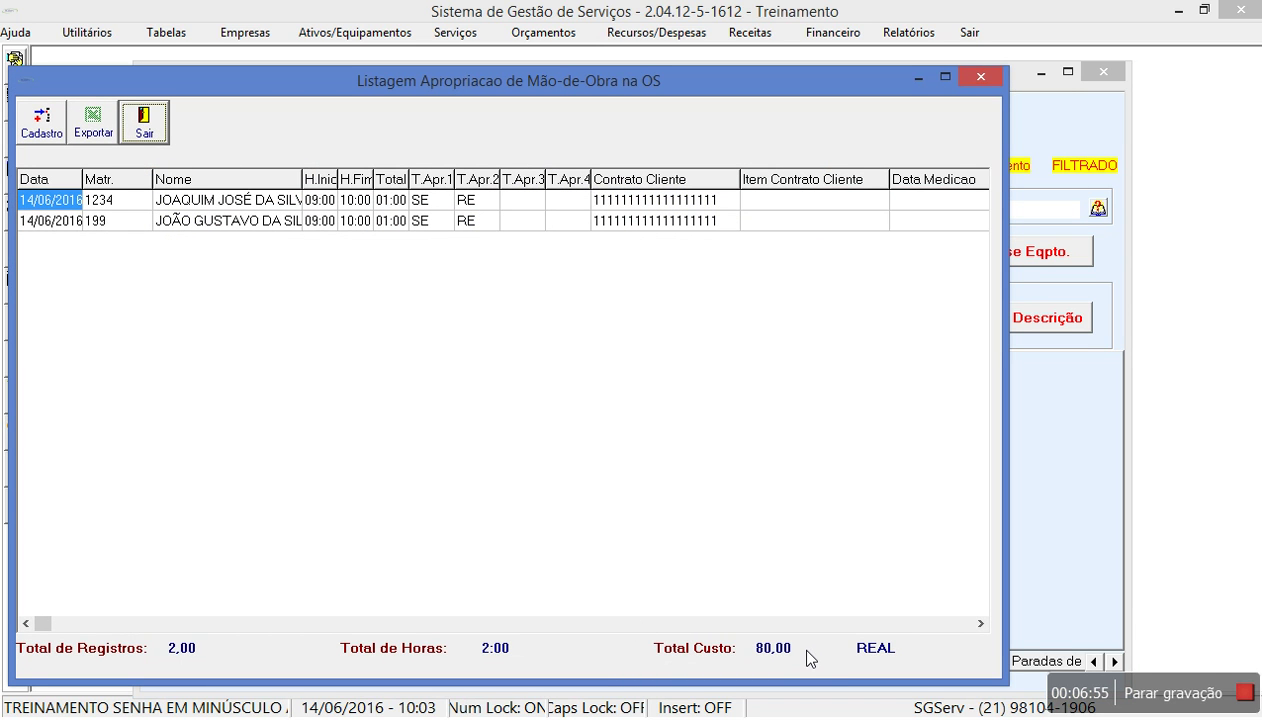
left_click(143, 131)
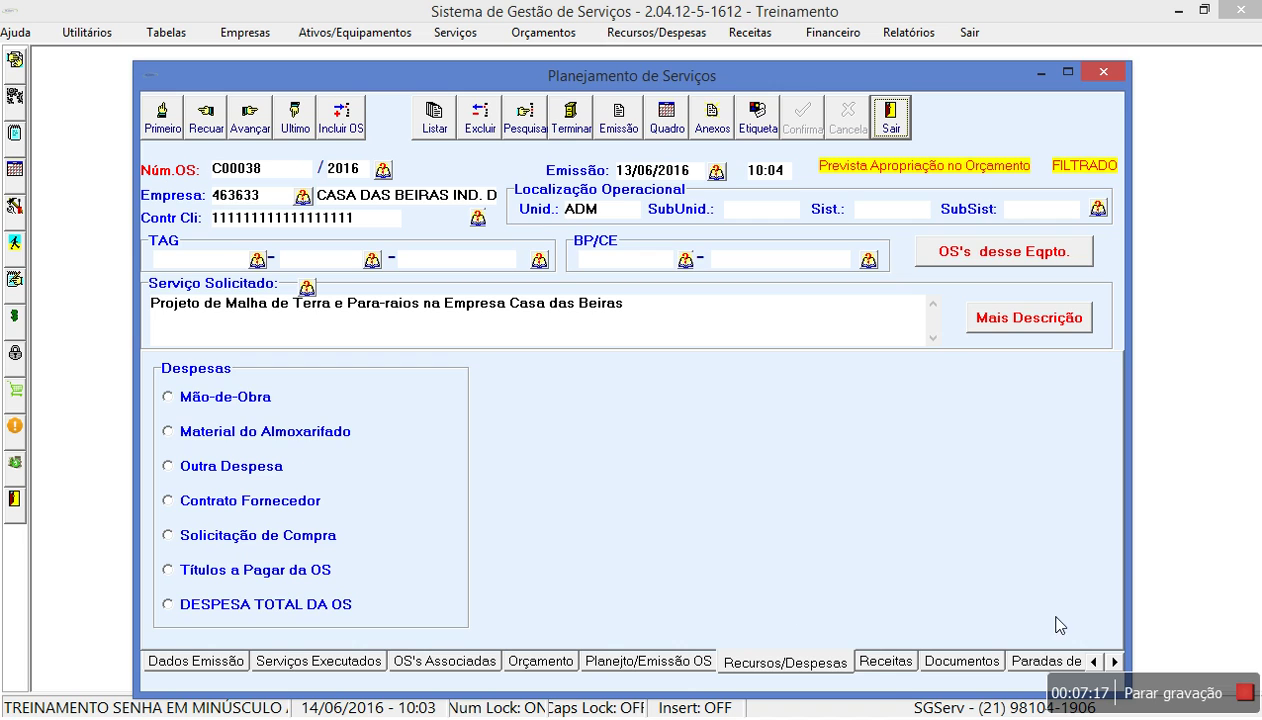
left_click(884, 658)
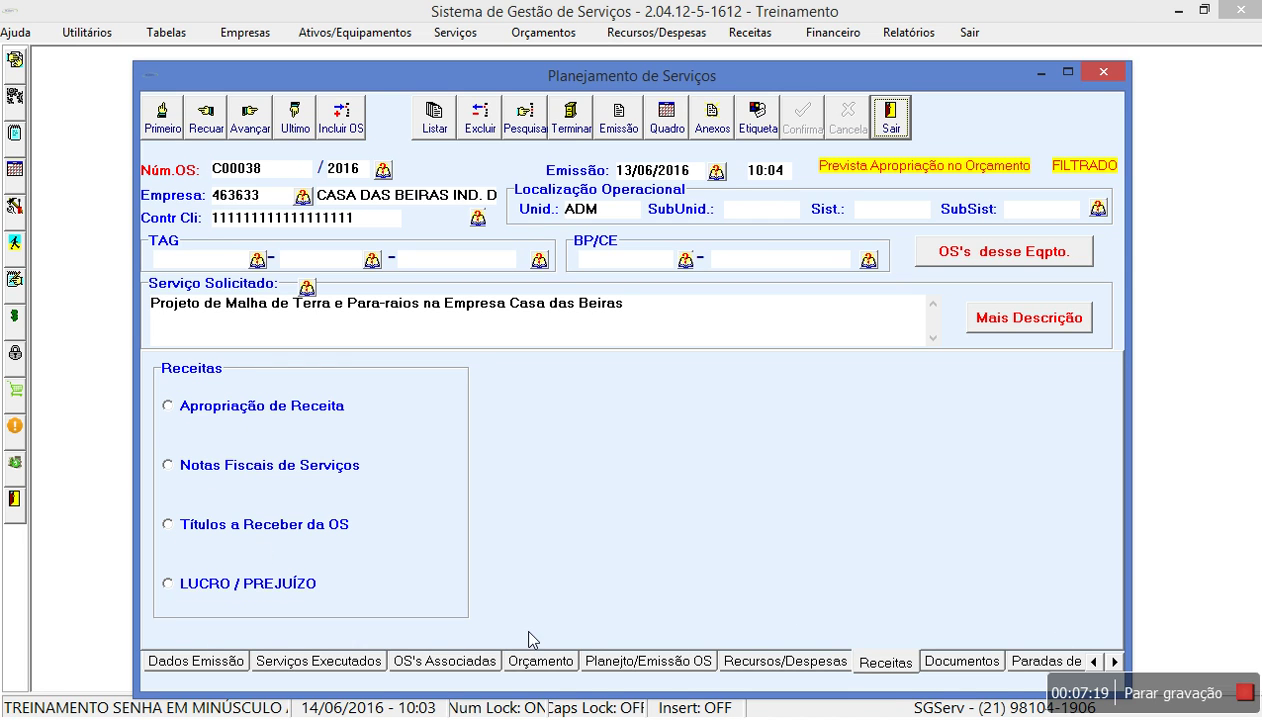
left_click(793, 665)
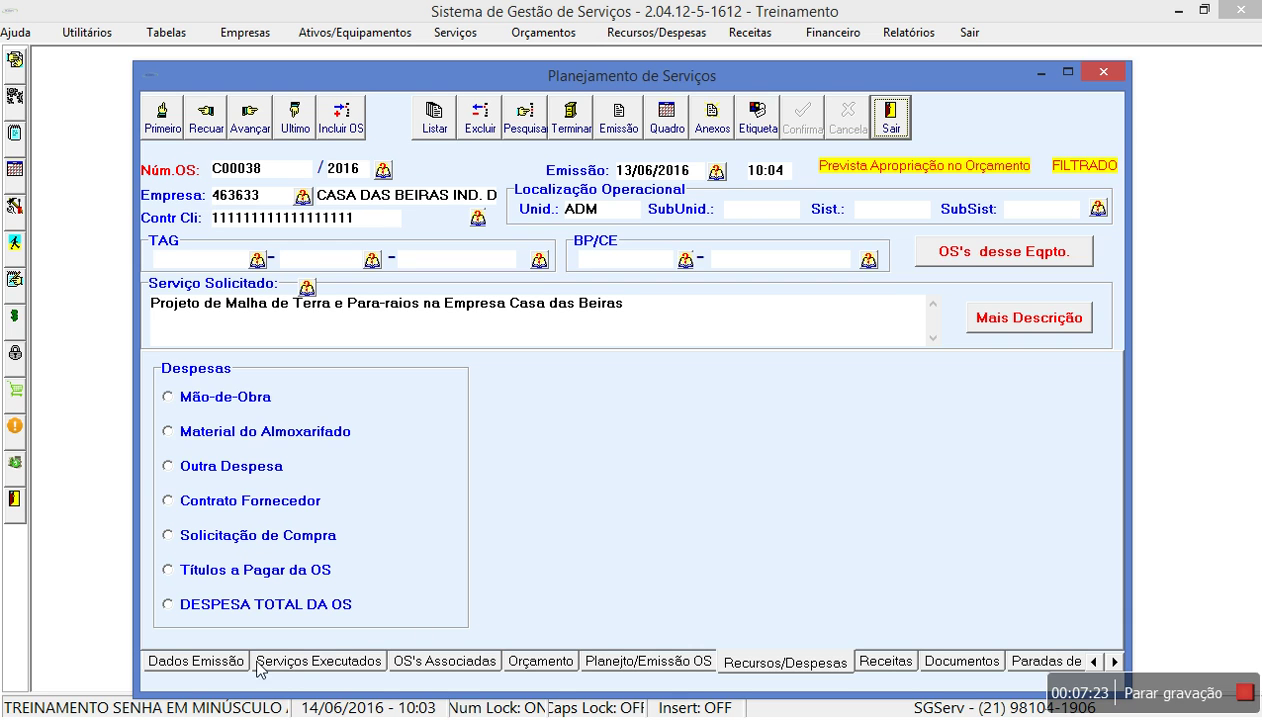
Open the order's labour budget forecast "projeto malha terra e para-raios" and set its Conta Corrente to the Banco Itaú Agência Centro account.
left_click(531, 660)
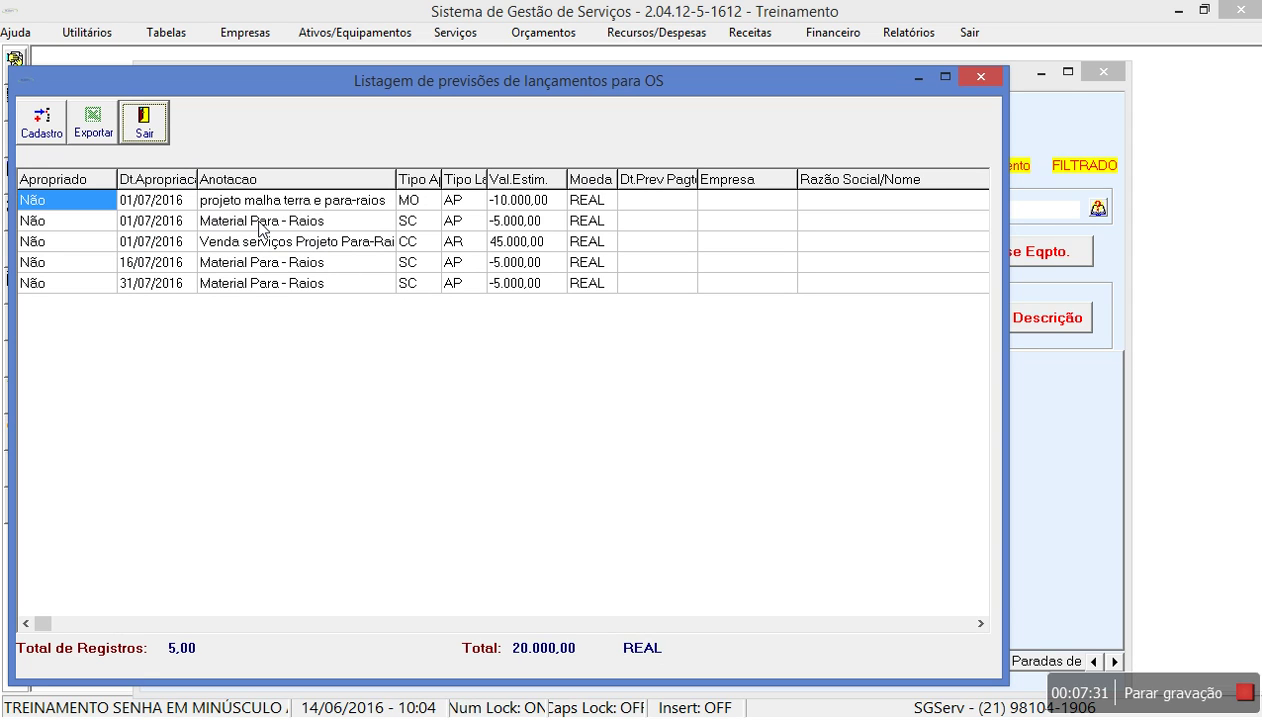
double_click(338, 205)
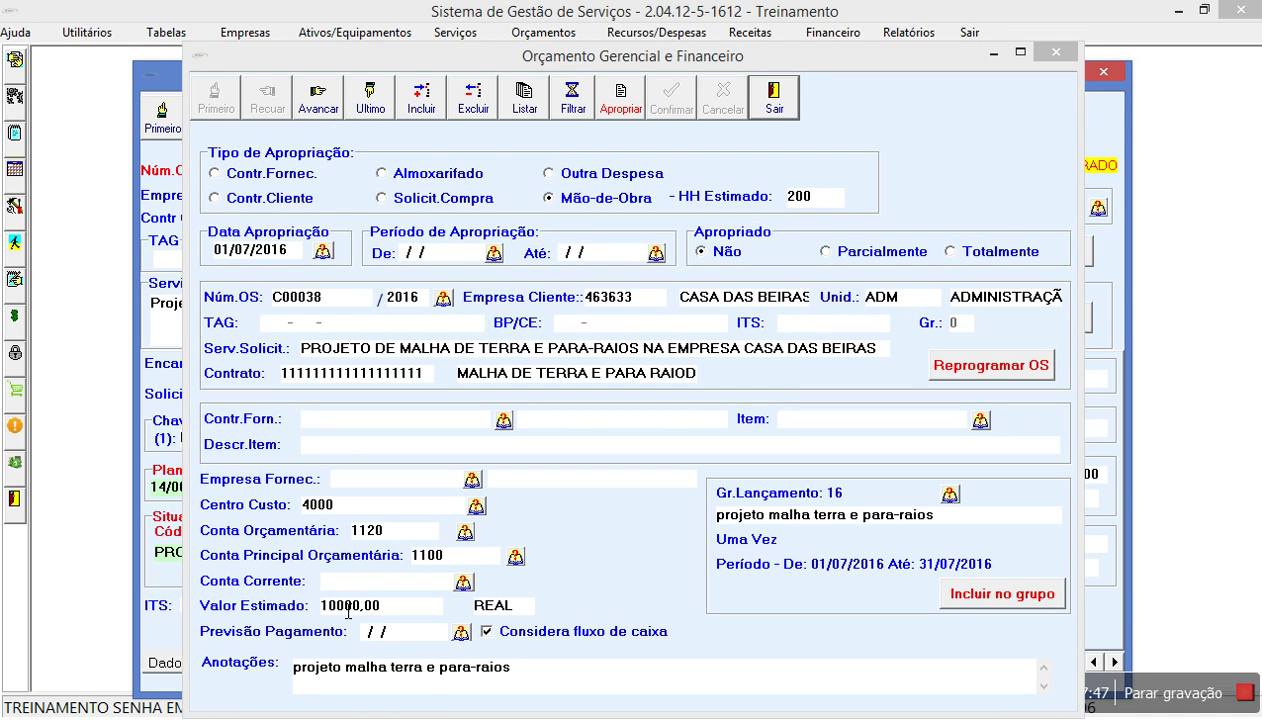
left_click(463, 583)
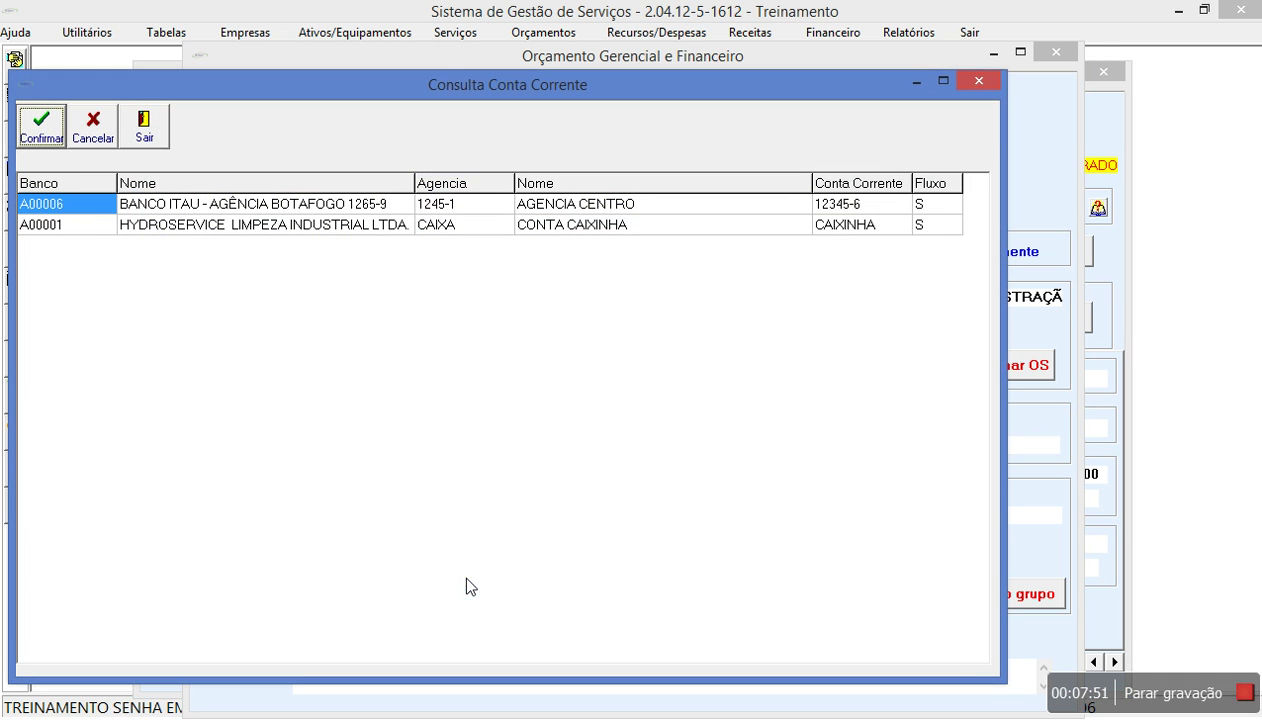
double_click(167, 205)
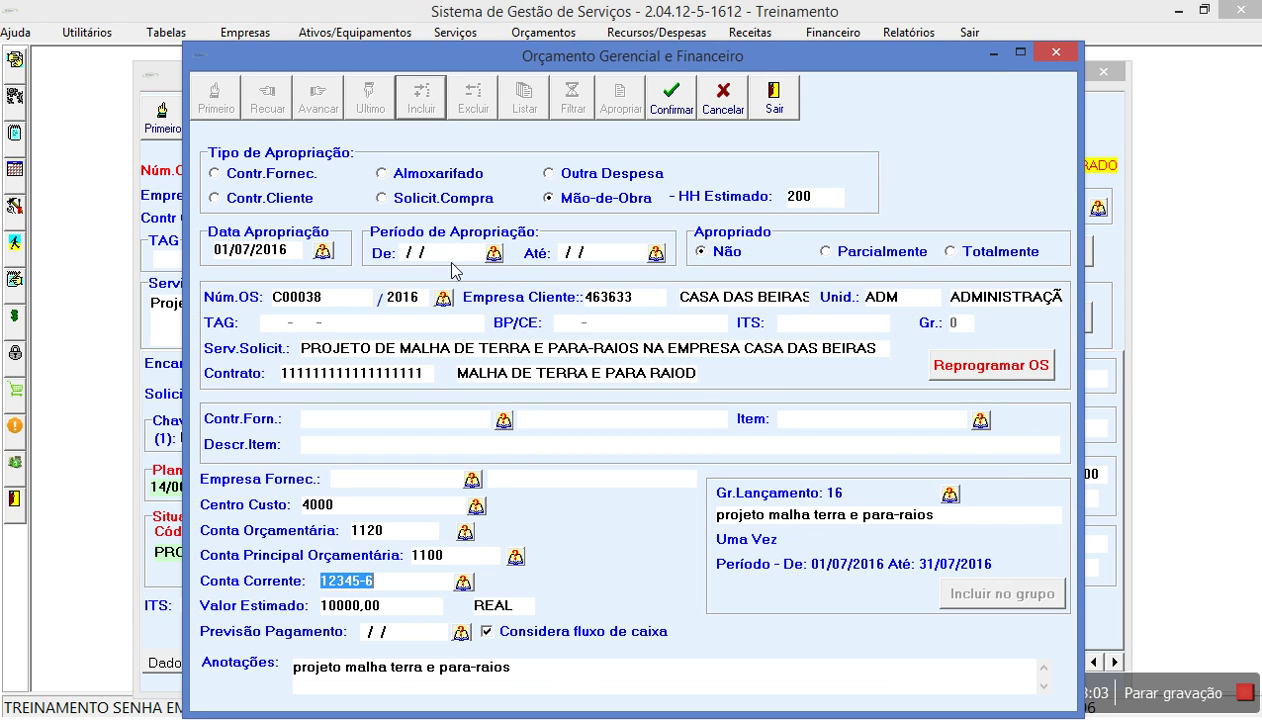
Mark the labour forecast as appropriated Parcialmente, with the appropriation period from 14/06/2016 to 14/06/2016.
left_click(847, 255)
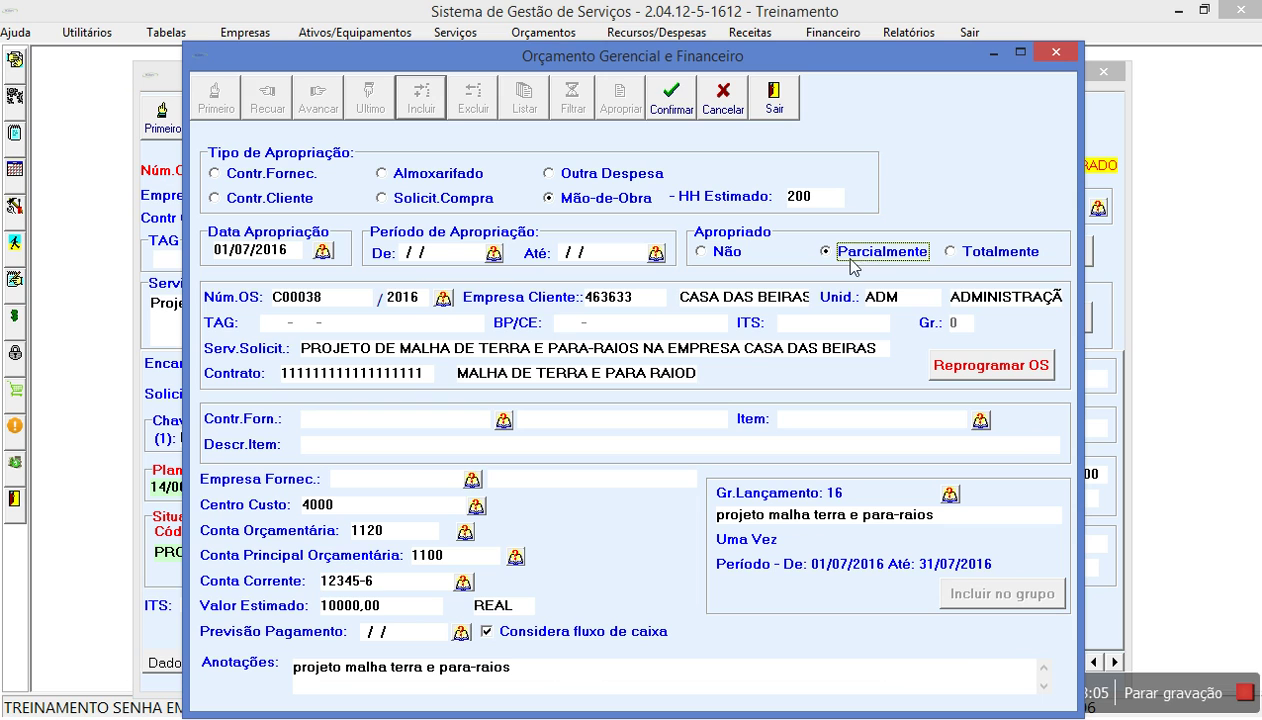
left_click(494, 253)
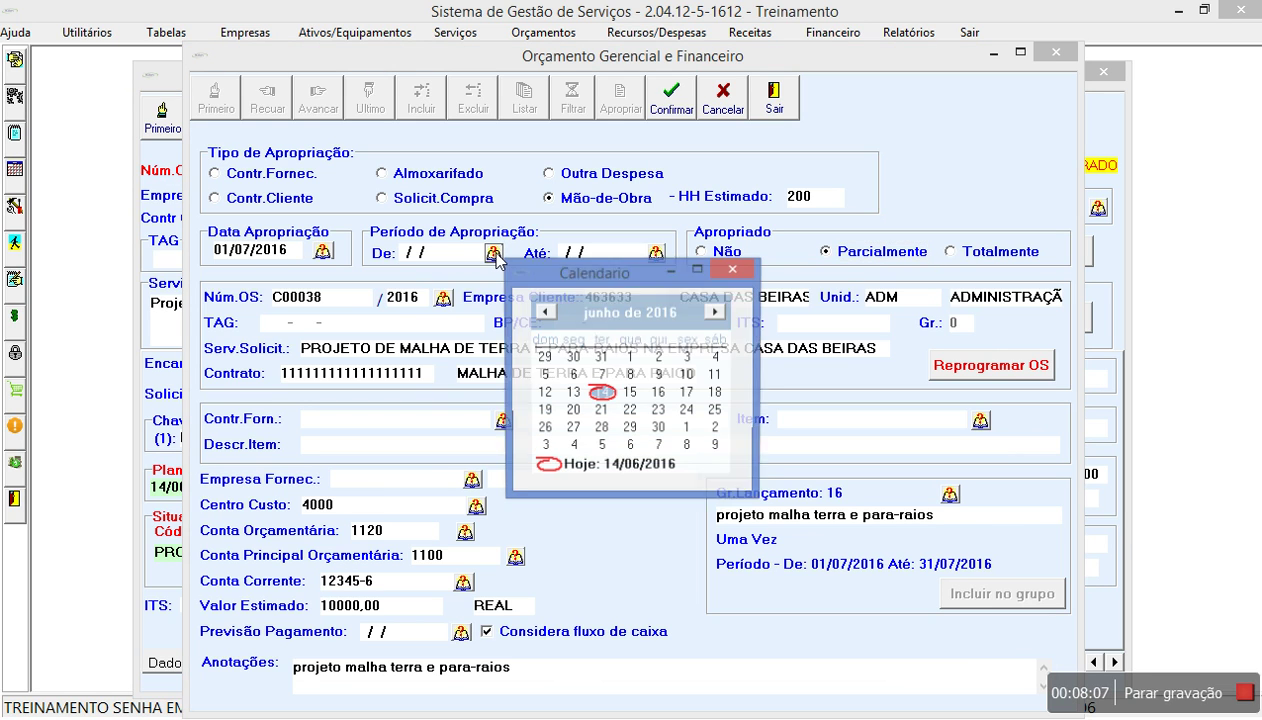
left_click(600, 392)
left_click(641, 258)
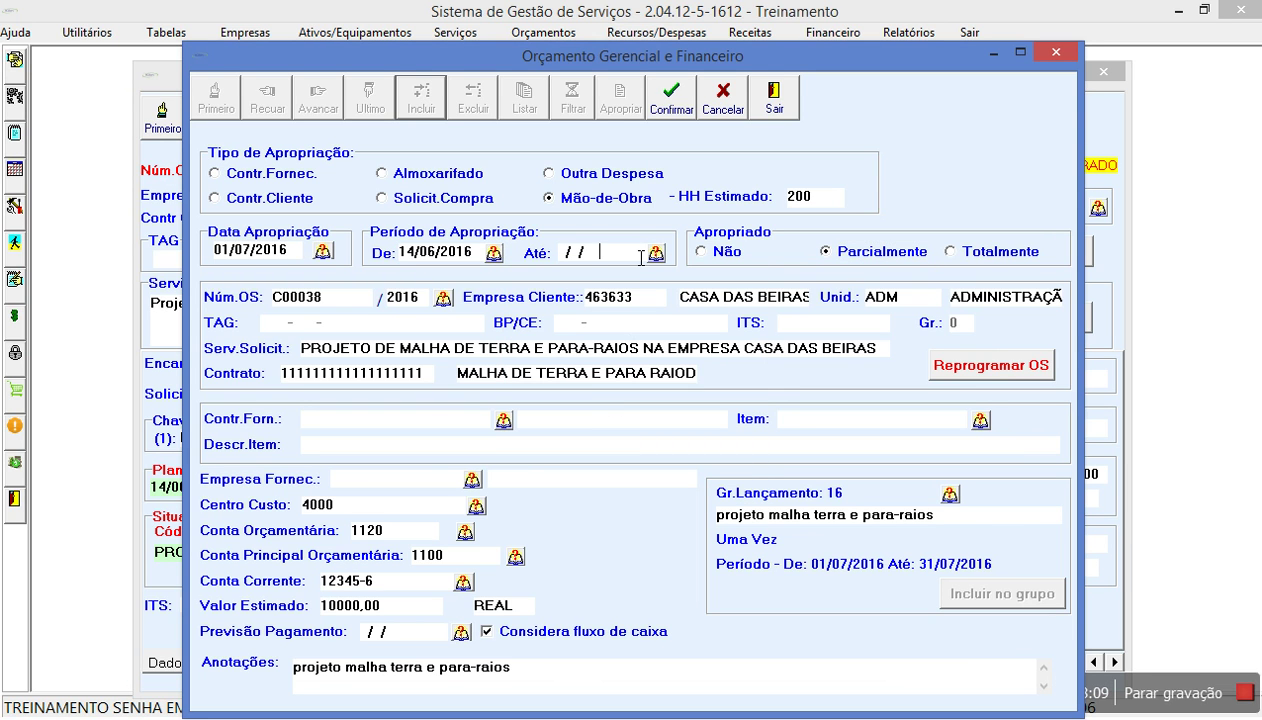
left_click(654, 254)
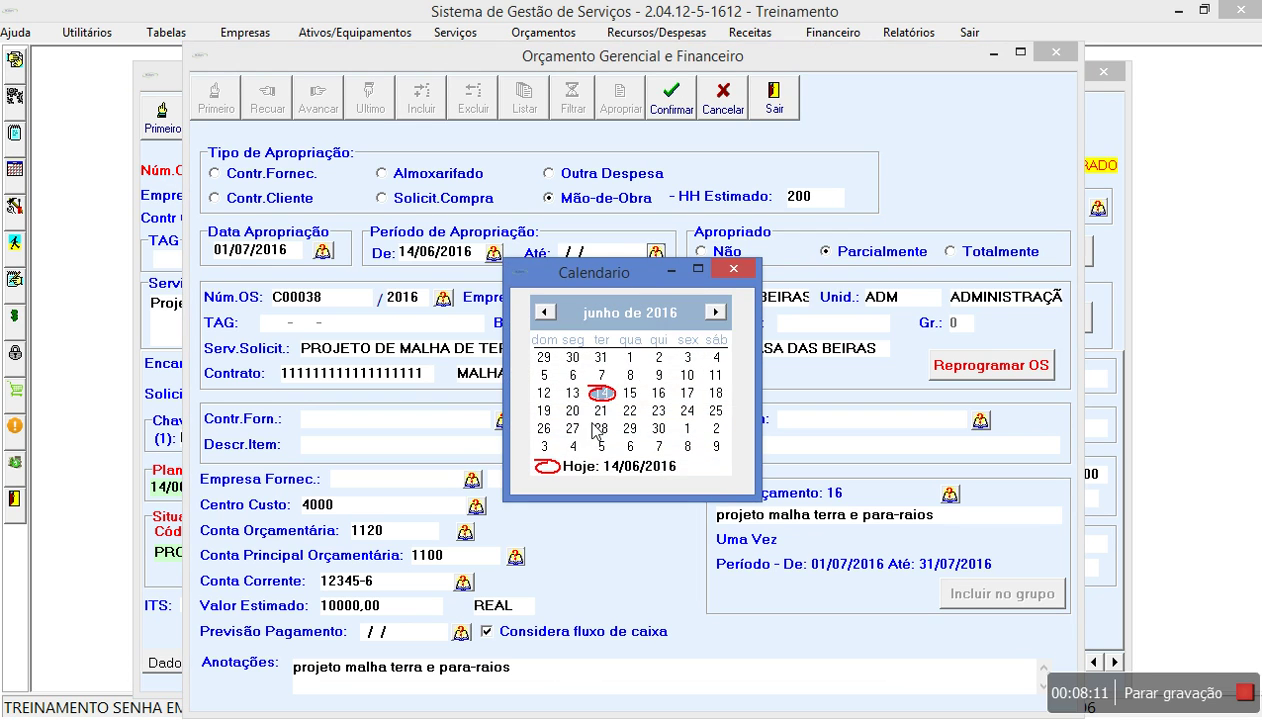
left_click(604, 394)
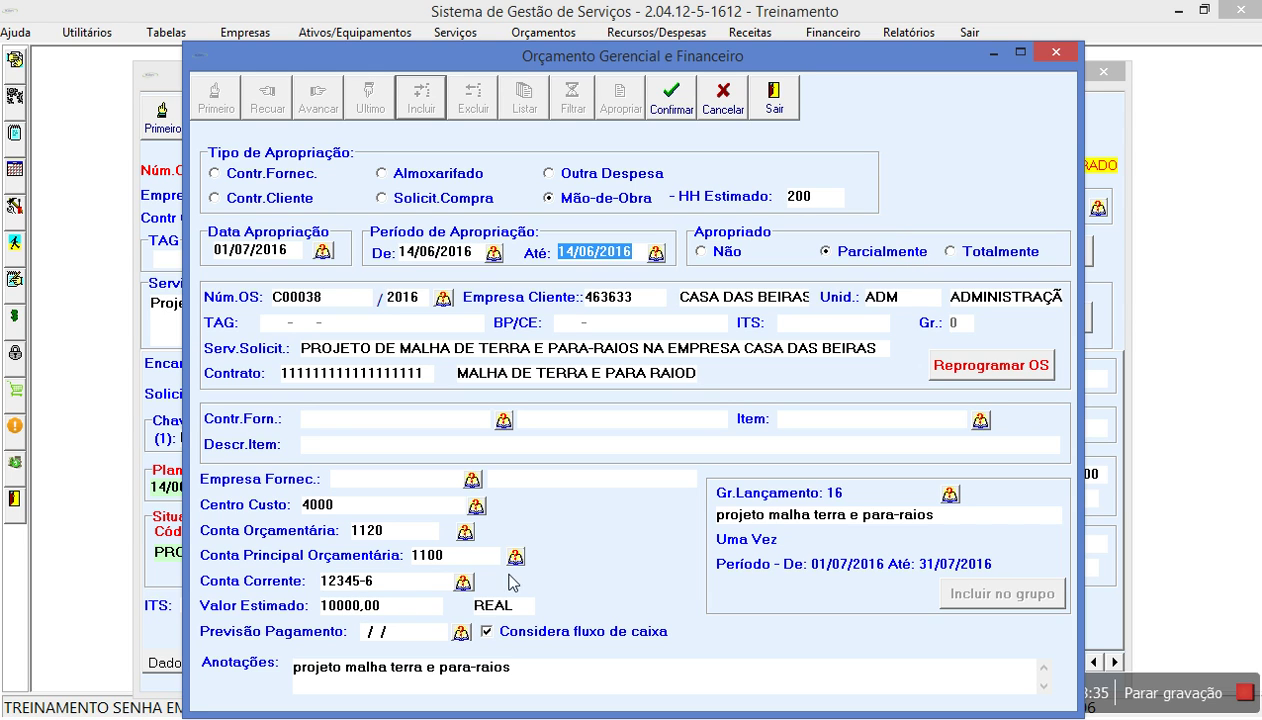
Set the labour forecast's Valor Estimado to 9800,00 and Previsão Pagamento to 05/07/2016, and save the forecast.
double_click(380, 600)
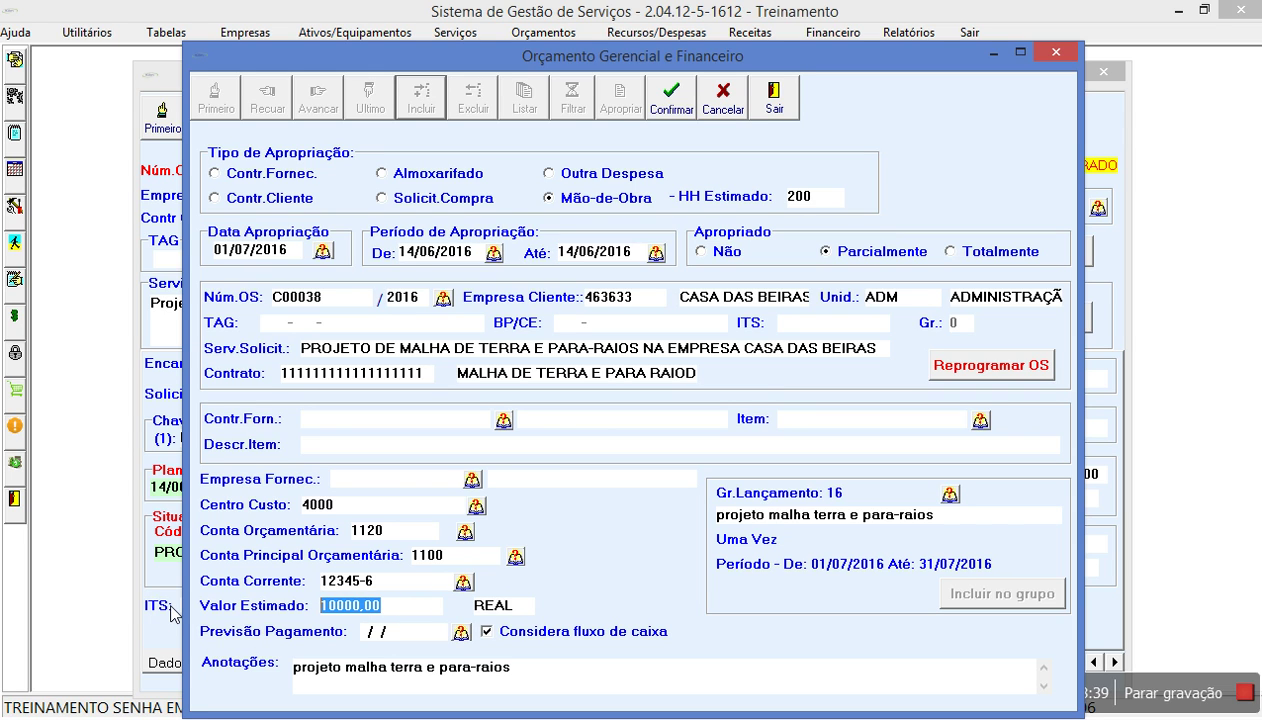
type("9")
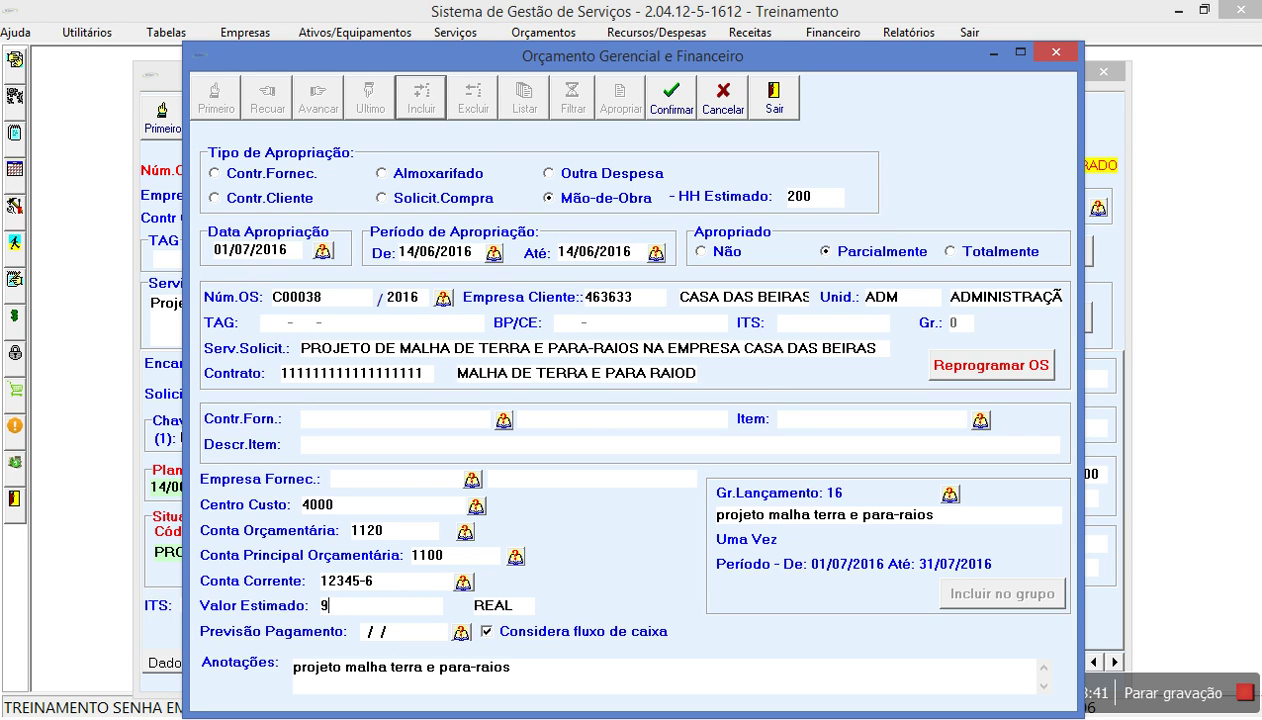
type("800")
key("Tab")
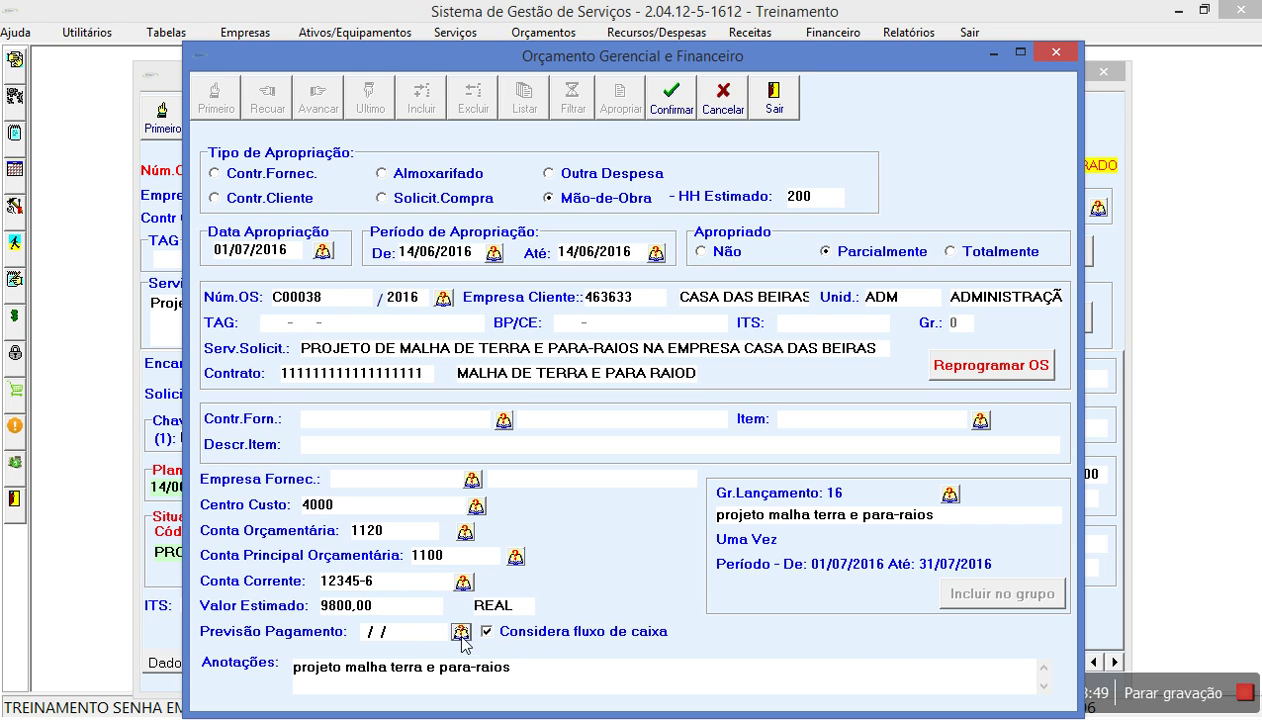
type("05/07/")
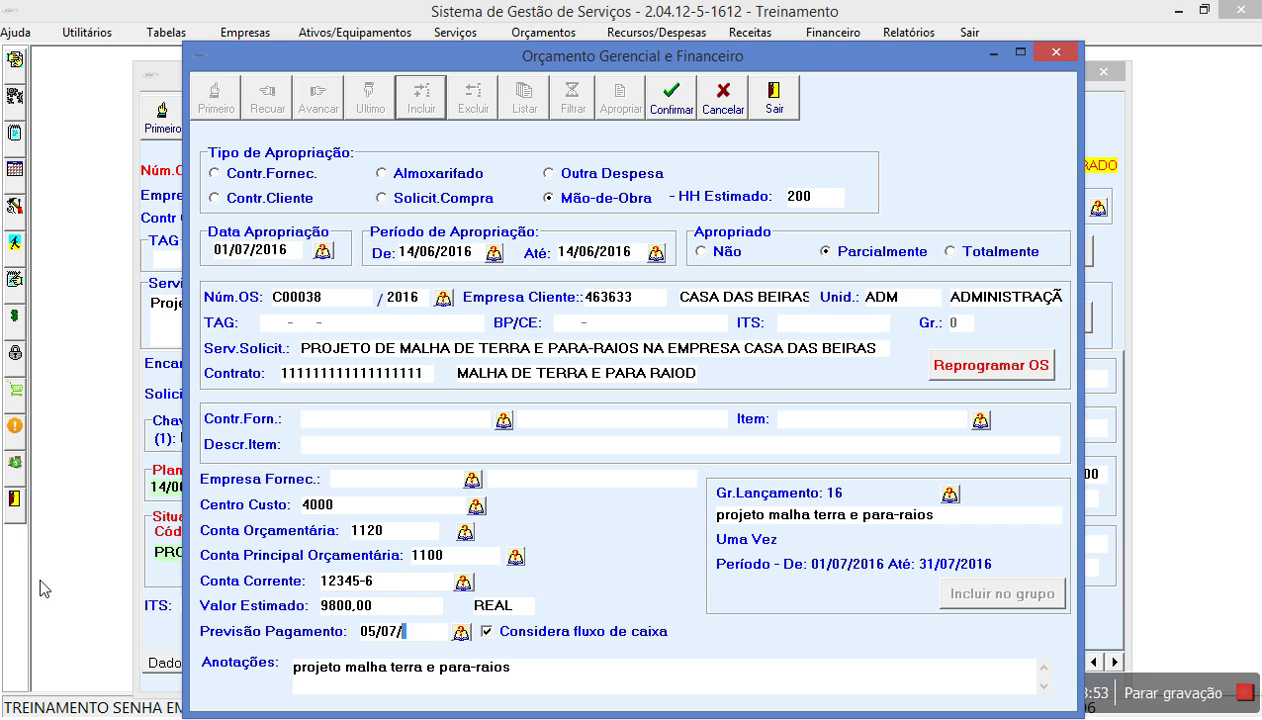
type("16")
left_click(670, 100)
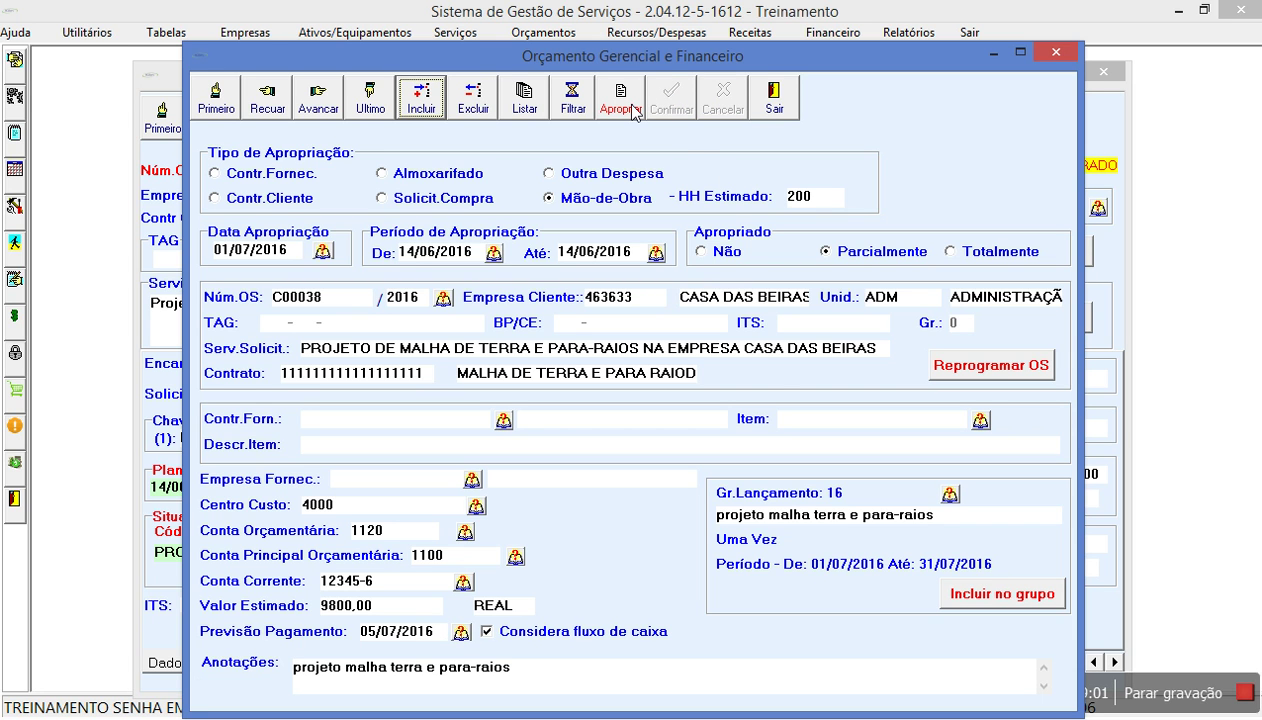
Start a labour appropriation from the forecast for the electrician of company A00003, with appropriation type SE (Serviço em Execução).
left_click(633, 109)
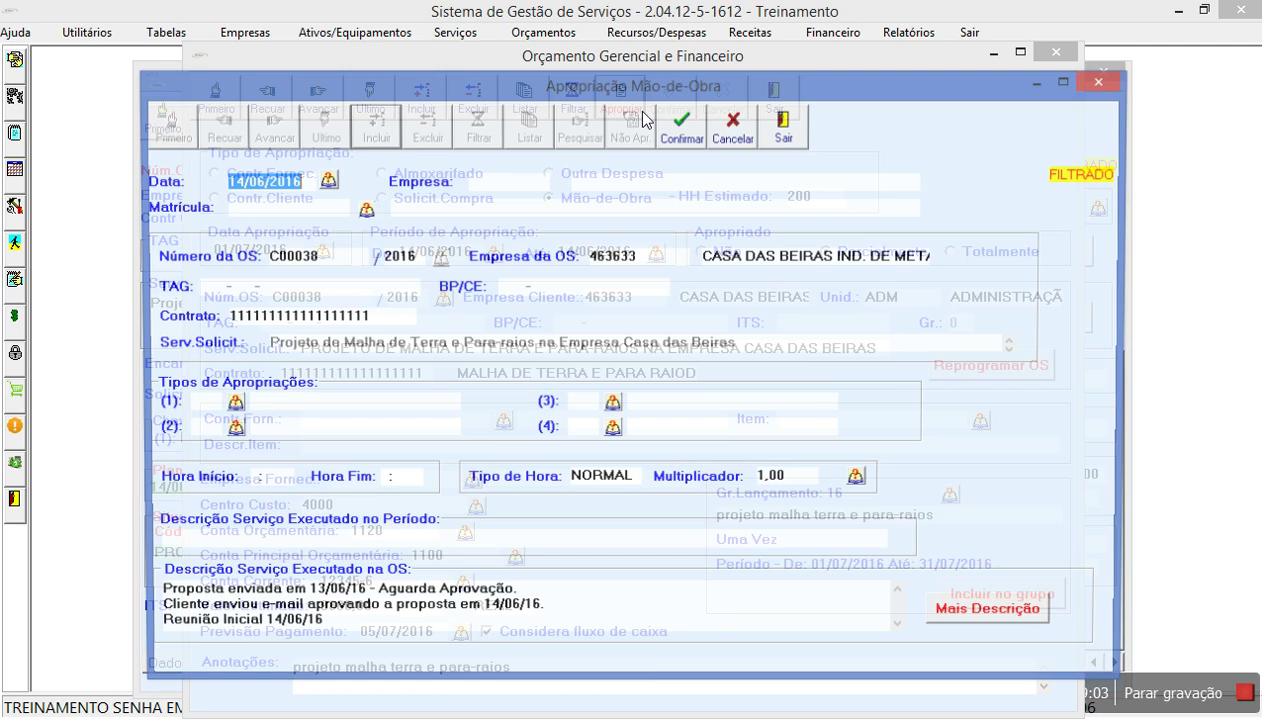
left_click(284, 213)
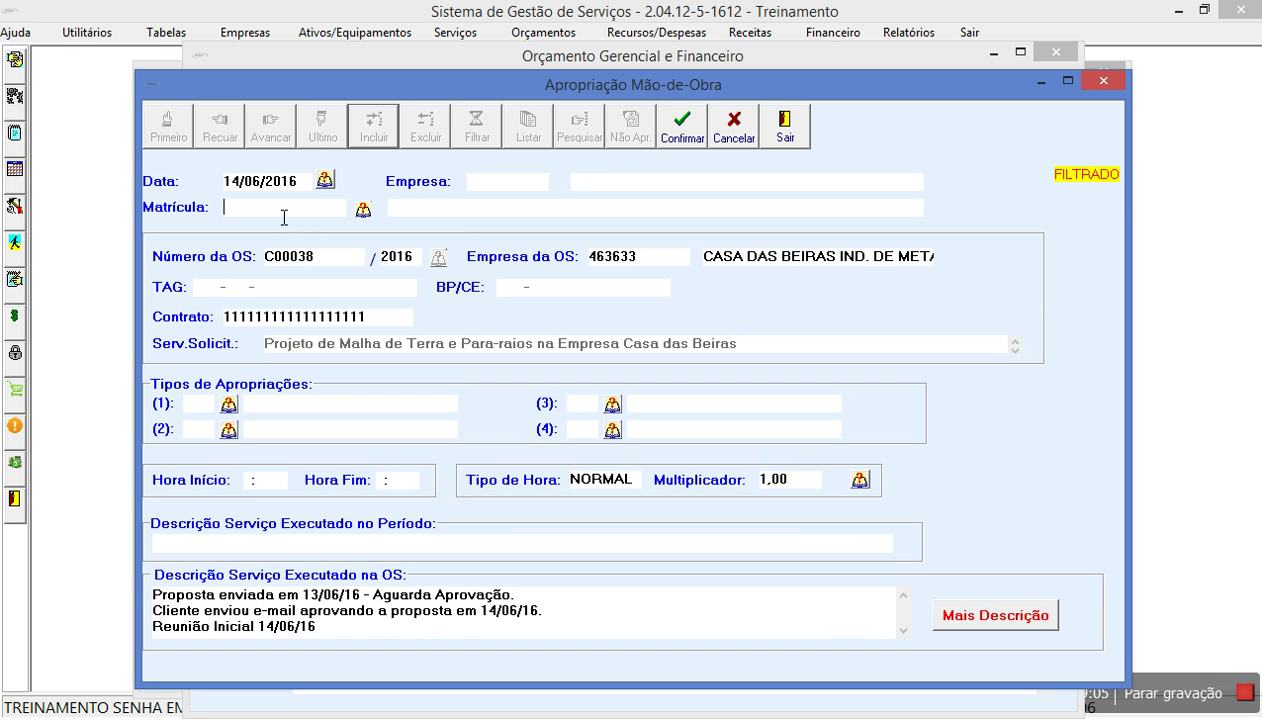
left_click(365, 211)
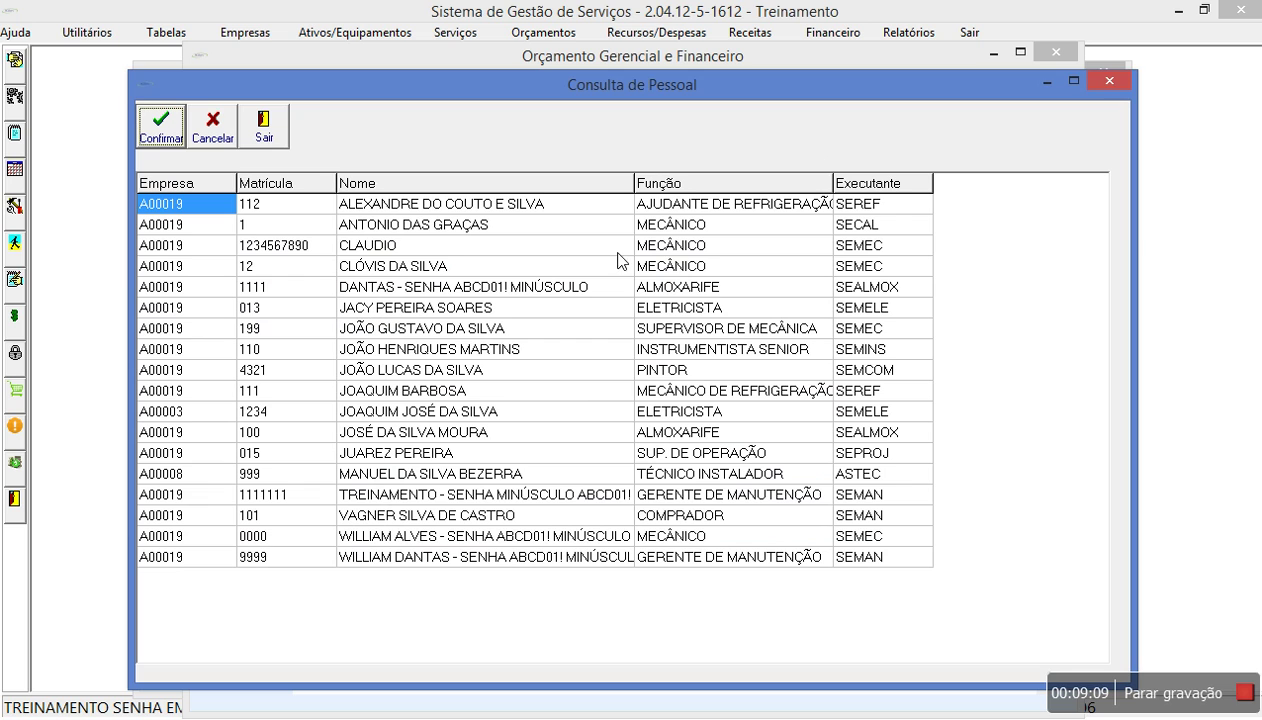
double_click(662, 412)
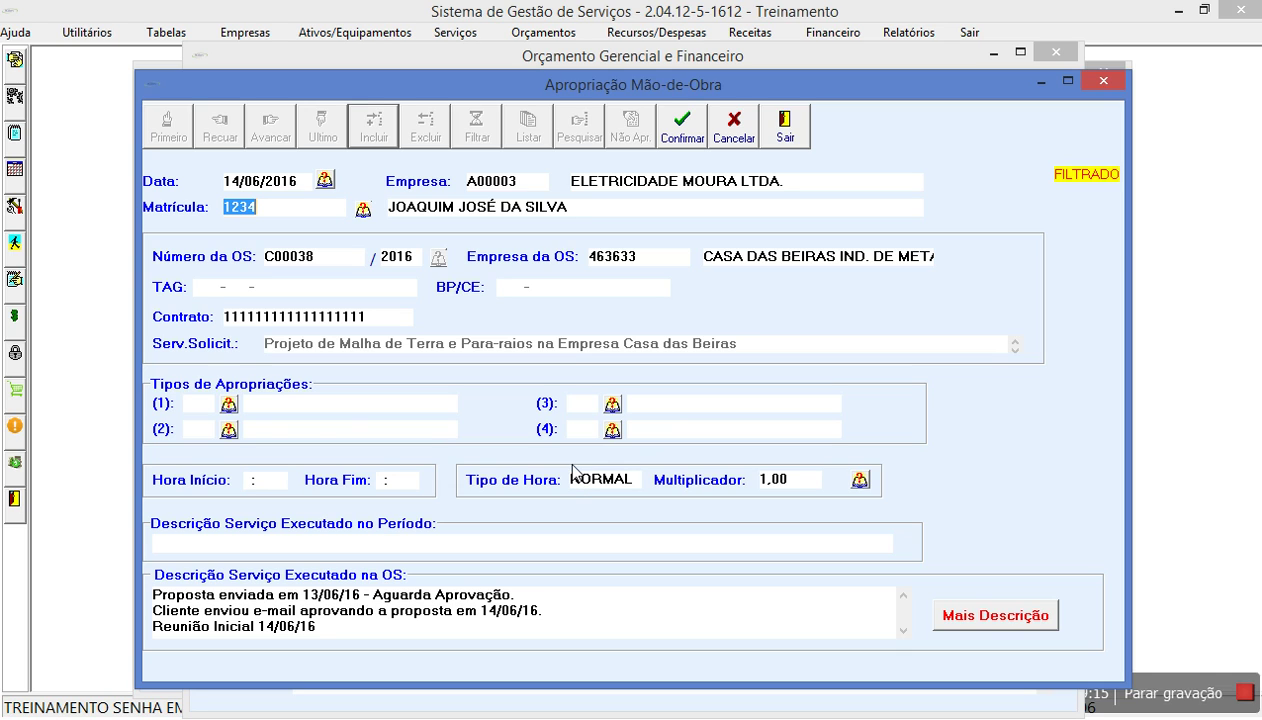
left_click(183, 410)
type("SE")
key("Return")
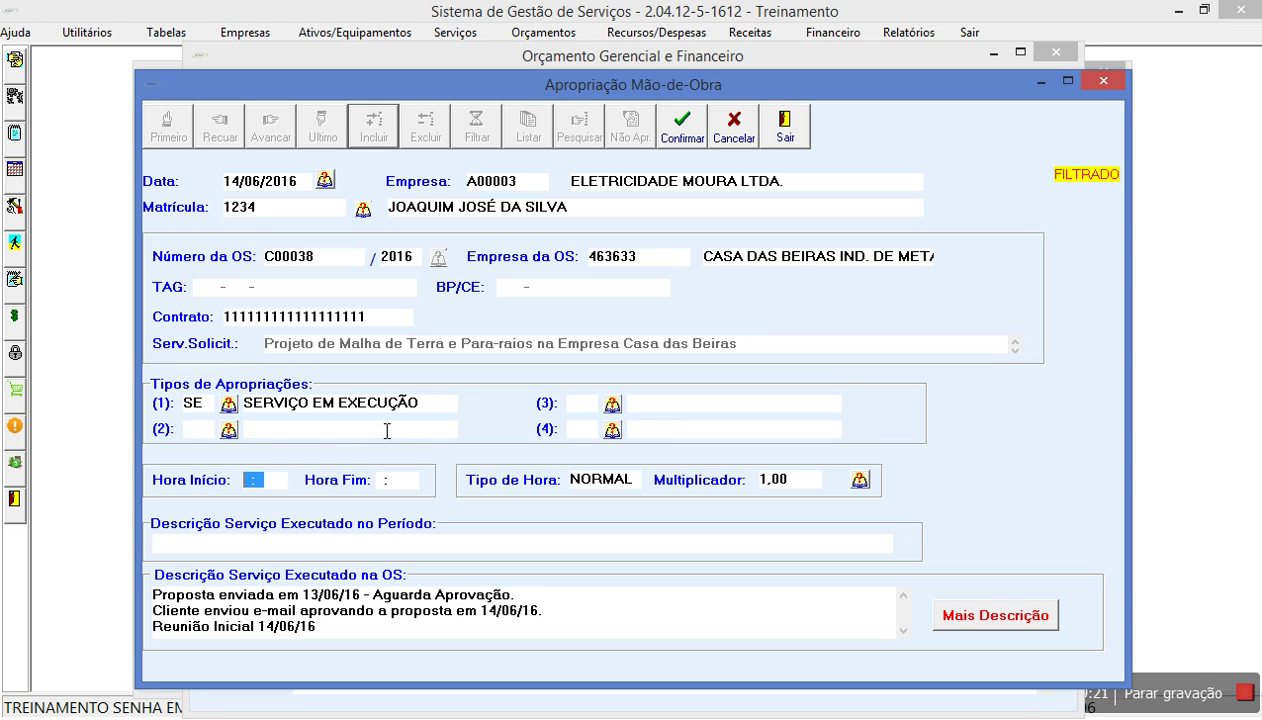
Record the labour hours from 08:00 to 09:00 with the period description "Avaliando os dados do projeto" and save the entry.
type("08:00")
key("Return")
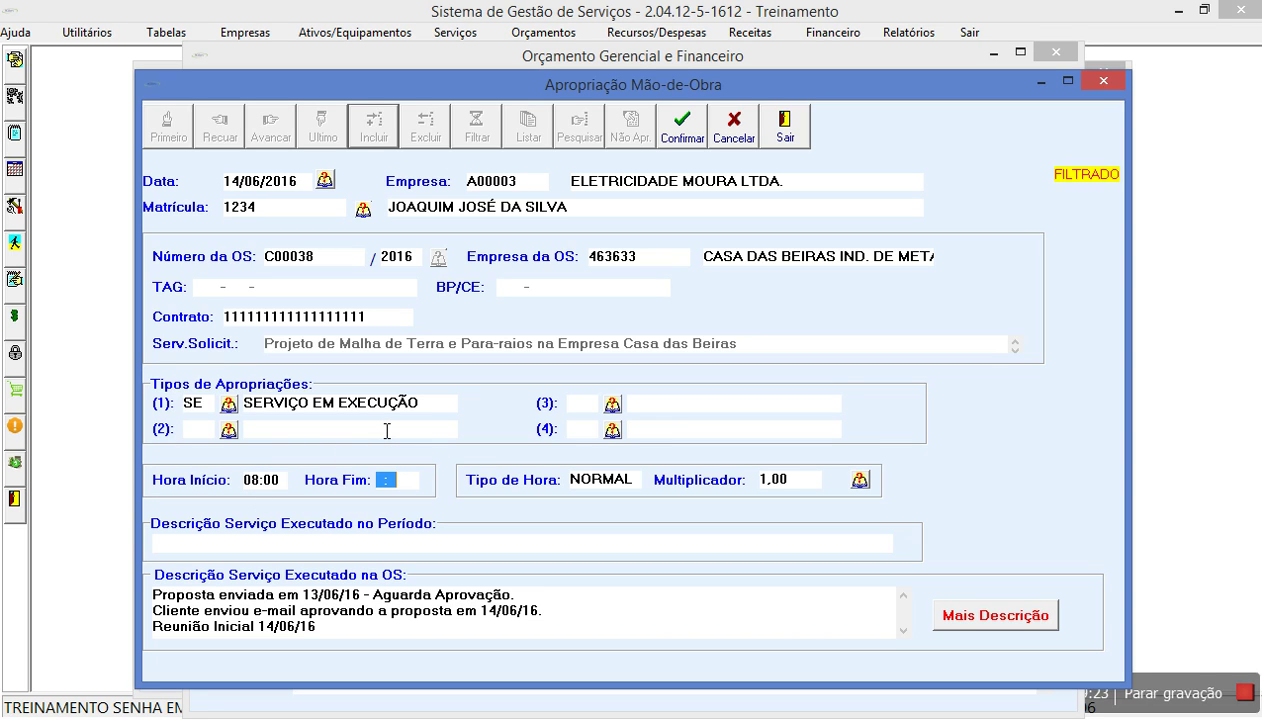
type("09:00")
key("Return")
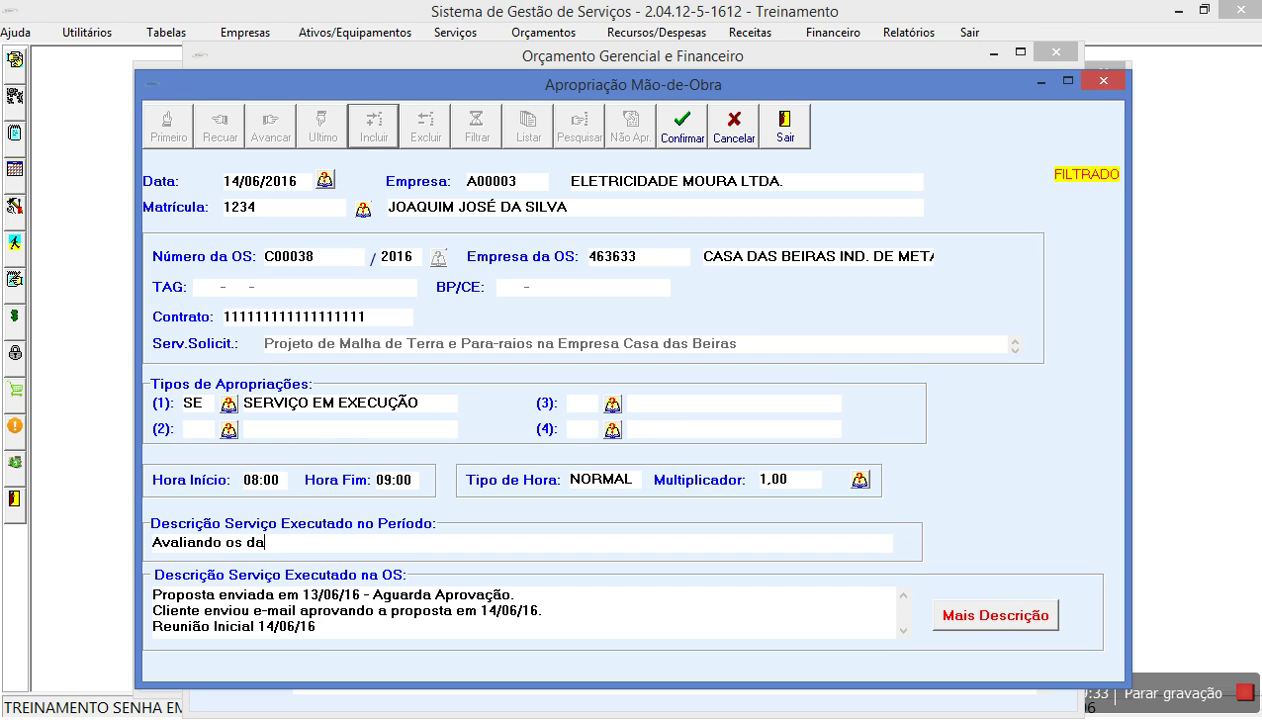
type("projeto")
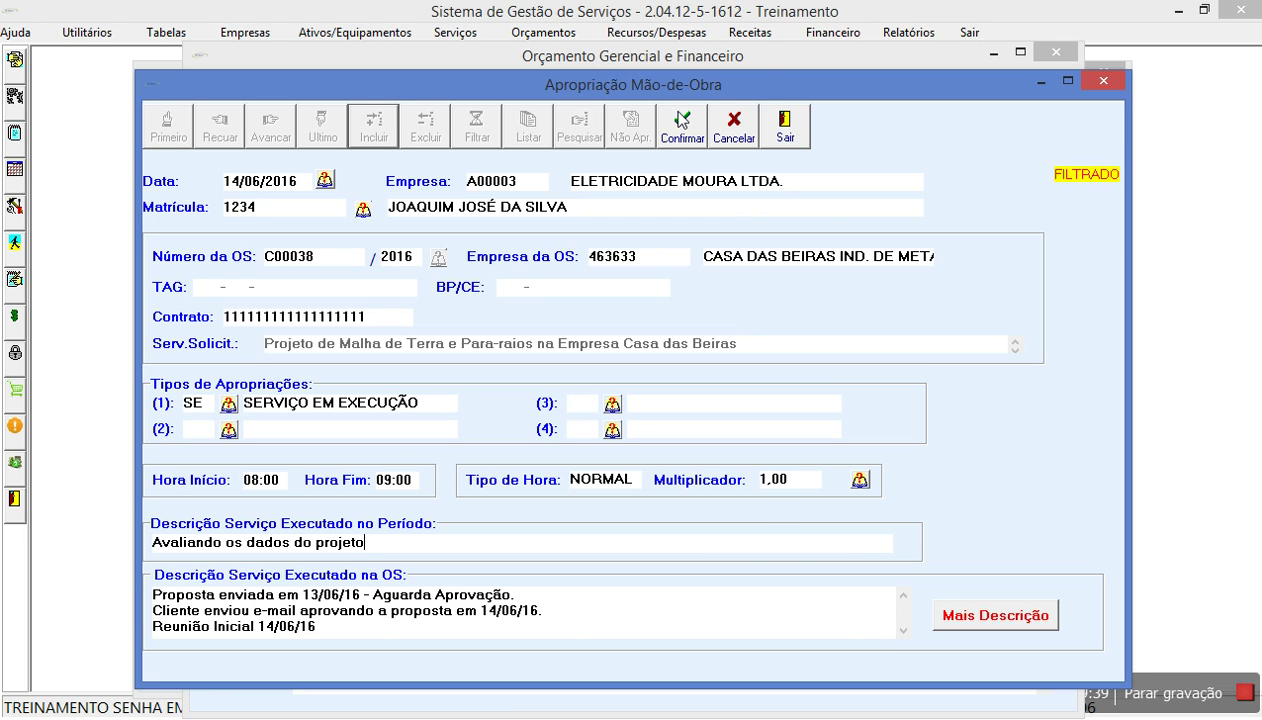
left_click(681, 121)
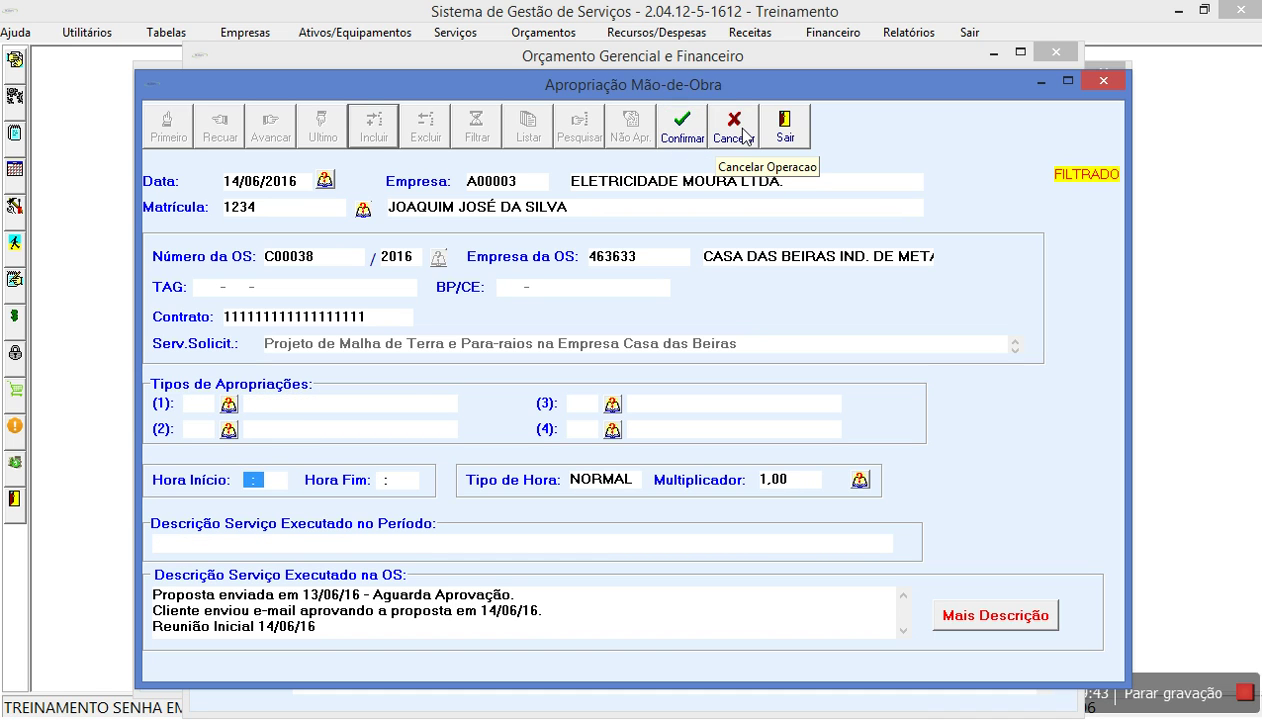
Discard the new blank labour entry and close the labour appropriation and budget forecast forms.
left_click(743, 130)
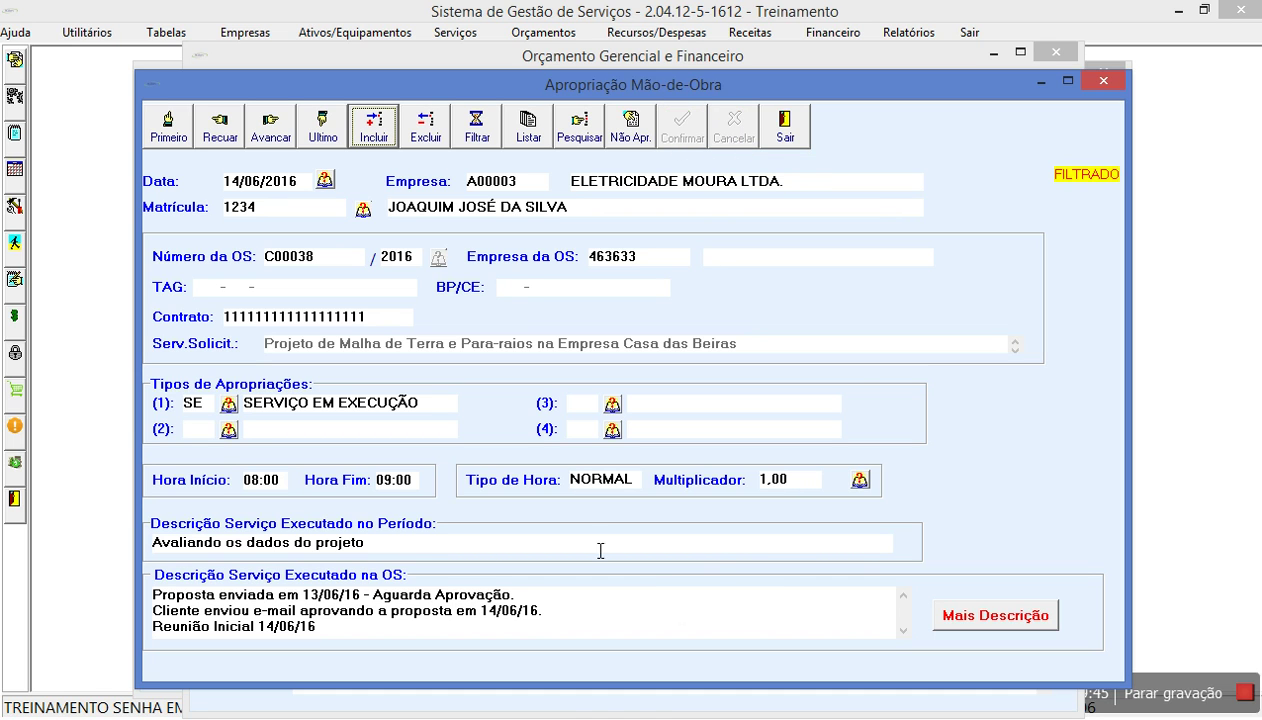
left_click(786, 130)
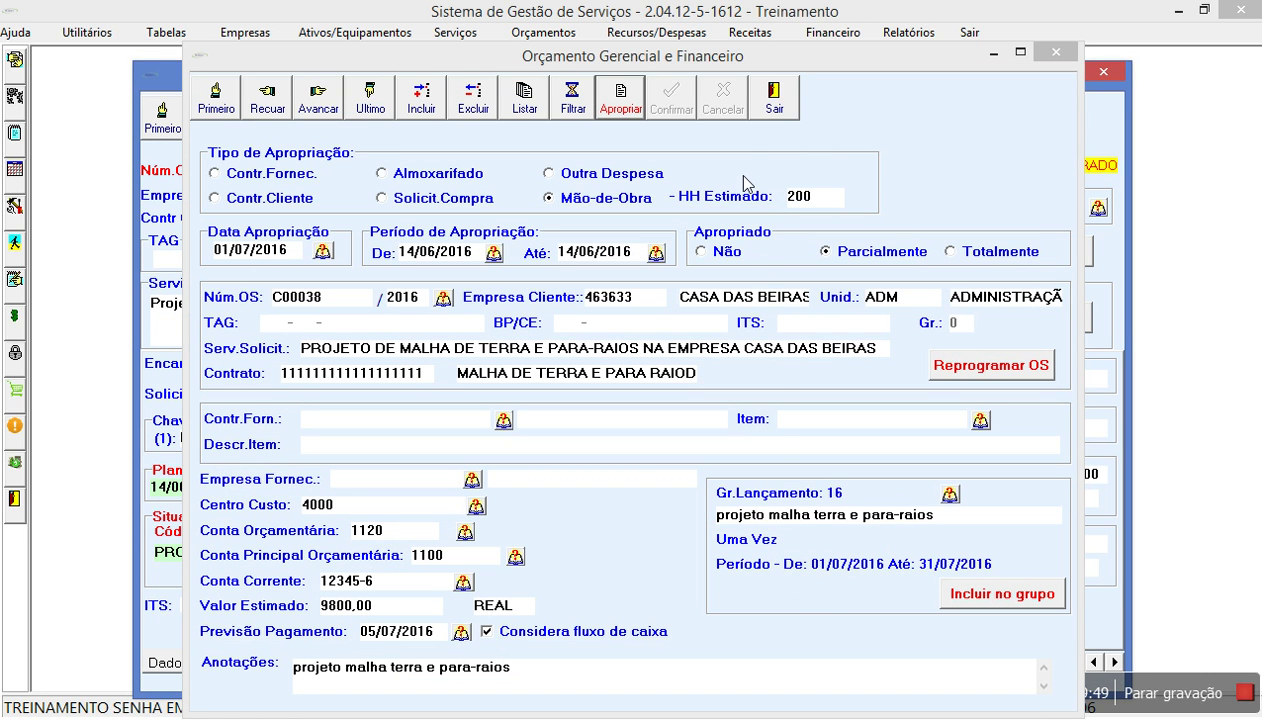
left_click(772, 118)
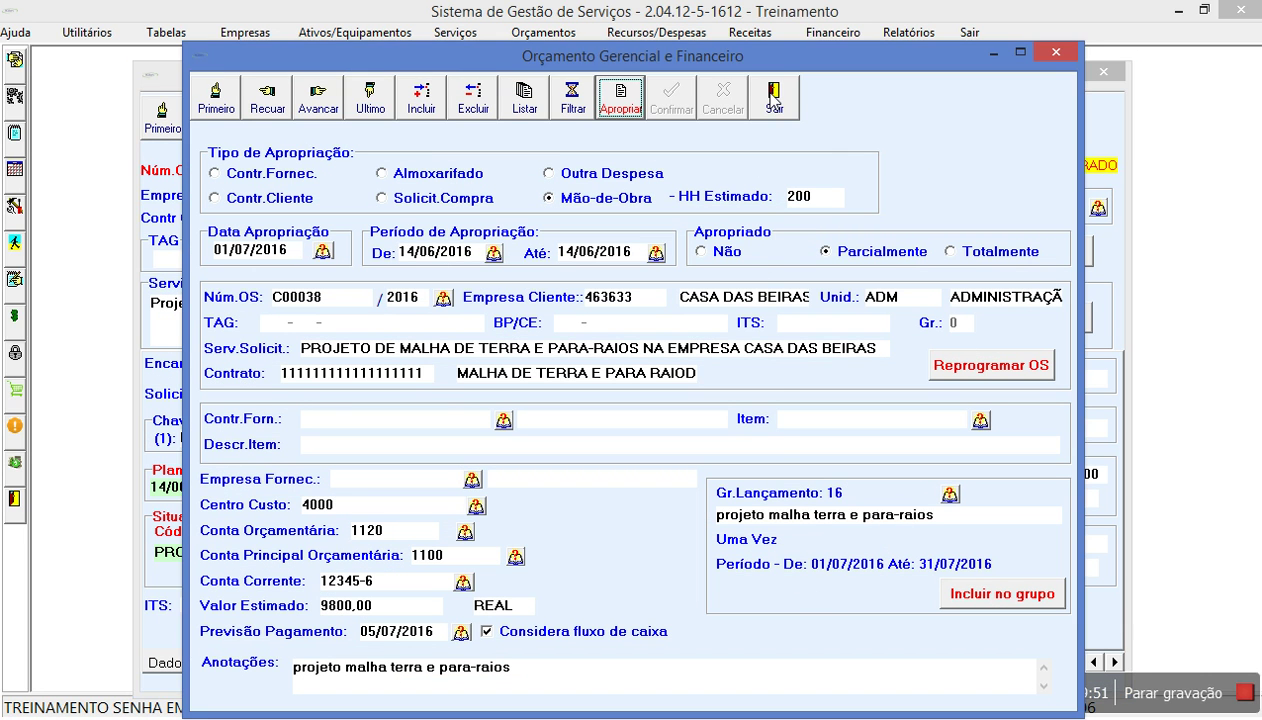
left_click(772, 124)
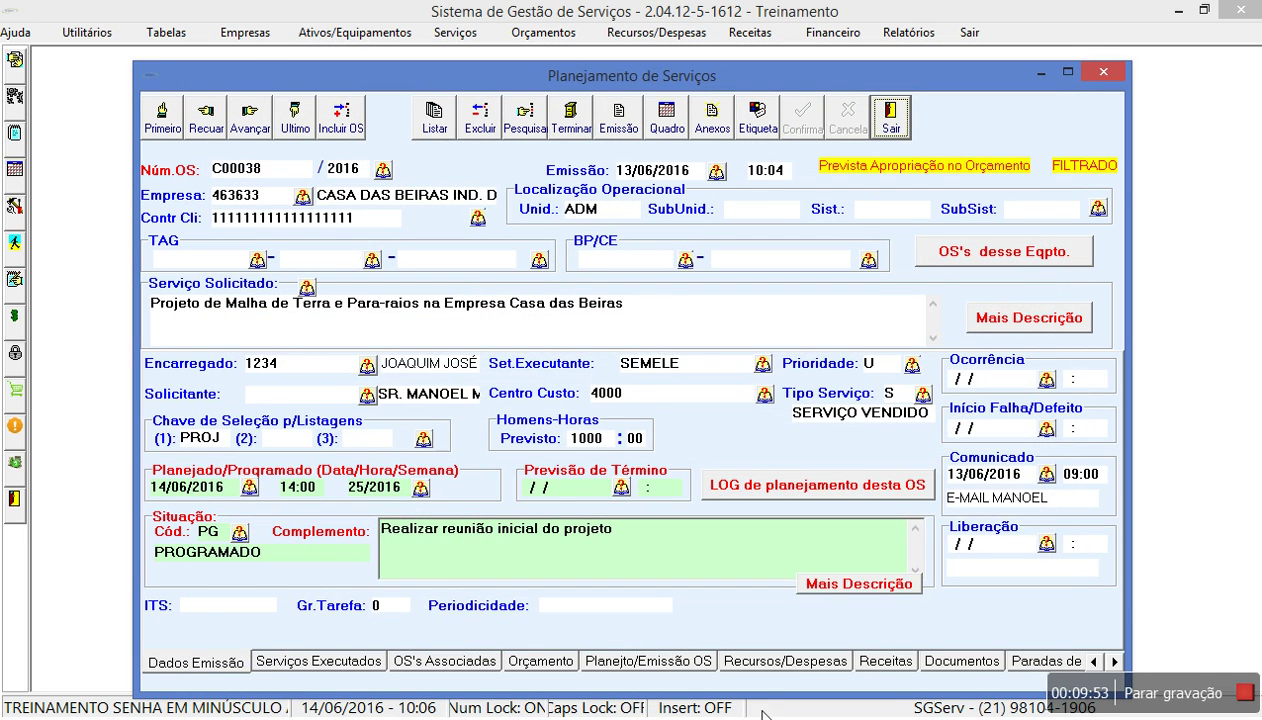
Review the order's labour, total and other-expense appropriations and its list of budget forecasts.
left_click(771, 663)
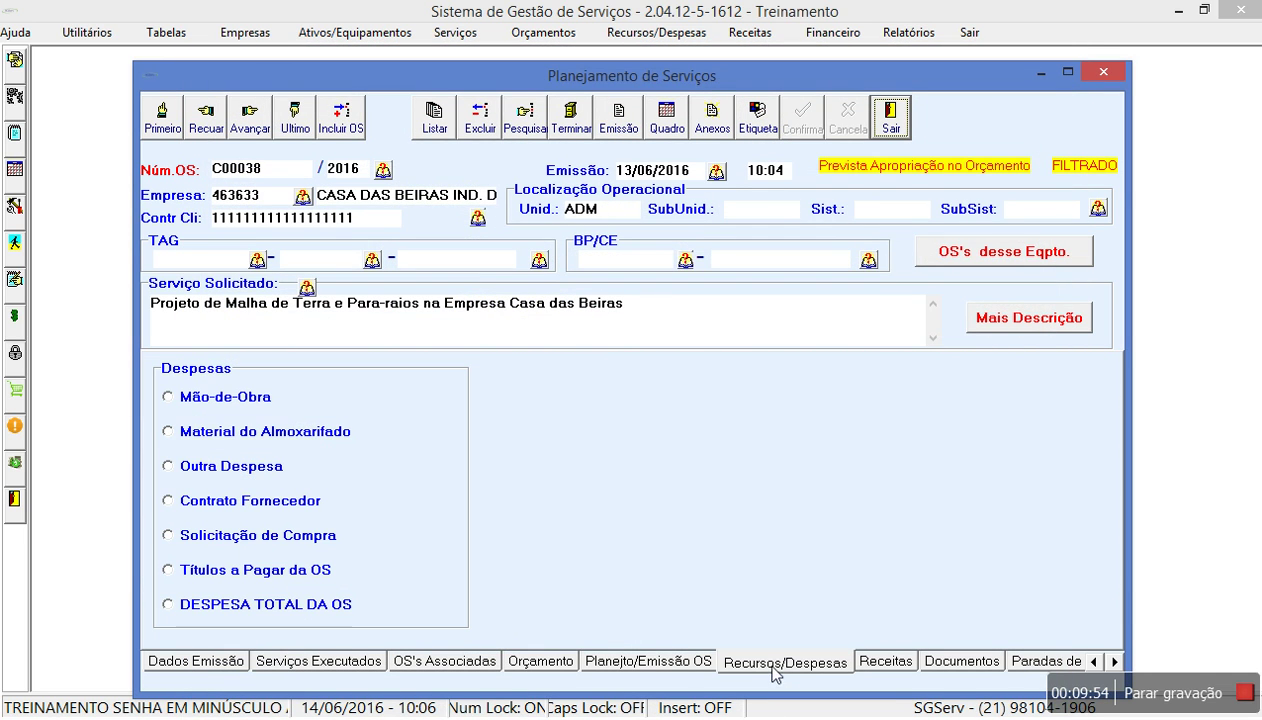
left_click(230, 400)
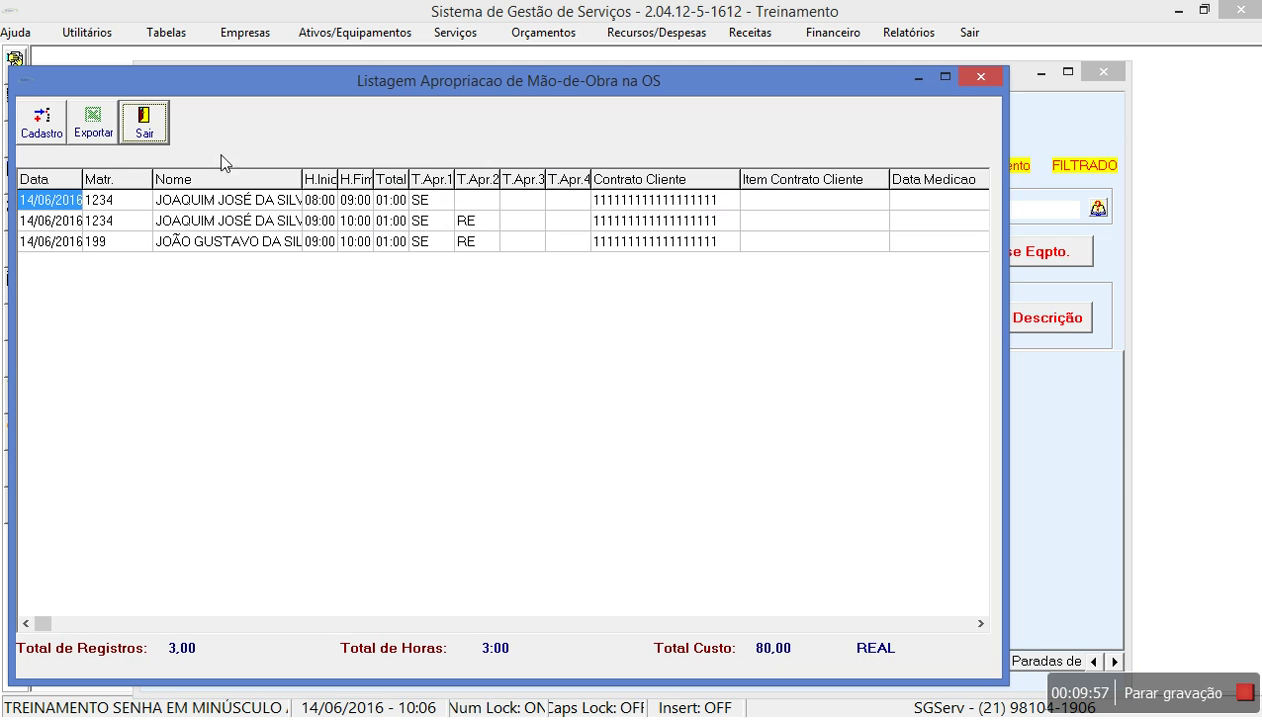
left_click(143, 118)
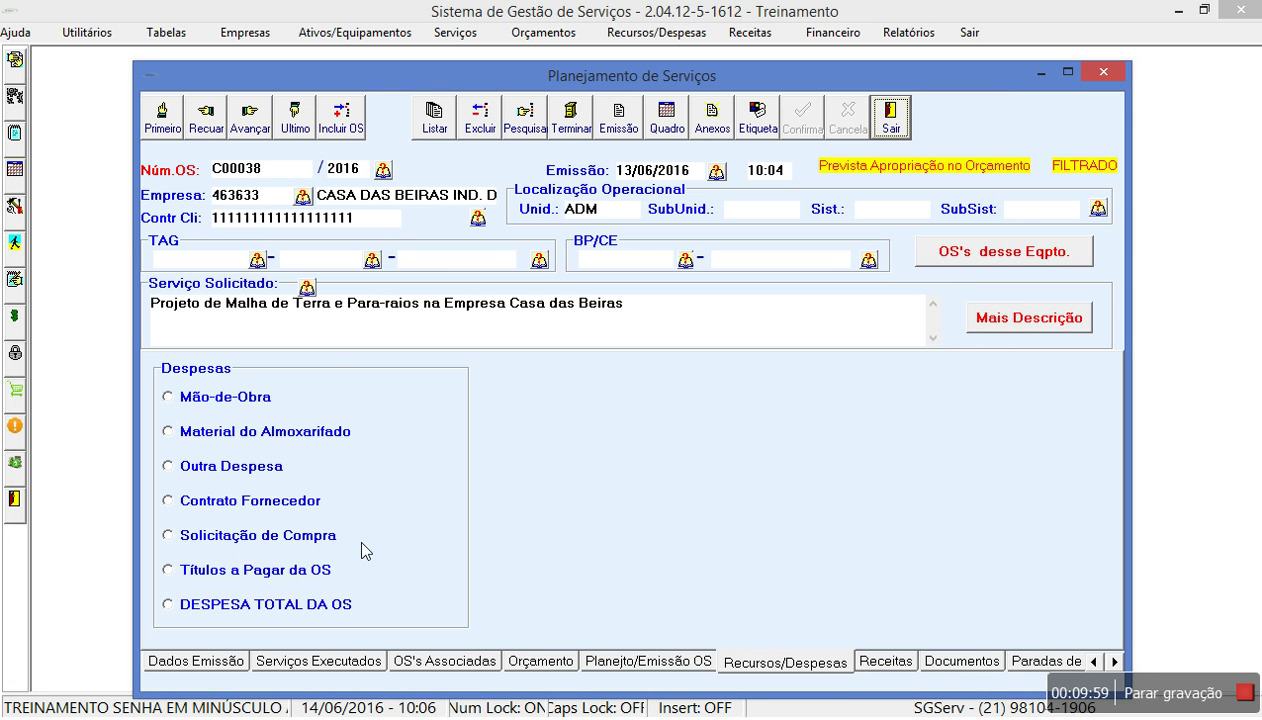
left_click(300, 604)
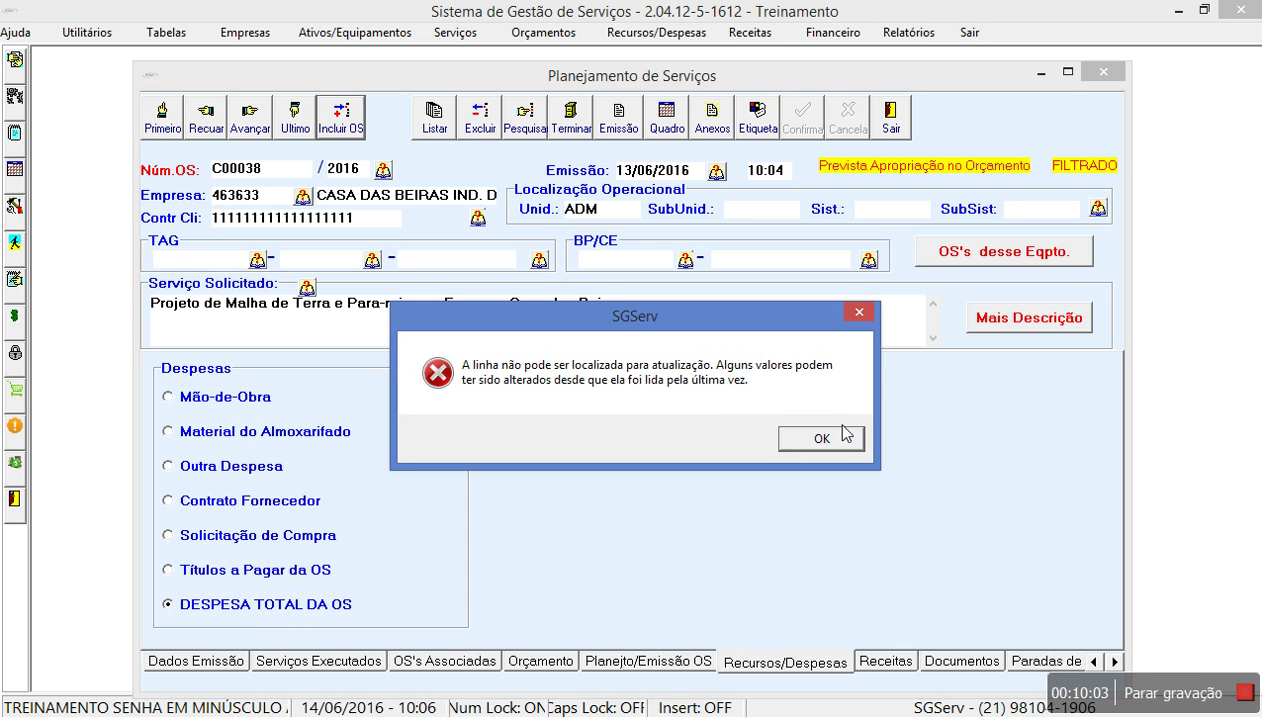
left_click(822, 439)
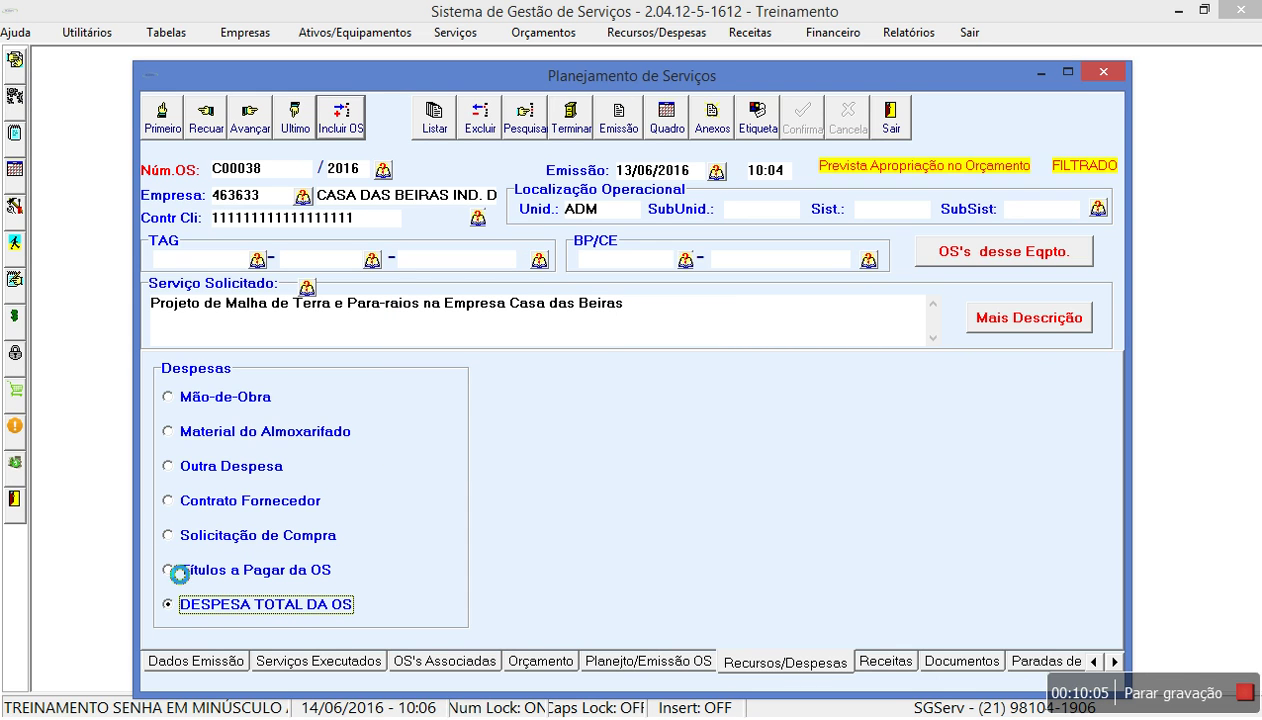
left_click(240, 468)
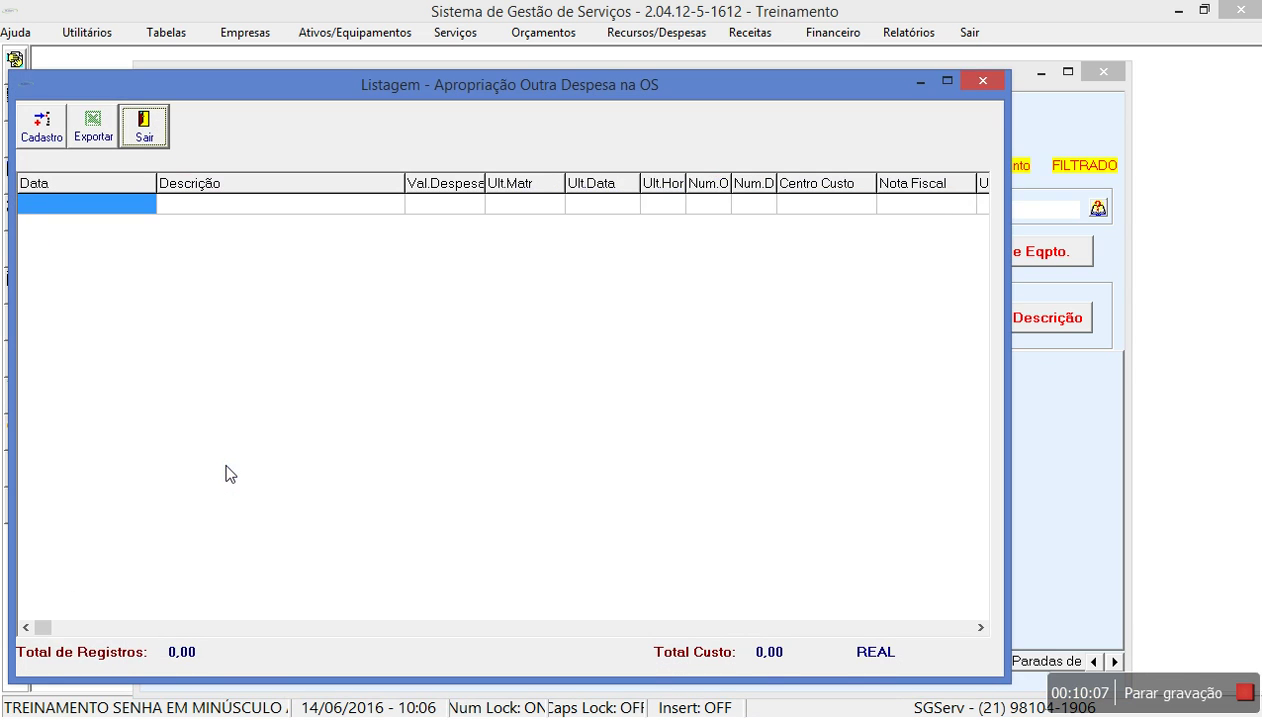
left_click(144, 122)
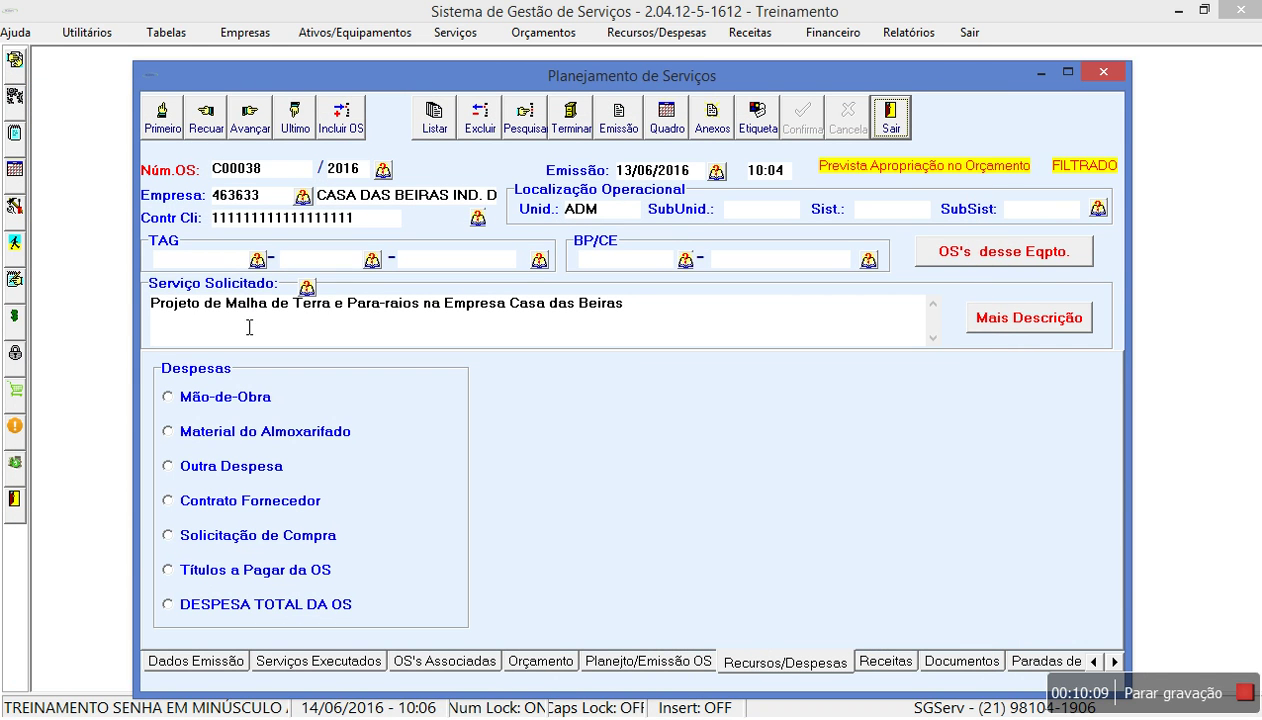
left_click(546, 668)
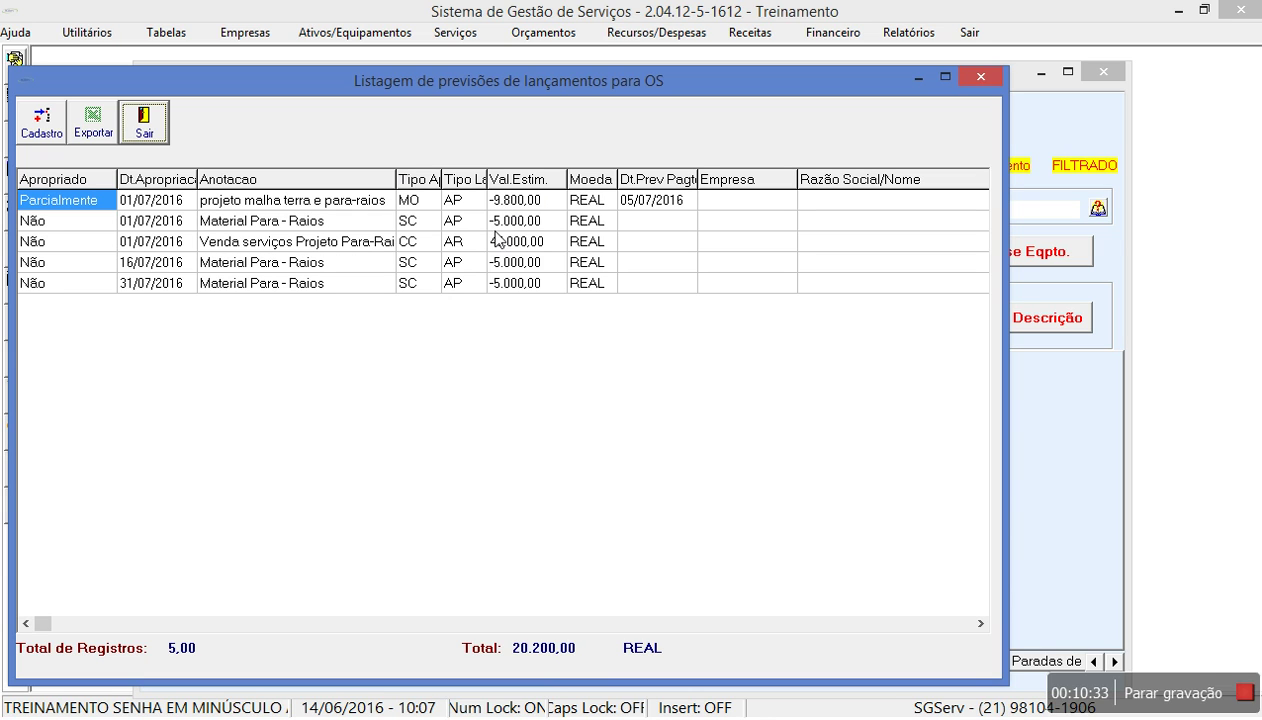
left_click(144, 120)
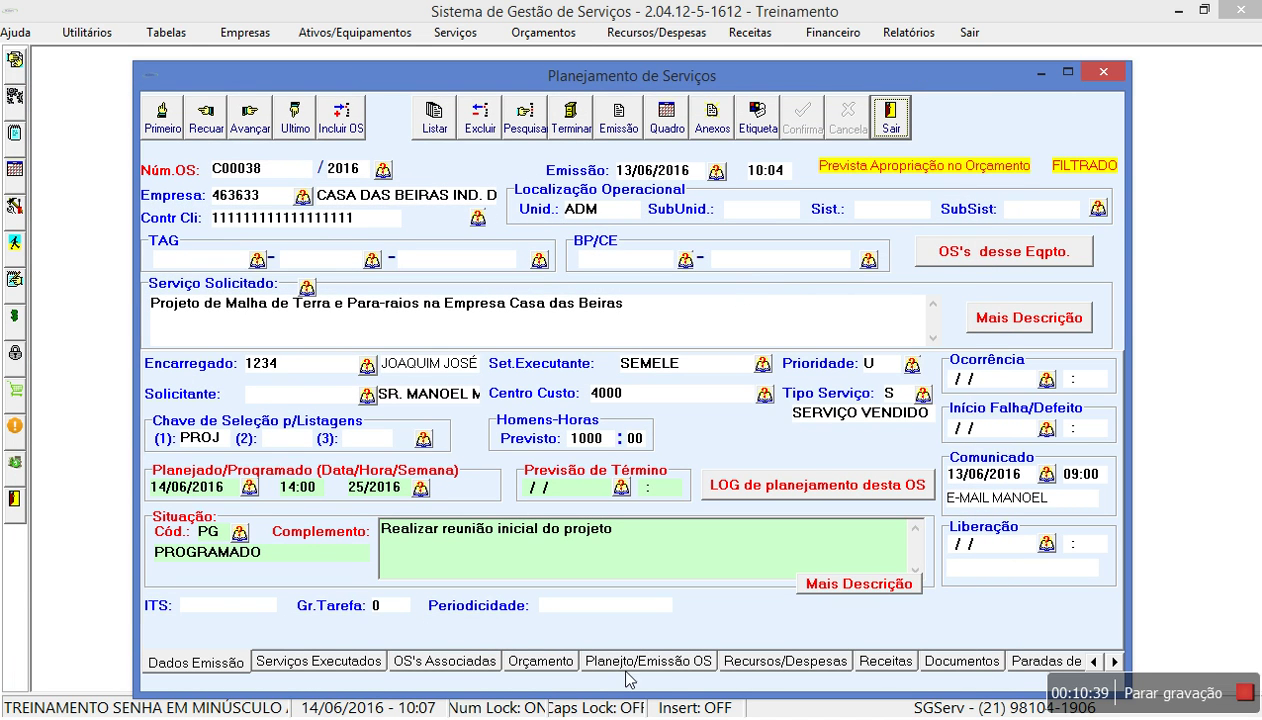
Open the order's linked document folder "Proj Malha e Parar raios" in File Explorer.
left_click(958, 664)
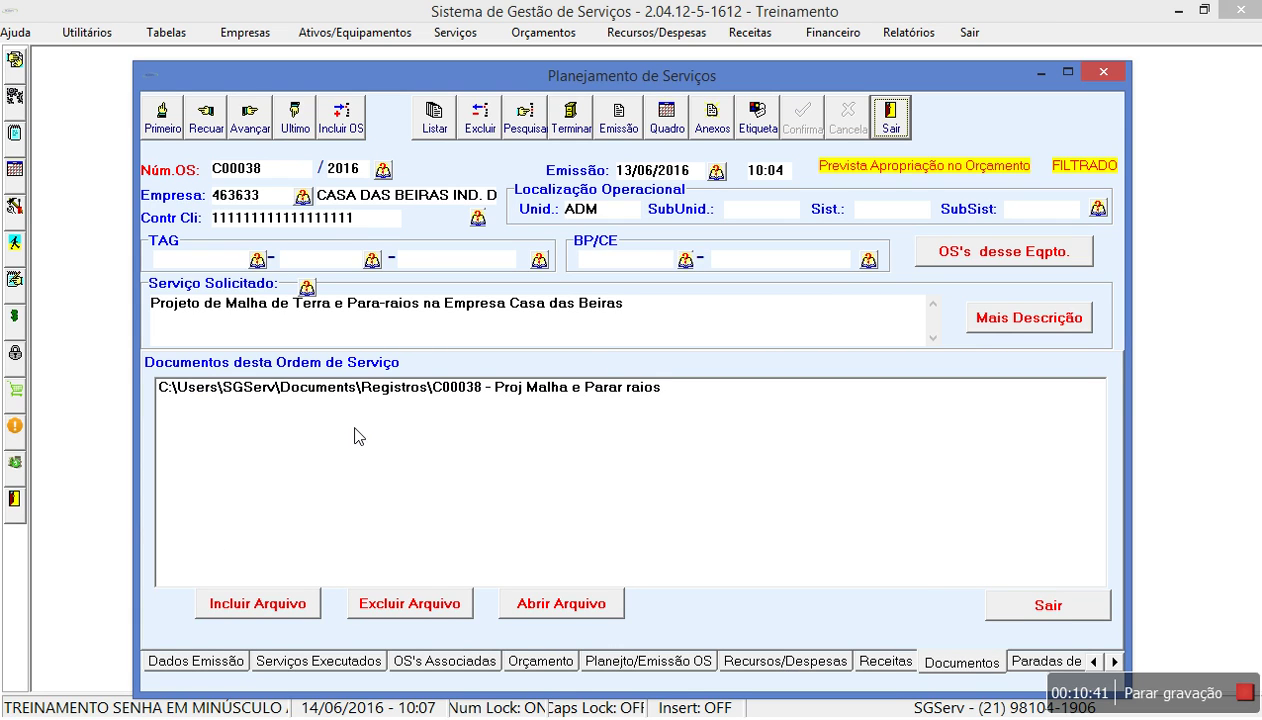
left_click(358, 389)
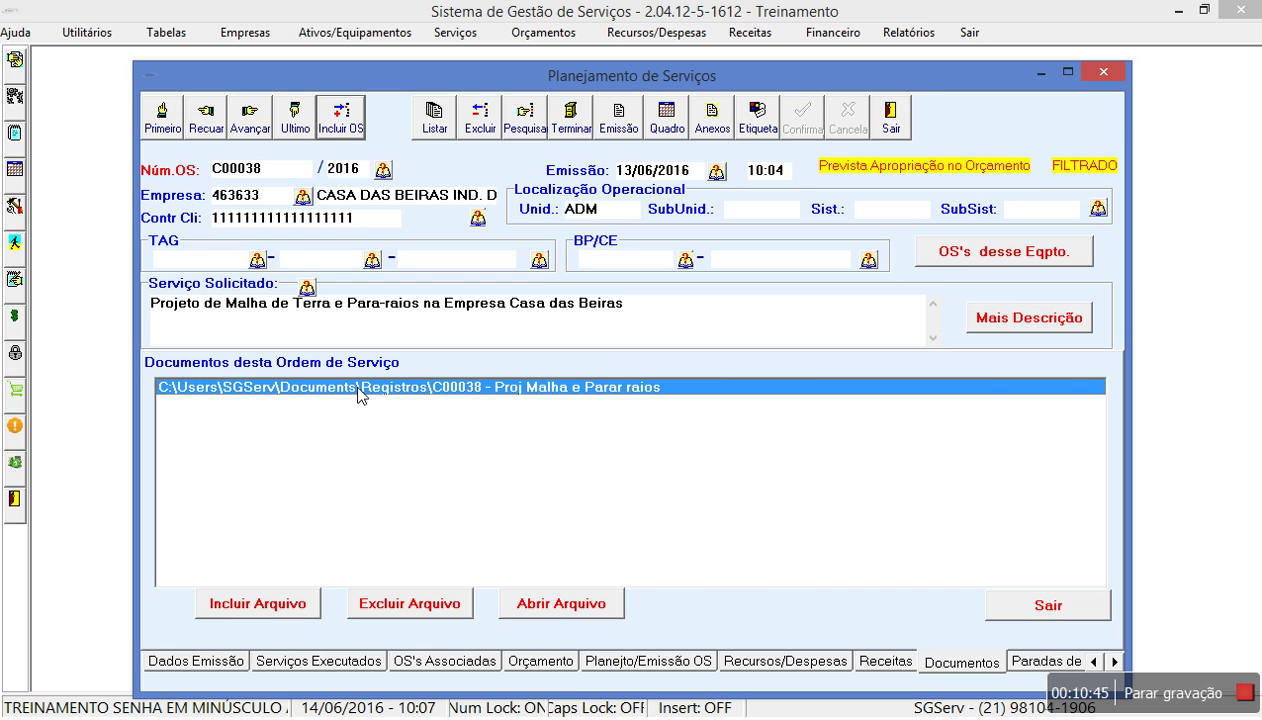
left_click(506, 594)
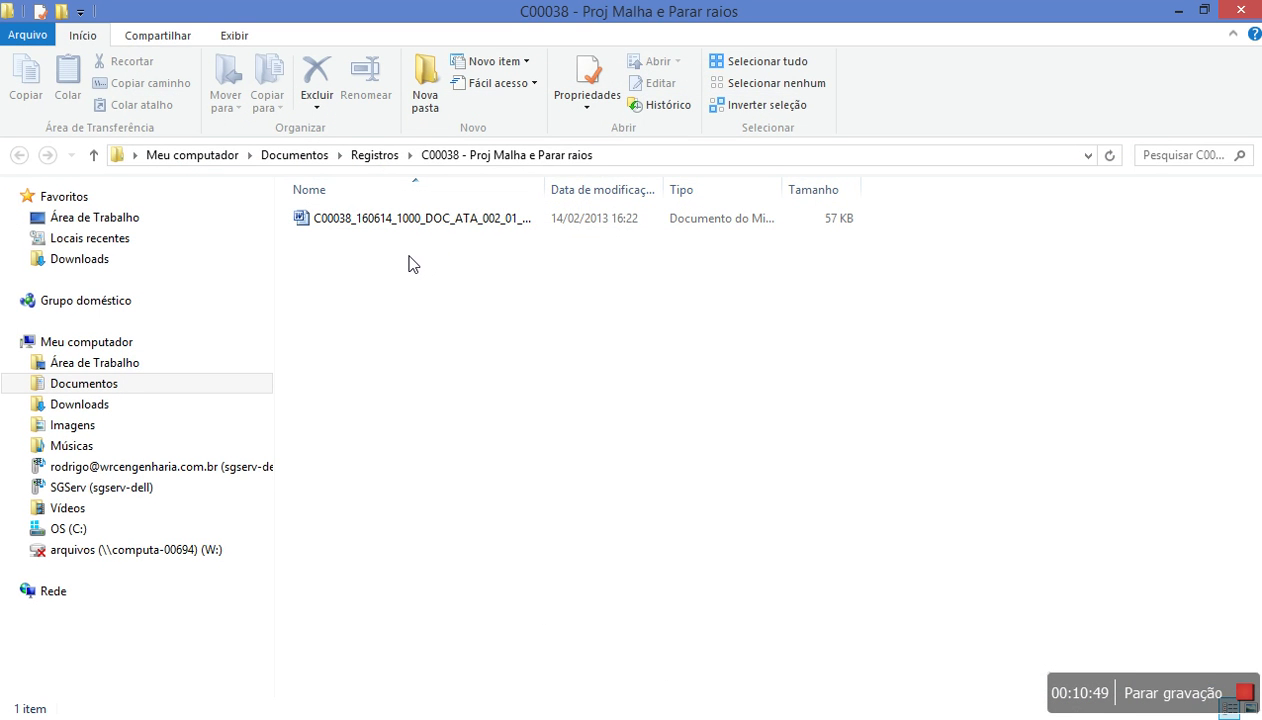
Create a subfolder named "Desenhos" in the project's document folder.
right_click(409, 257)
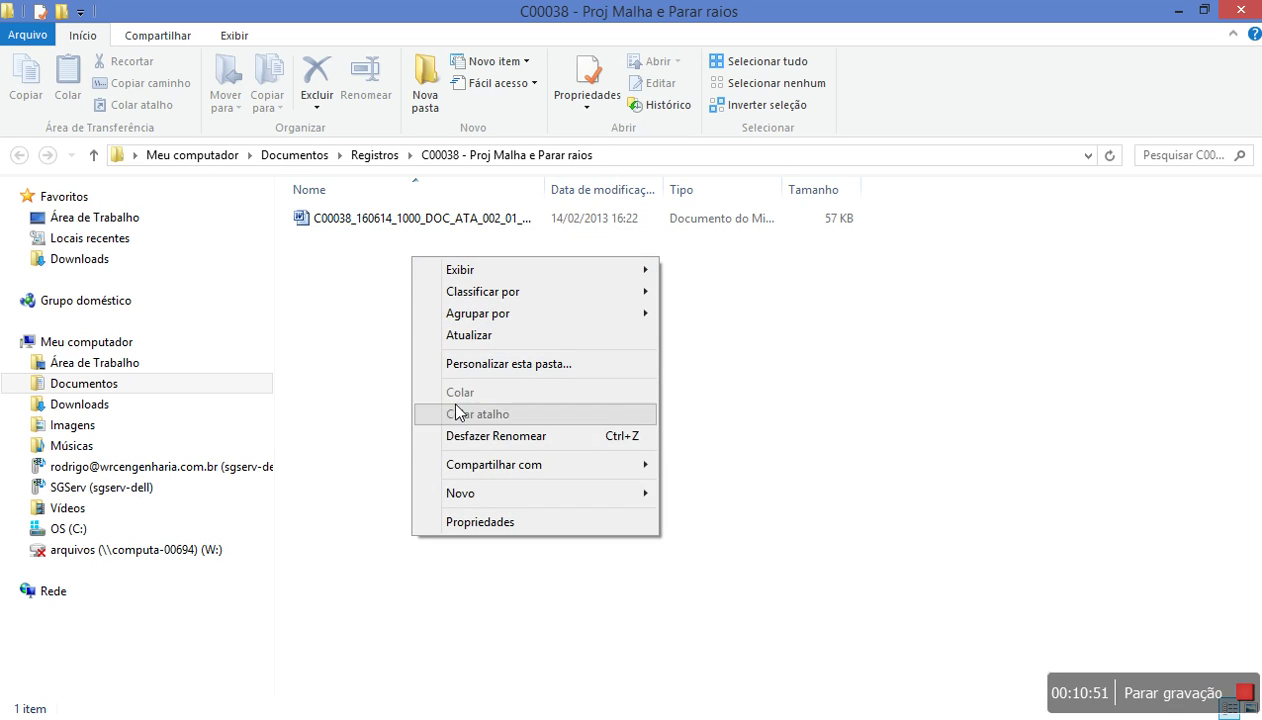
mouse_move(475, 494)
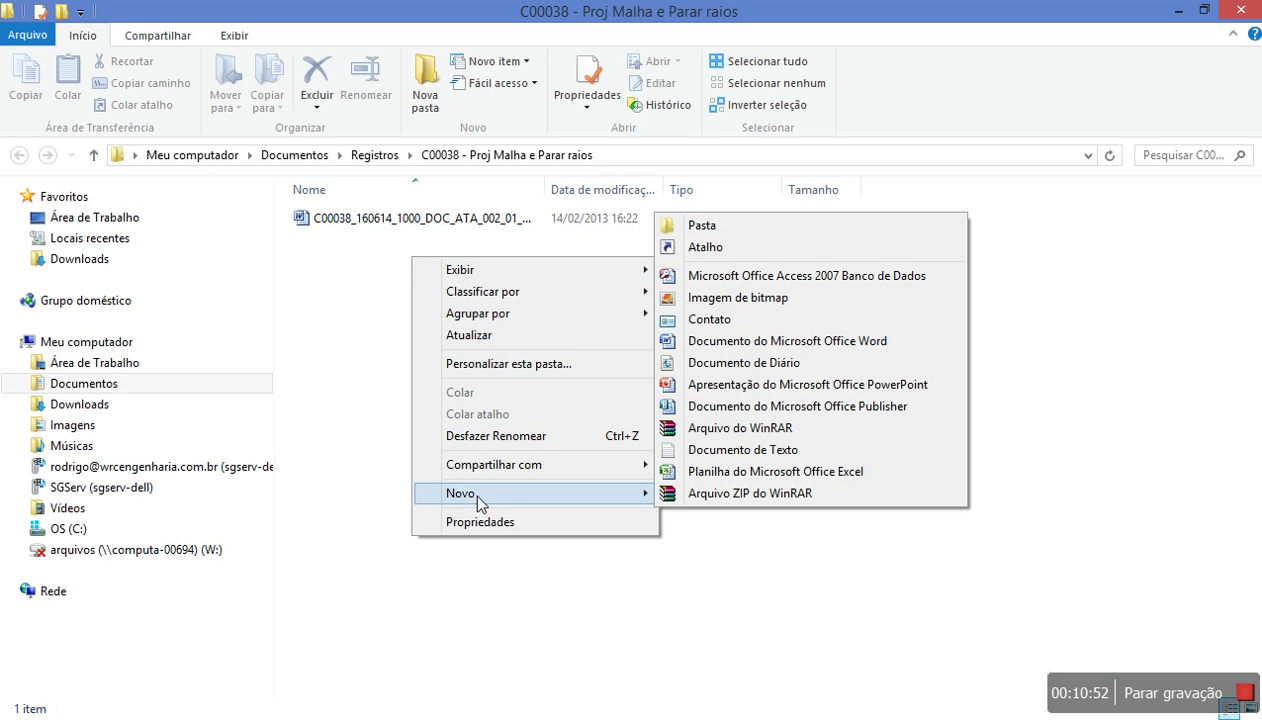
left_click(779, 230)
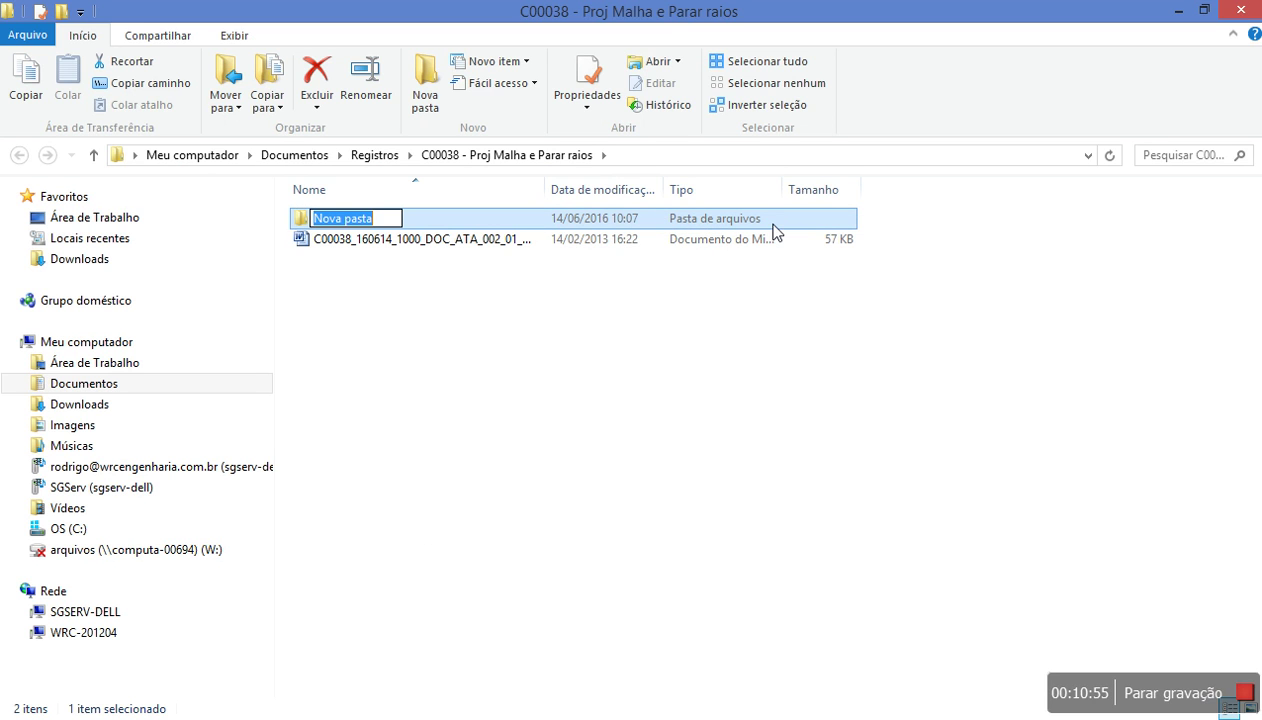
type("Desenhos")
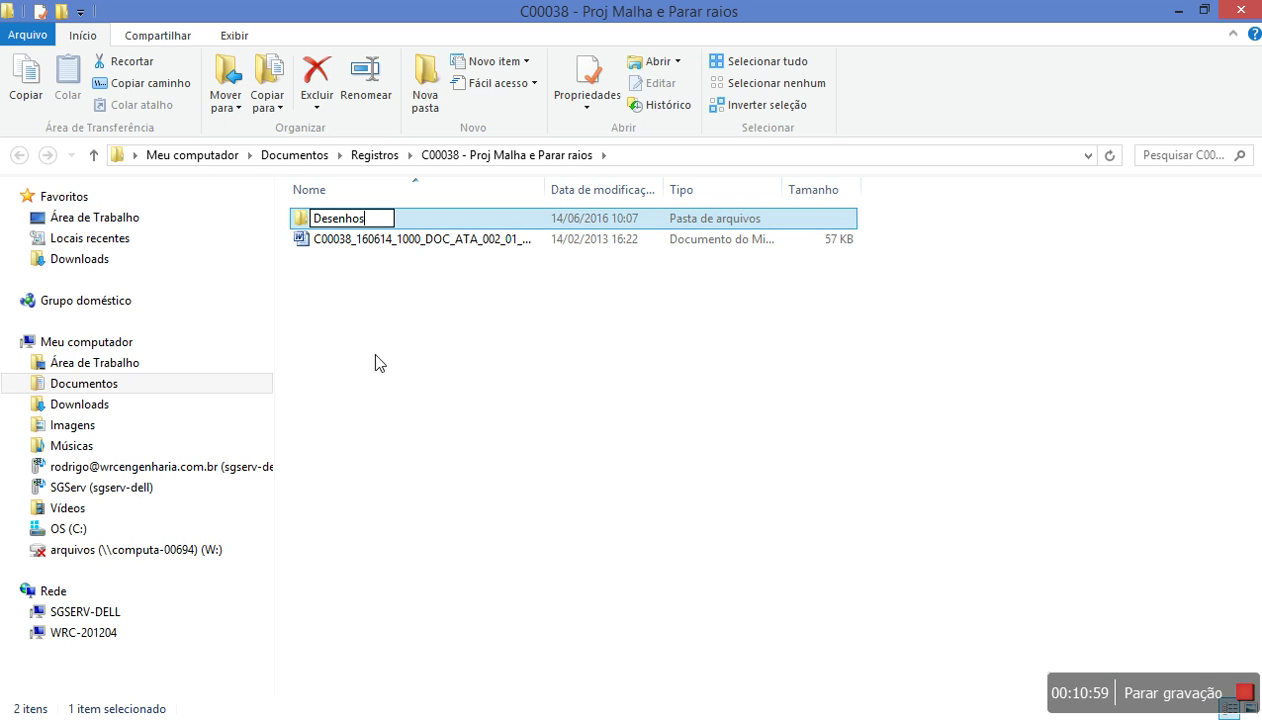
left_click(388, 273)
Create a subfolder named "Atas de Reunião" in the project's document folder.
right_click(391, 297)
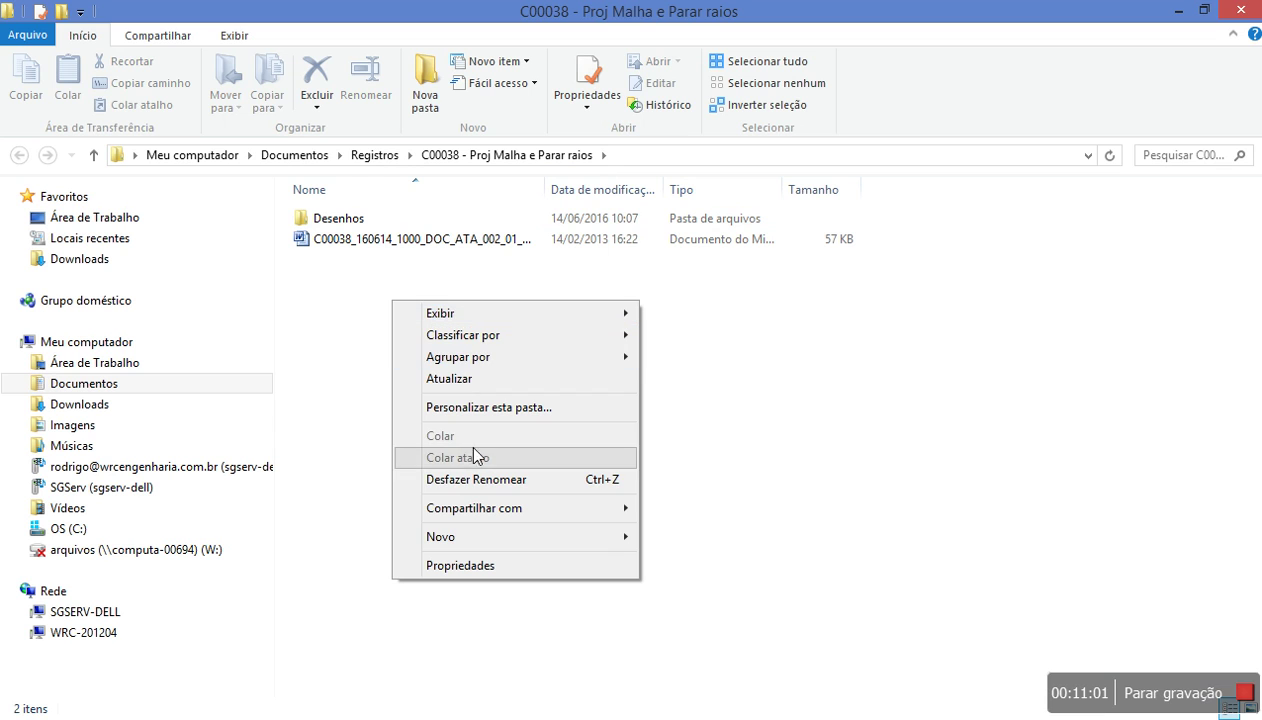
mouse_move(475, 532)
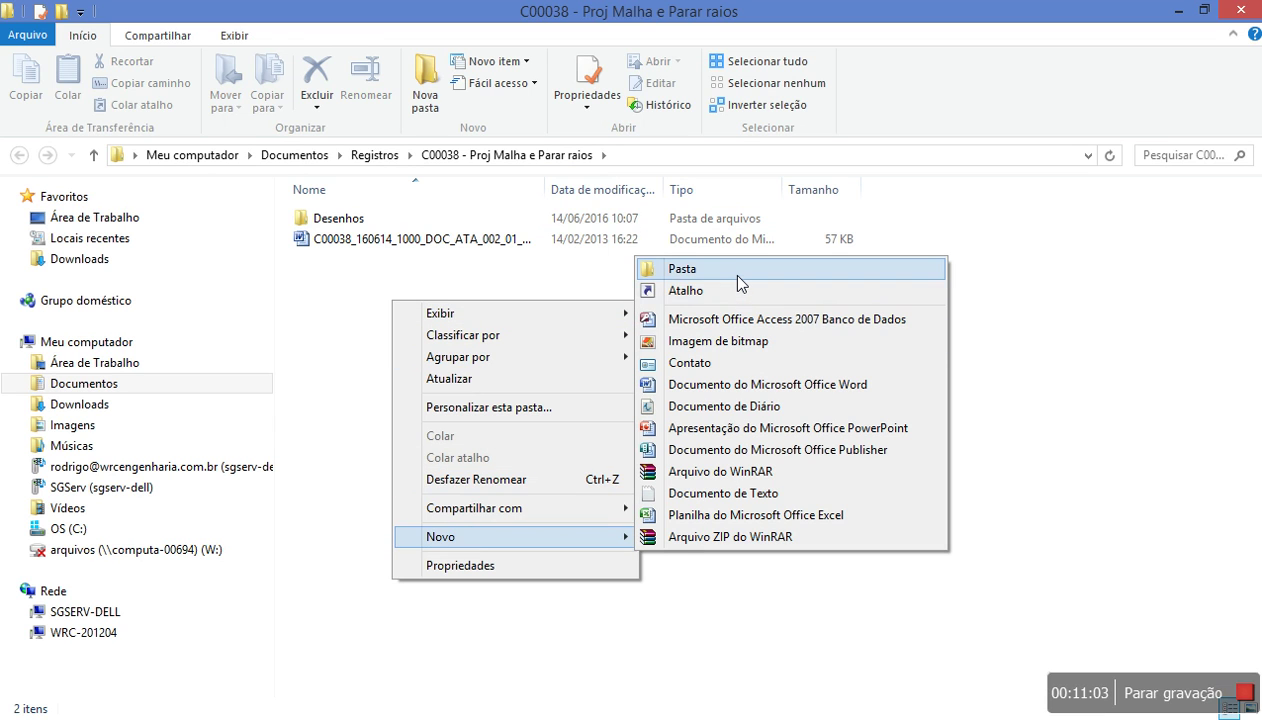
left_click(727, 268)
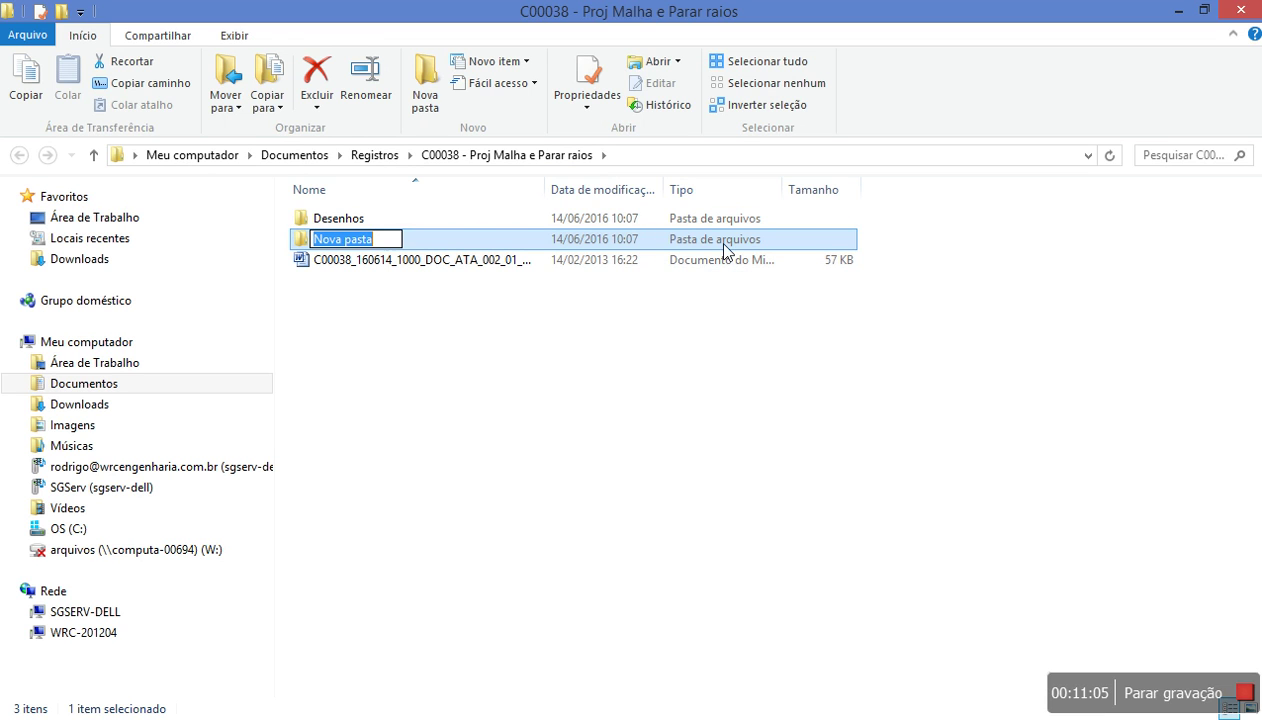
type("Atas de Reunião")
key("Return")
left_click(410, 333)
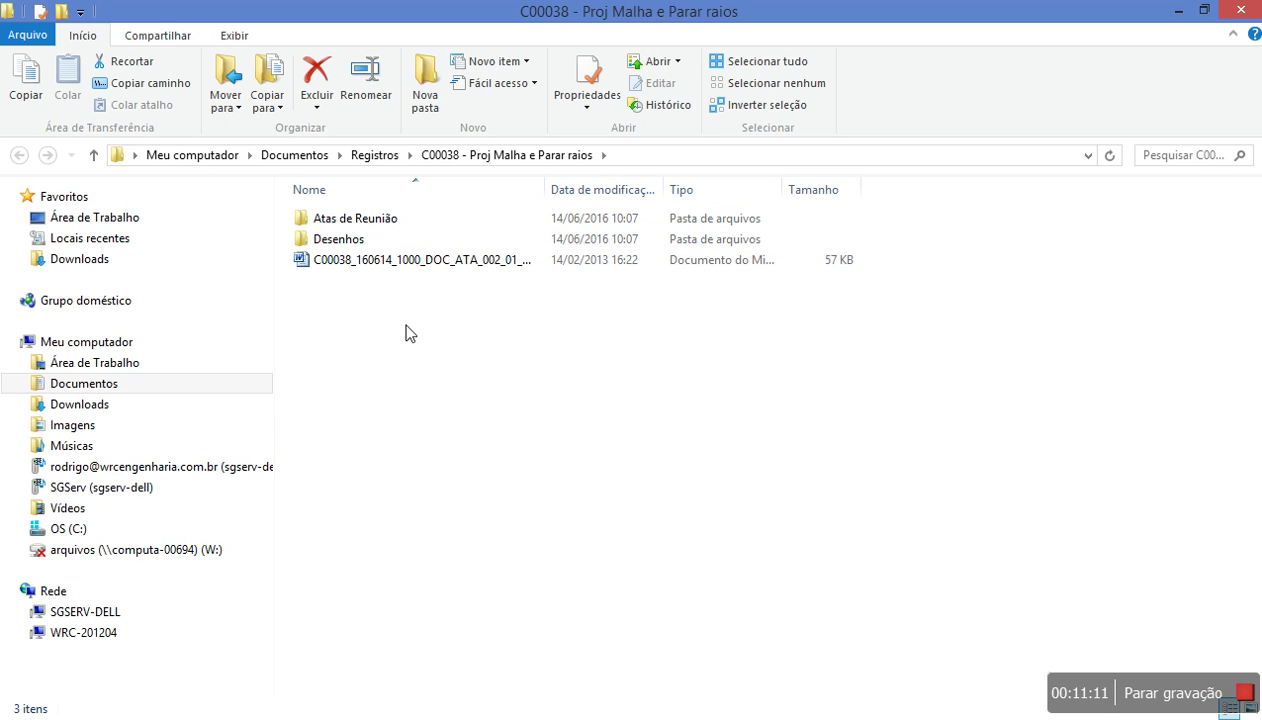
Move the C00038 meeting-minutes Word document into the "Atas de Reunião" subfolder and check that subfolder's contents.
left_click_drag(374, 259, 365, 218)
left_click(366, 218)
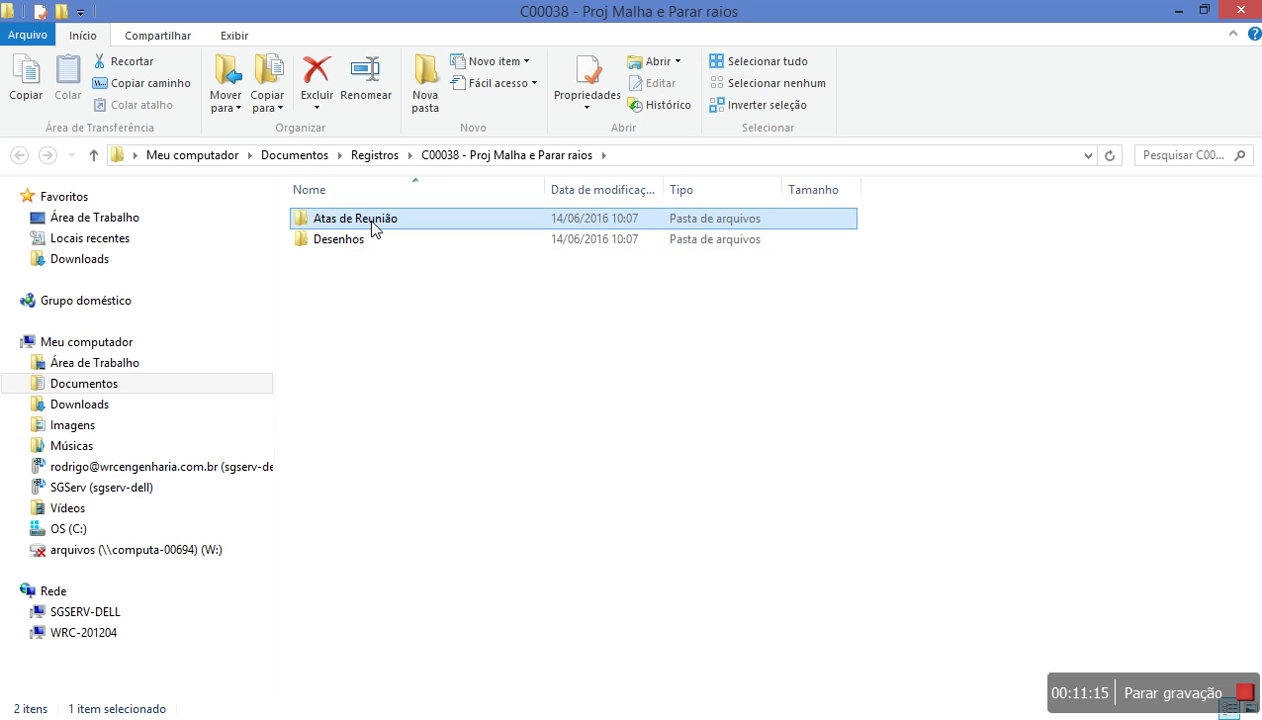
left_click(366, 218)
double_click(376, 218)
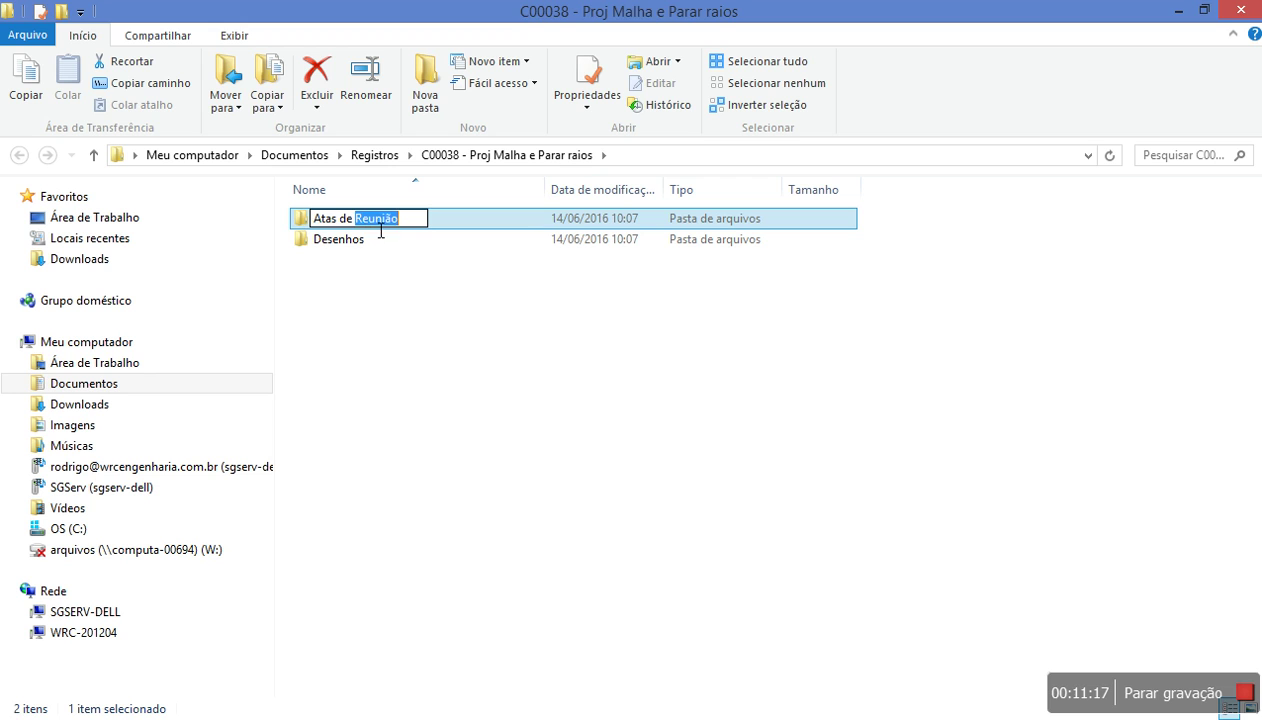
left_click(304, 222)
double_click(302, 222)
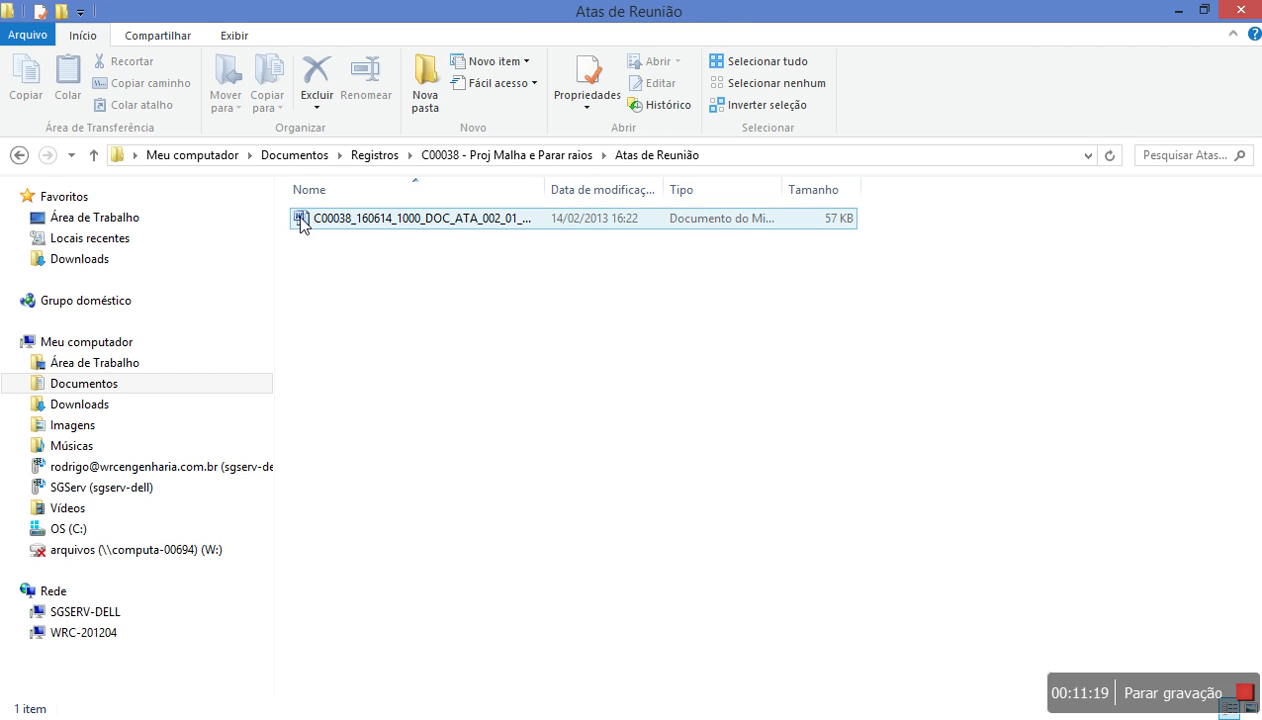
left_click(95, 158)
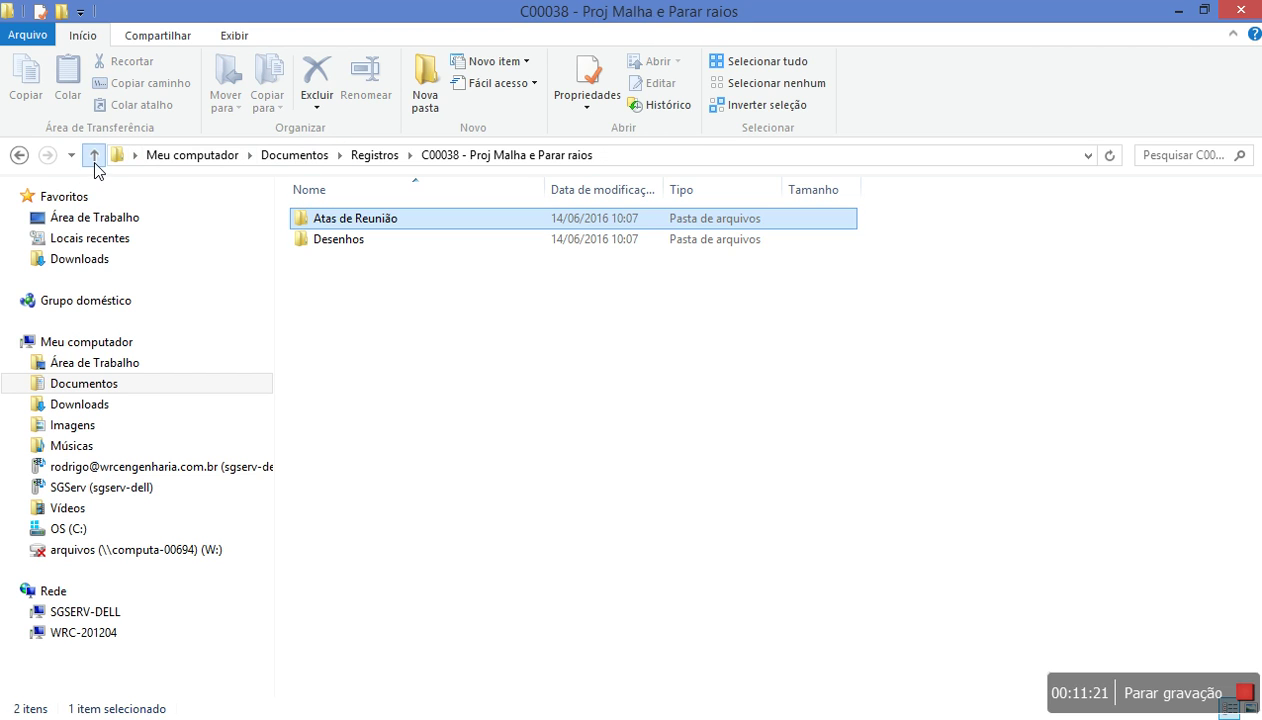
Create a subfolder named "Relatórios" in the project's document folder.
right_click(412, 342)
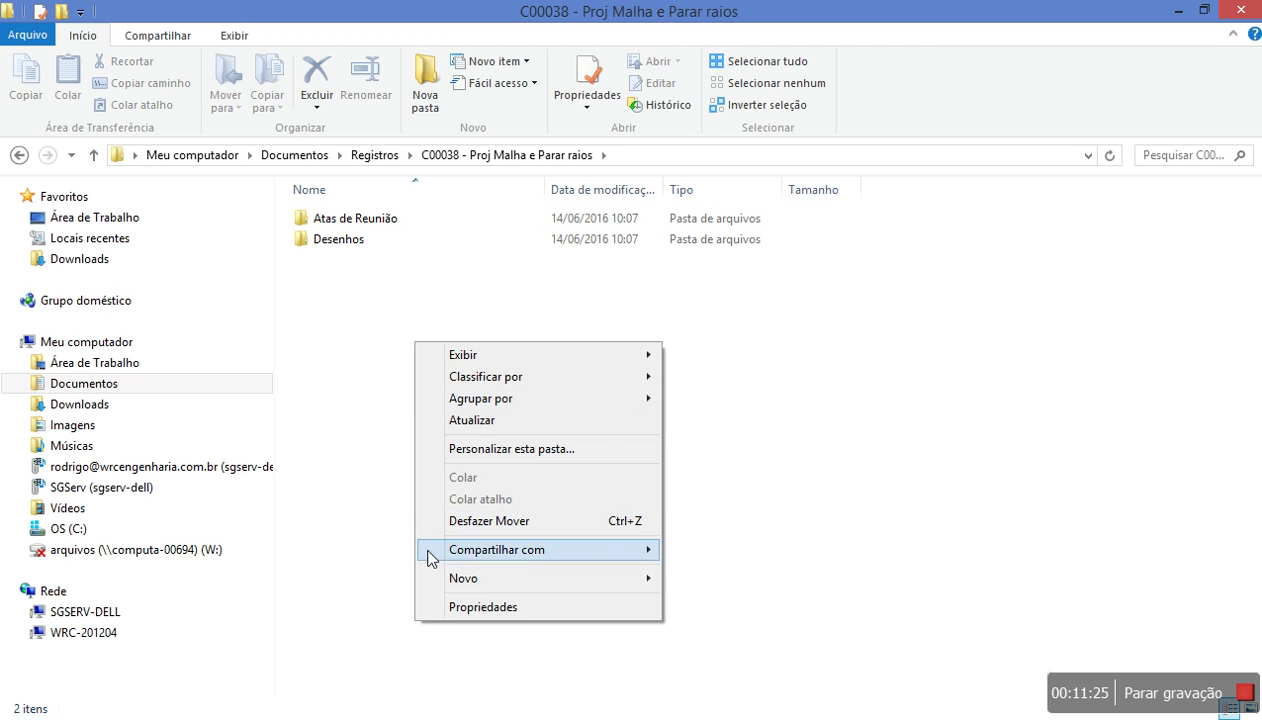
mouse_move(490, 580)
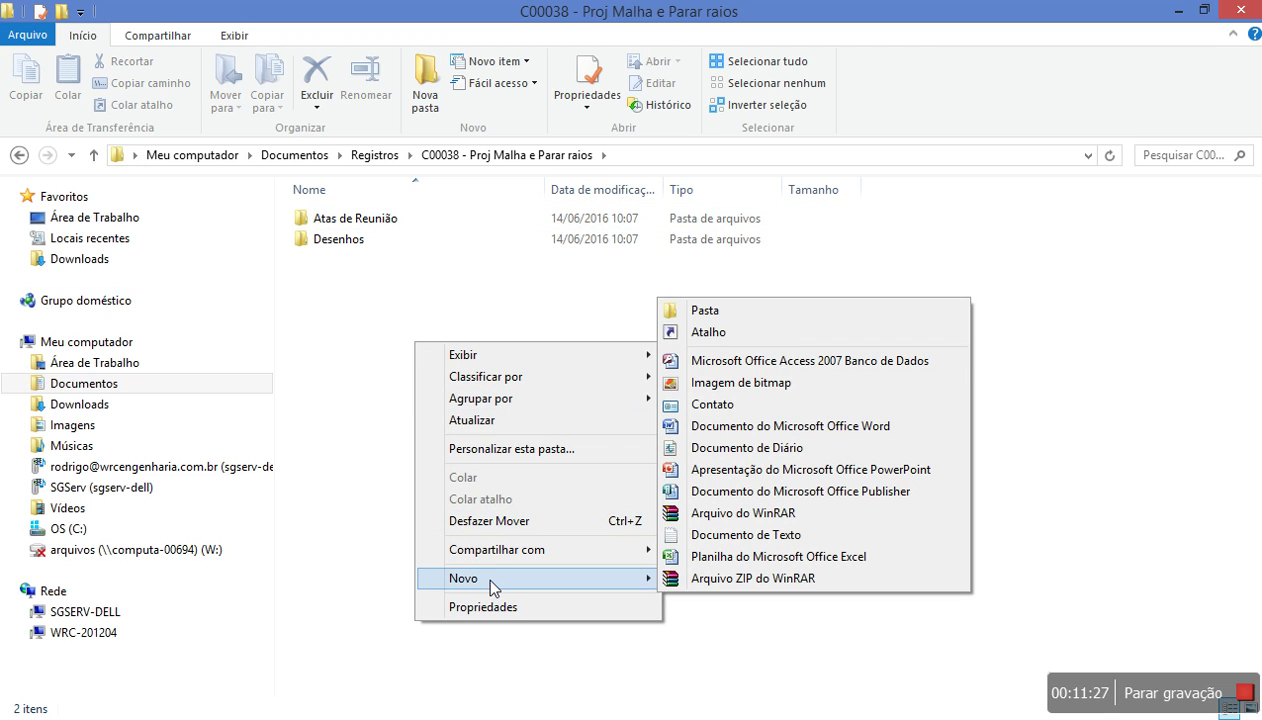
left_click(776, 312)
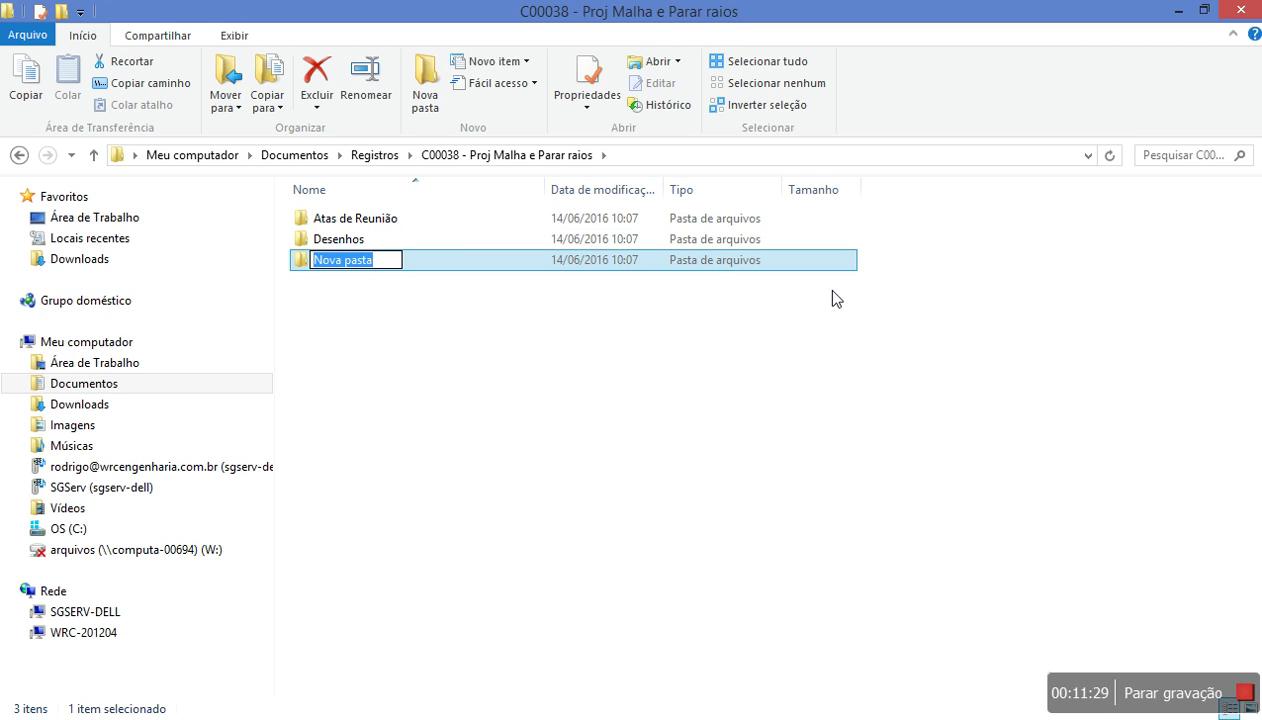
type("Relatórios")
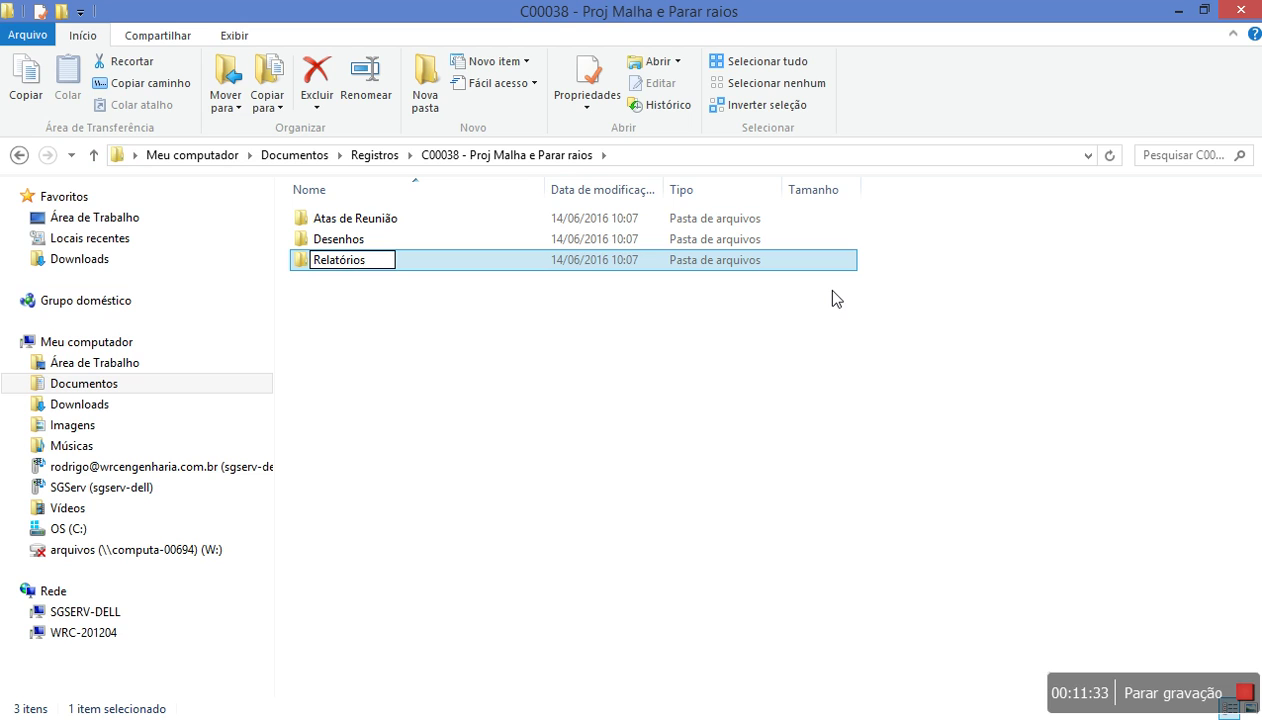
left_click(335, 376)
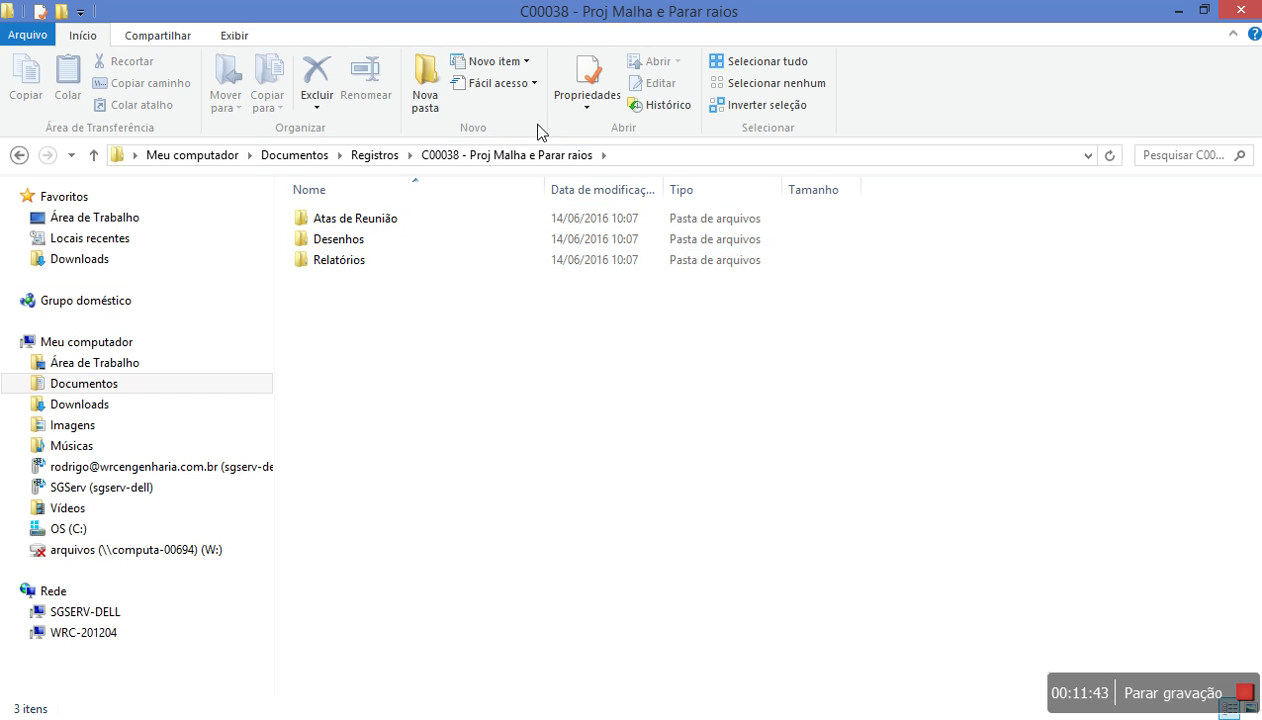
Close File Explorer, reopen the linked folder from the service order, and view its "Desenhos" subfolder before closing it.
left_click(1241, 10)
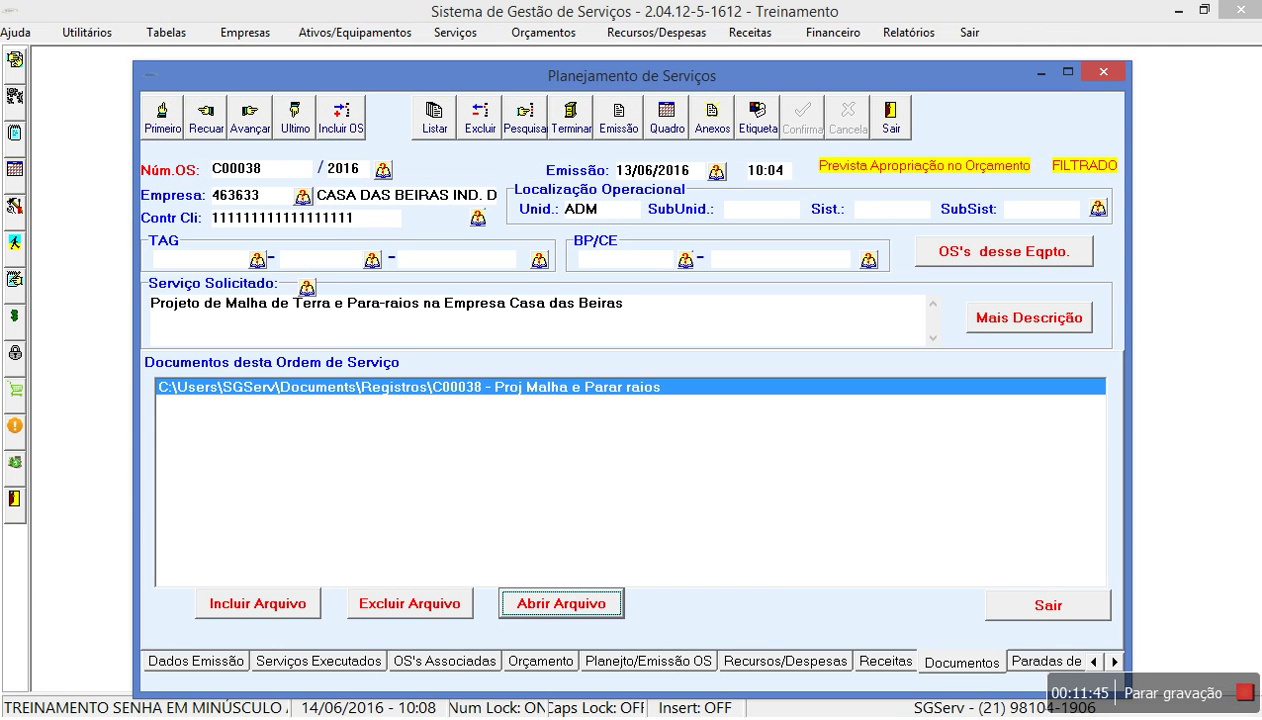
left_click(521, 607)
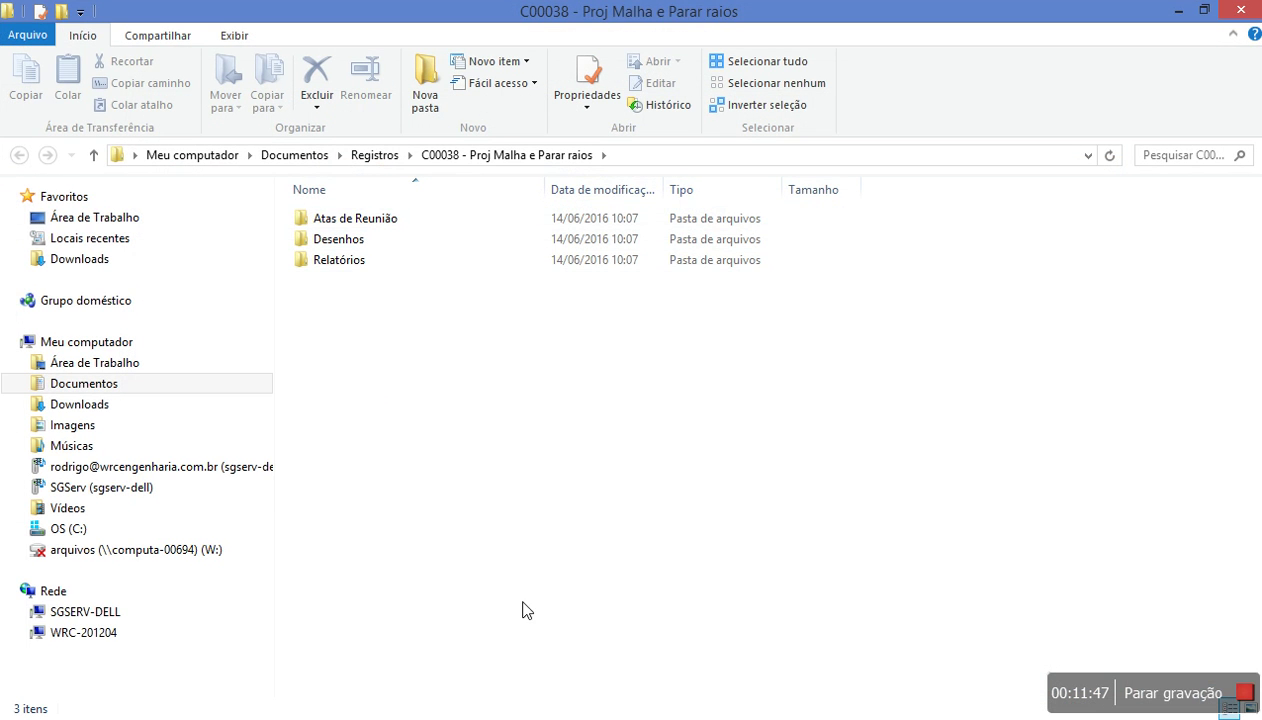
double_click(336, 242)
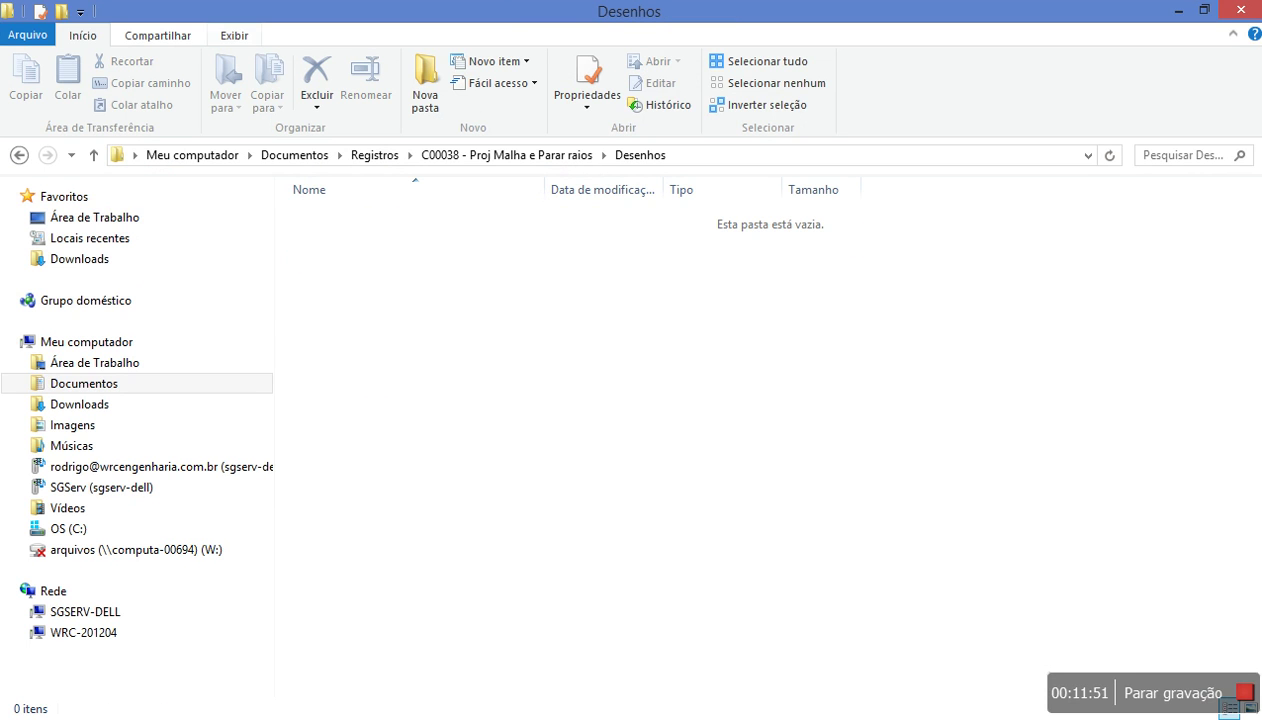
left_click(1240, 11)
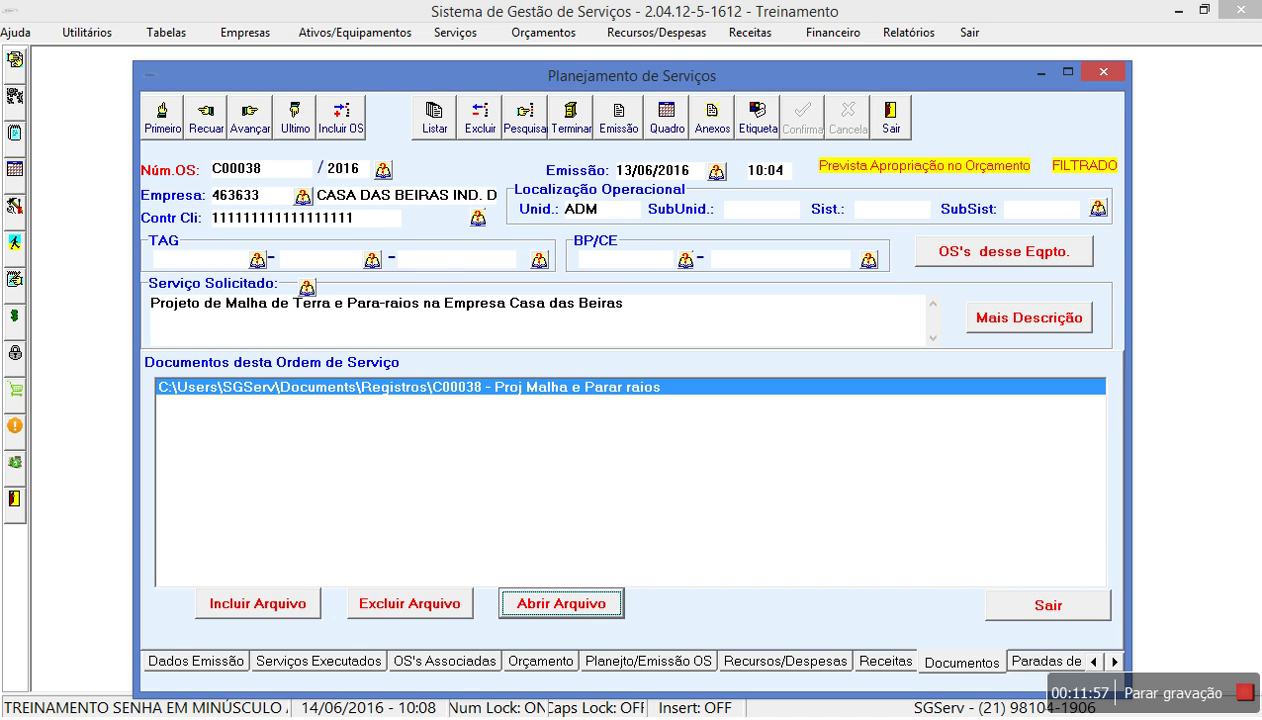
Reopen the service order's linked document folder and create a subfolder named "Comunicações" in it.
left_click(537, 600)
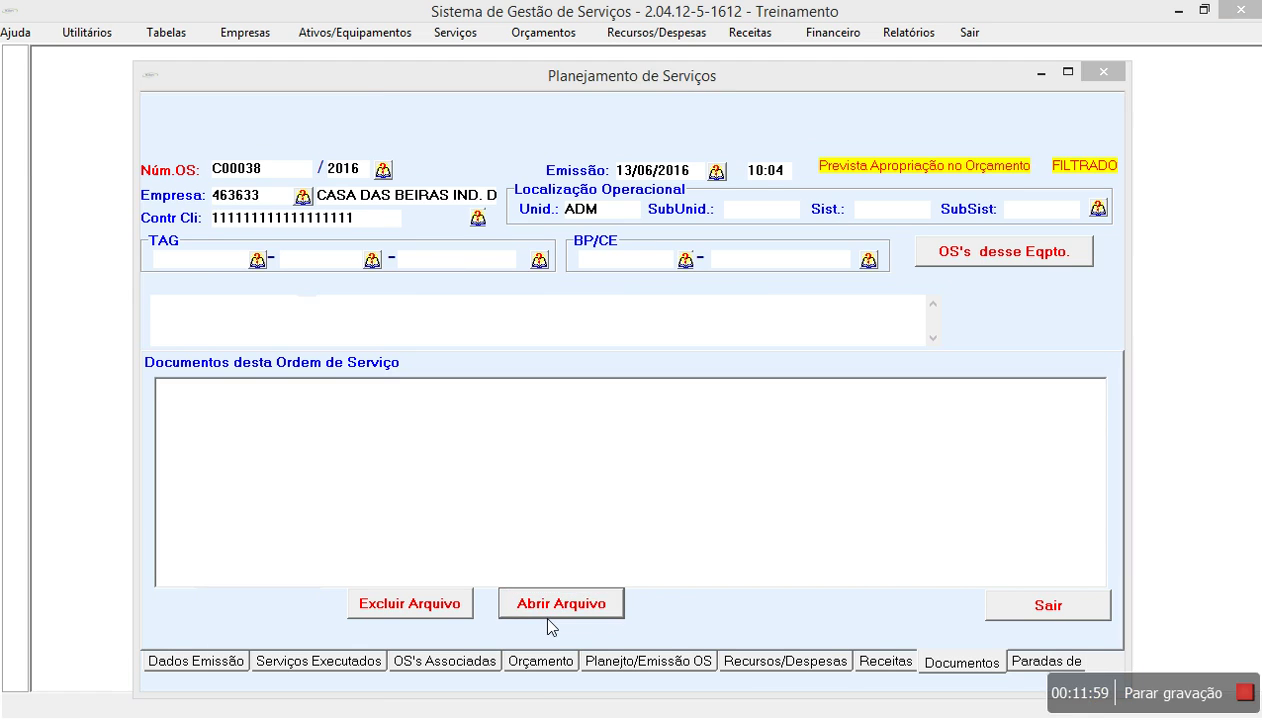
right_click(388, 320)
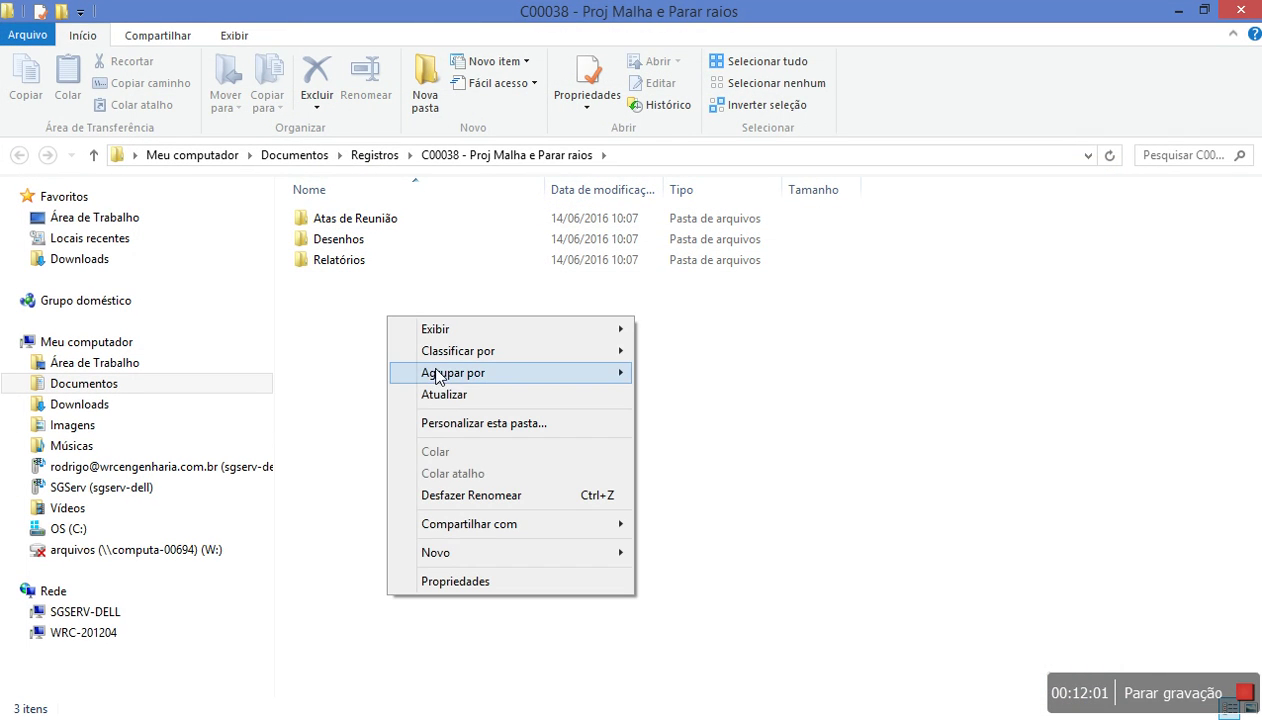
mouse_move(450, 556)
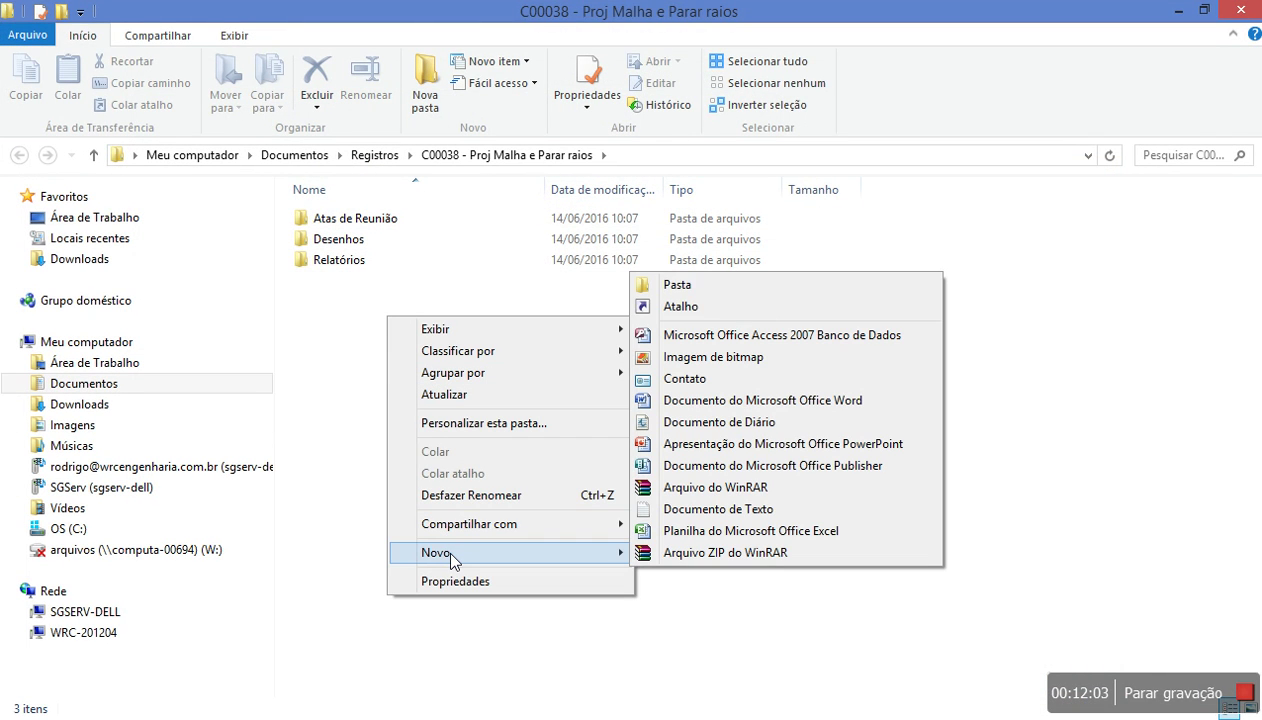
left_click(745, 285)
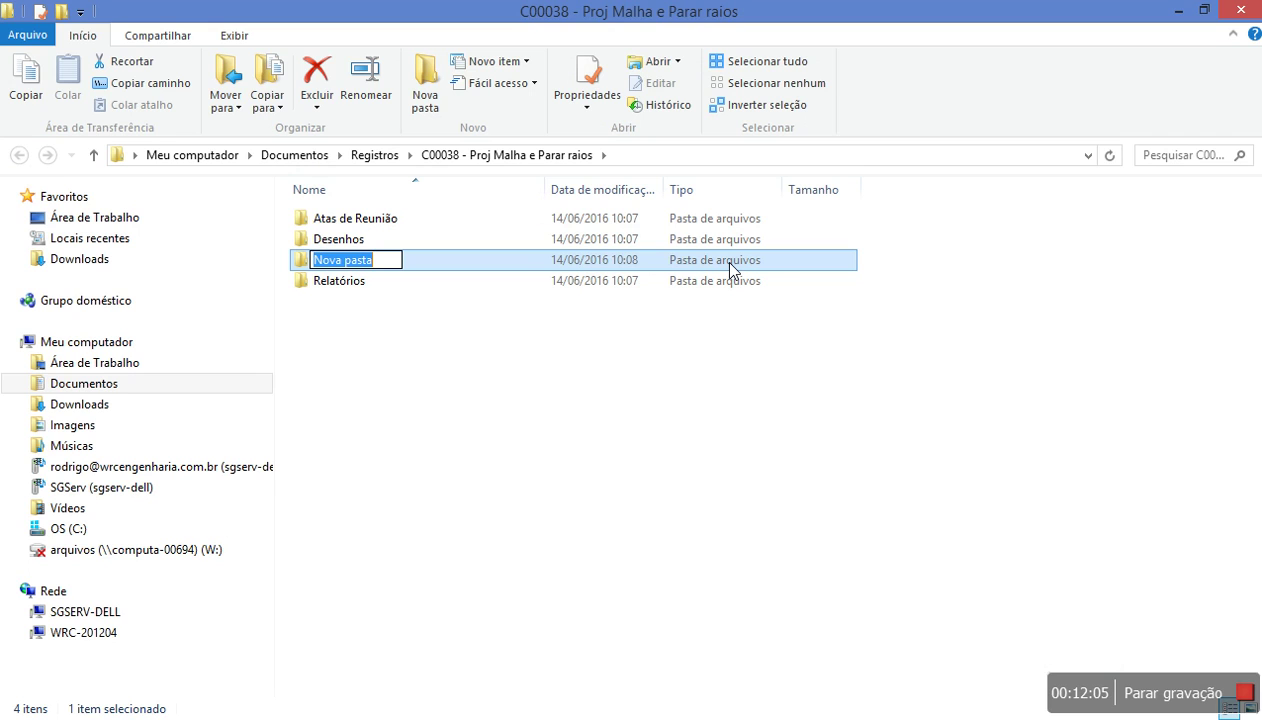
type("Comuni")
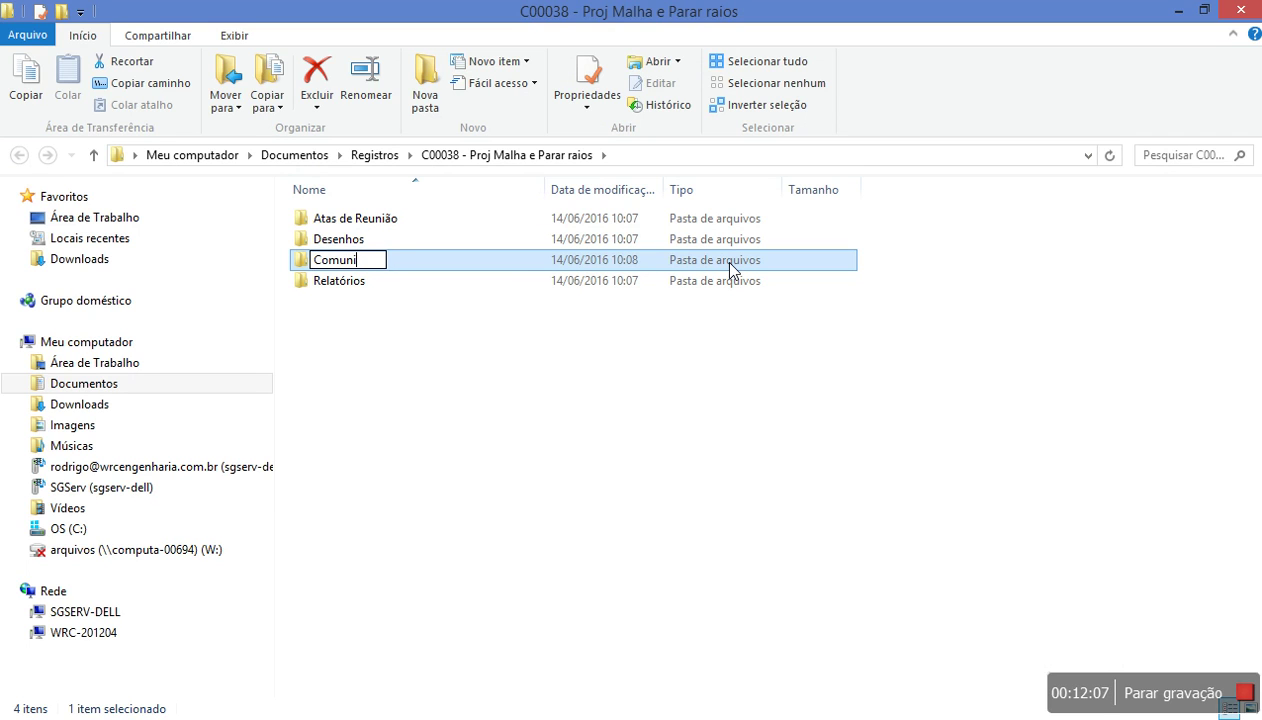
type("cações")
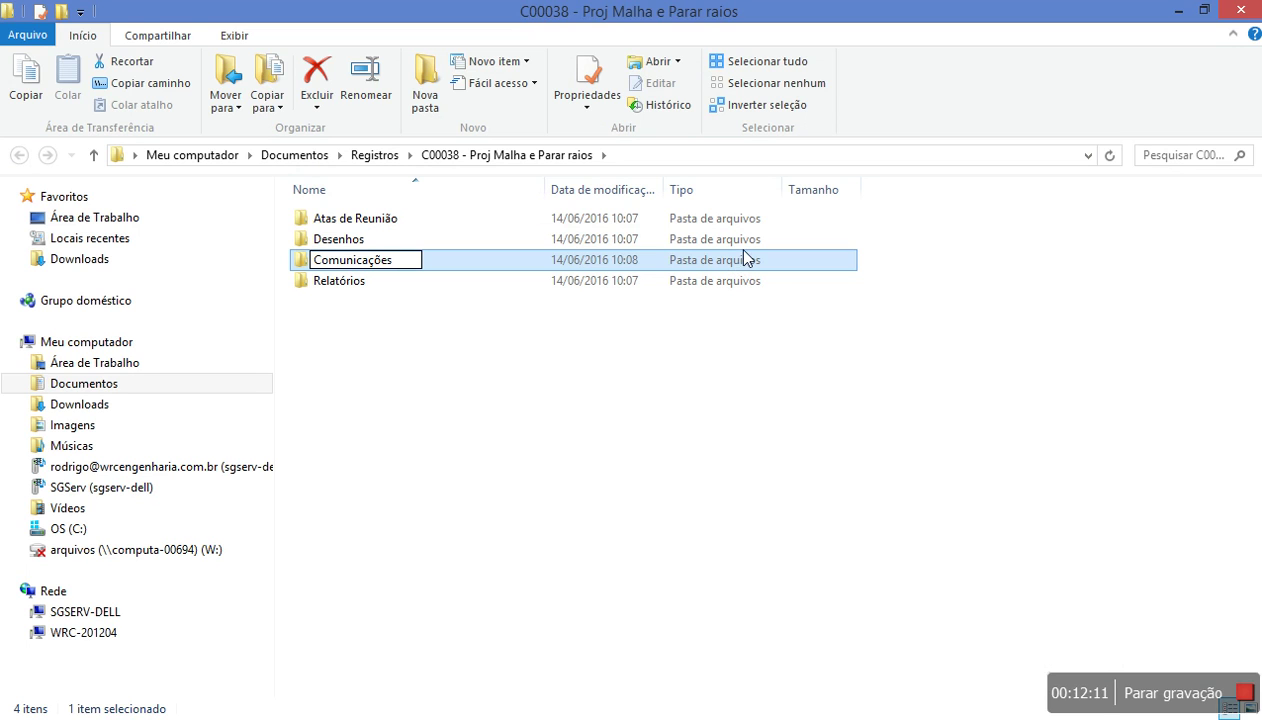
left_click(465, 431)
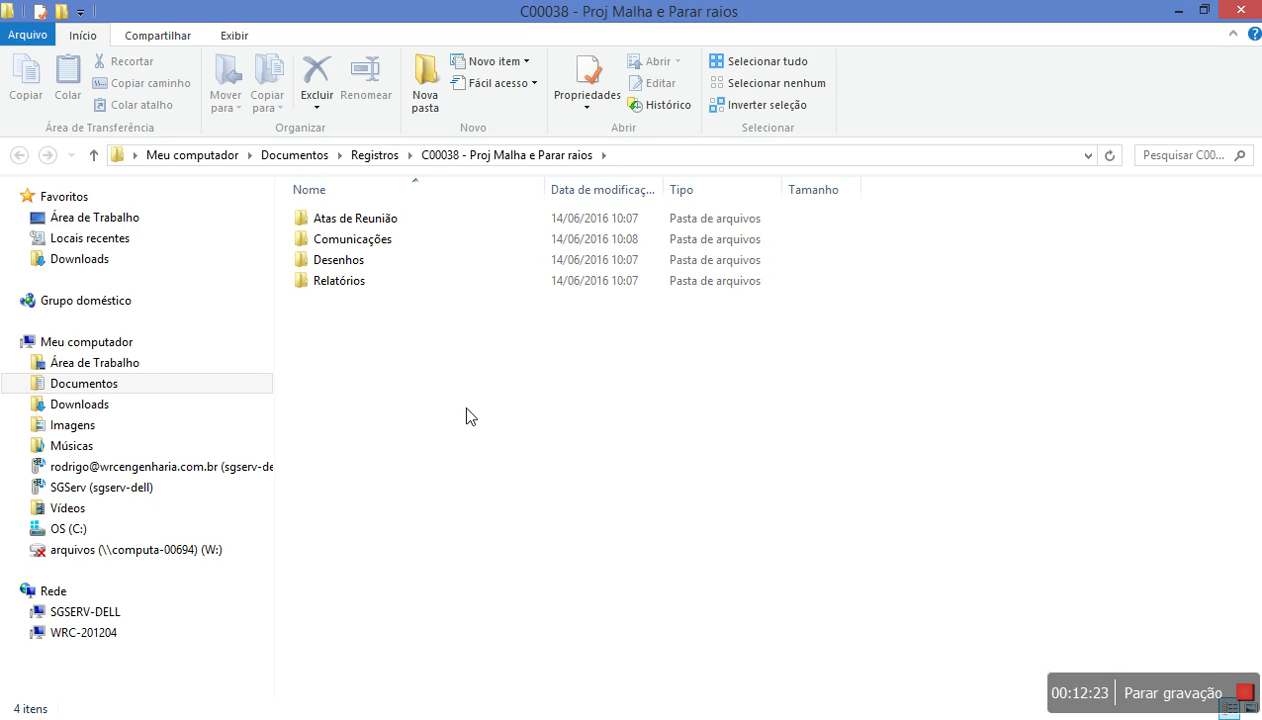
Open the "Atas de Reunião" subfolder to view the meeting-minutes document stored there.
left_click(380, 218)
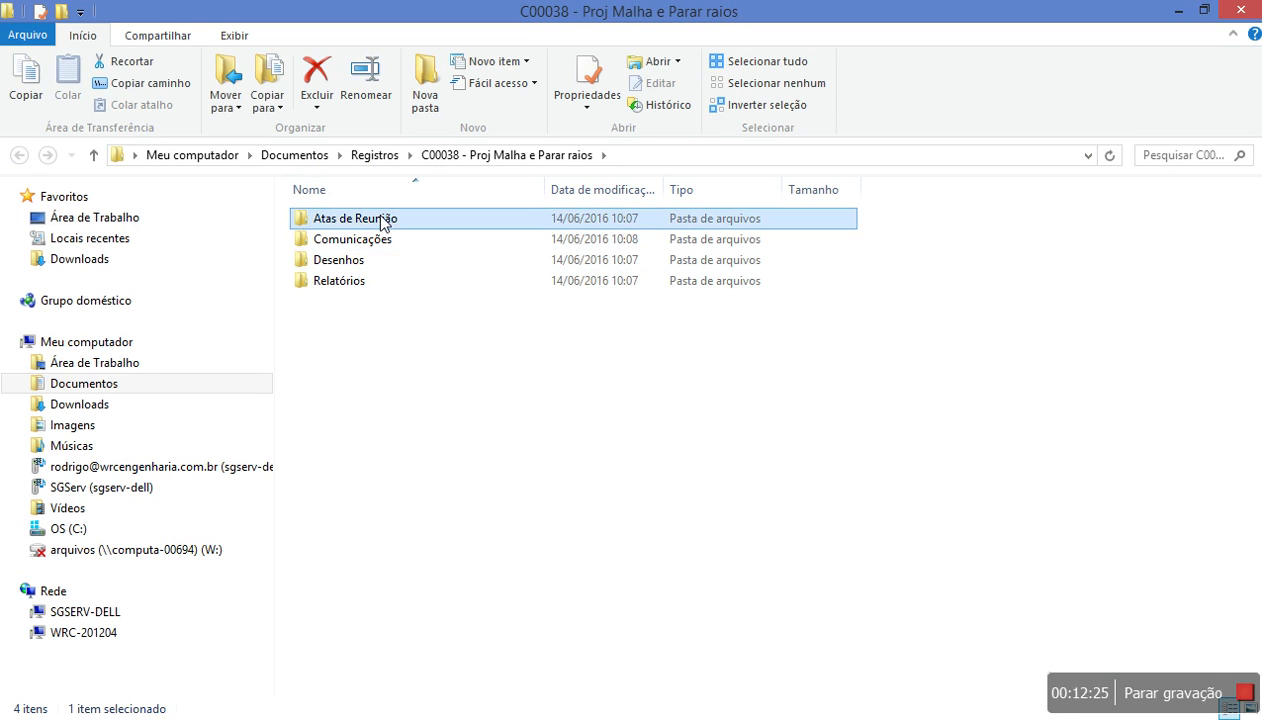
double_click(378, 216)
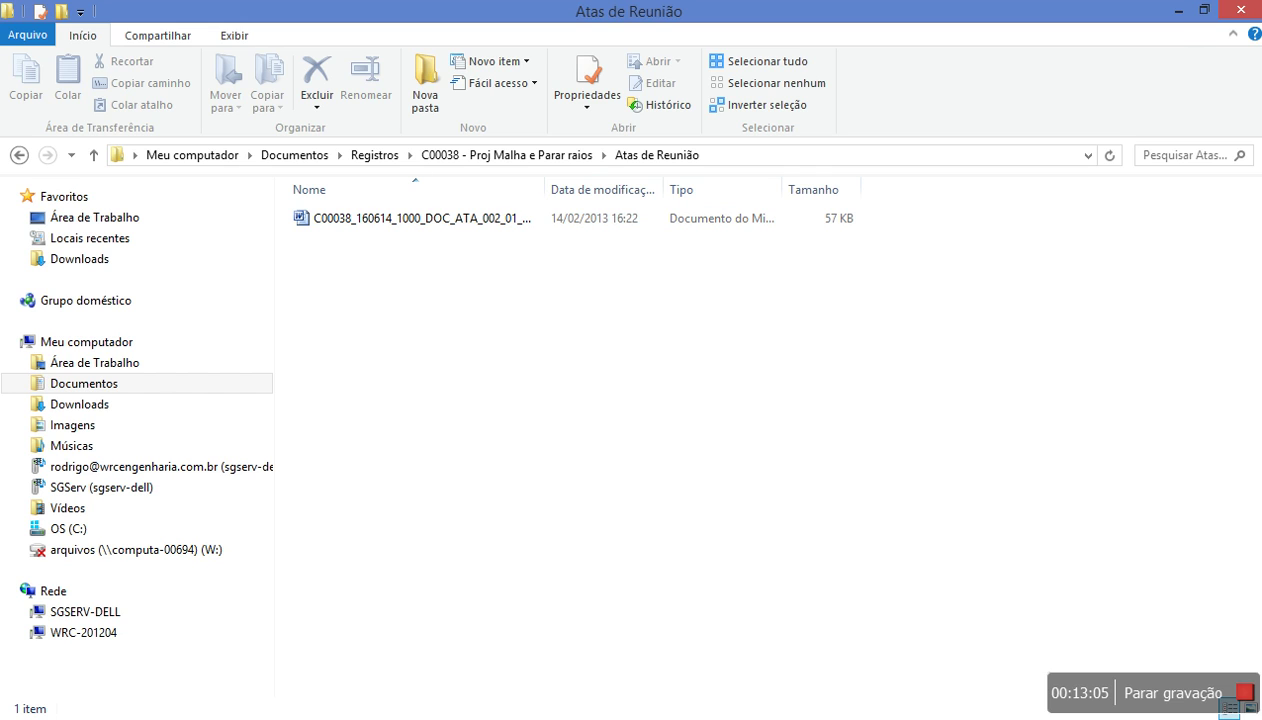
mouse_move(570, 718)
mouse_move(1260, 2)
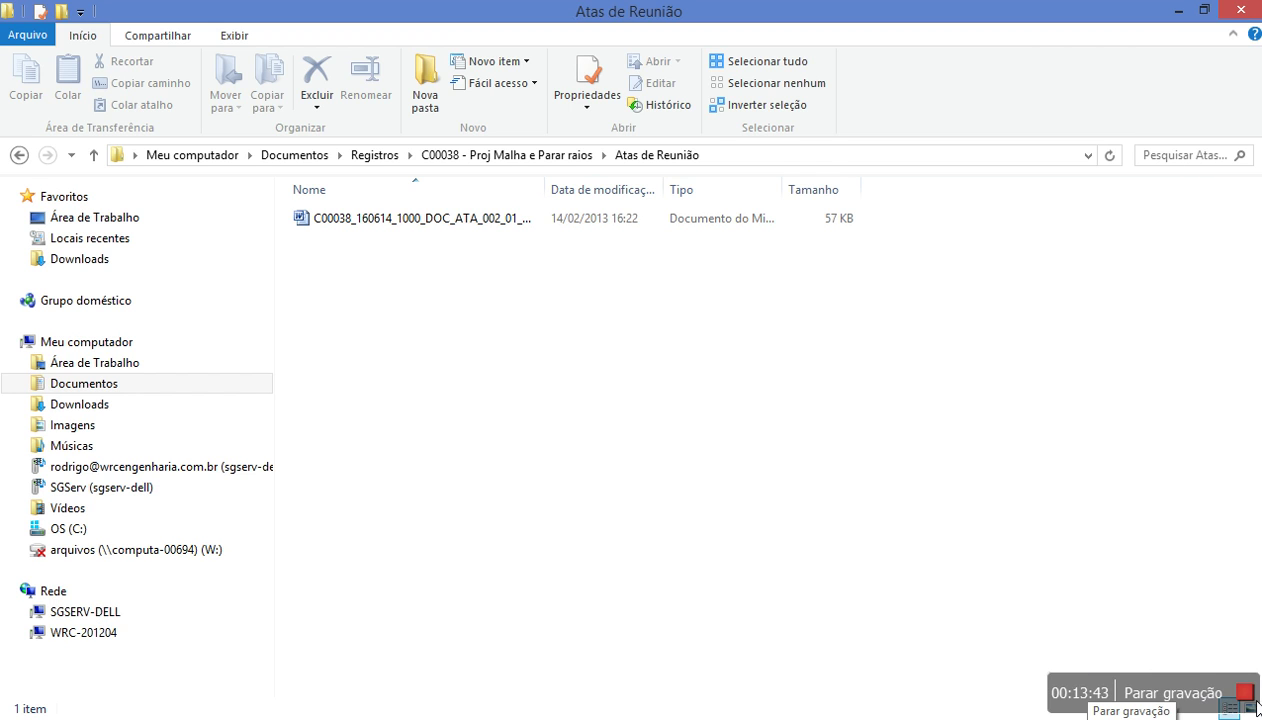